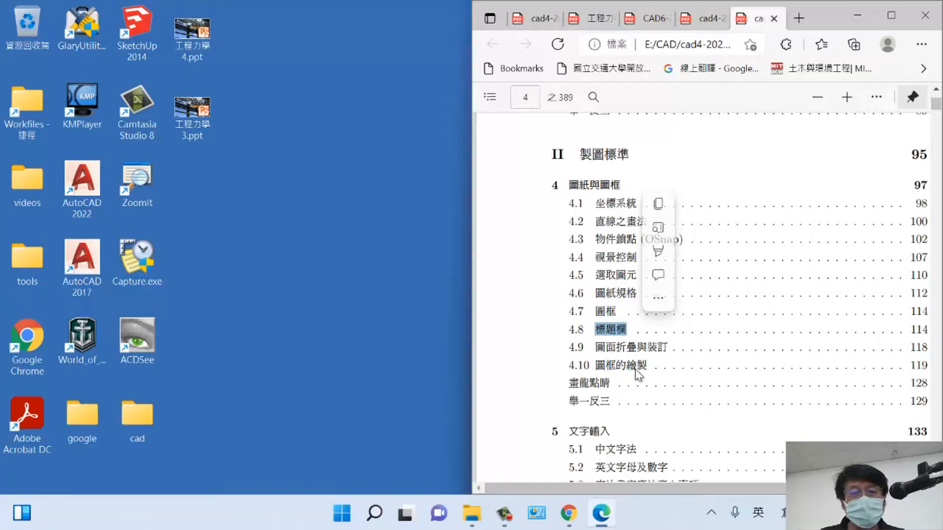
- Maximize the PDF manual cad4-2022.pdf and go to page 114
mouse_move(891, 17)
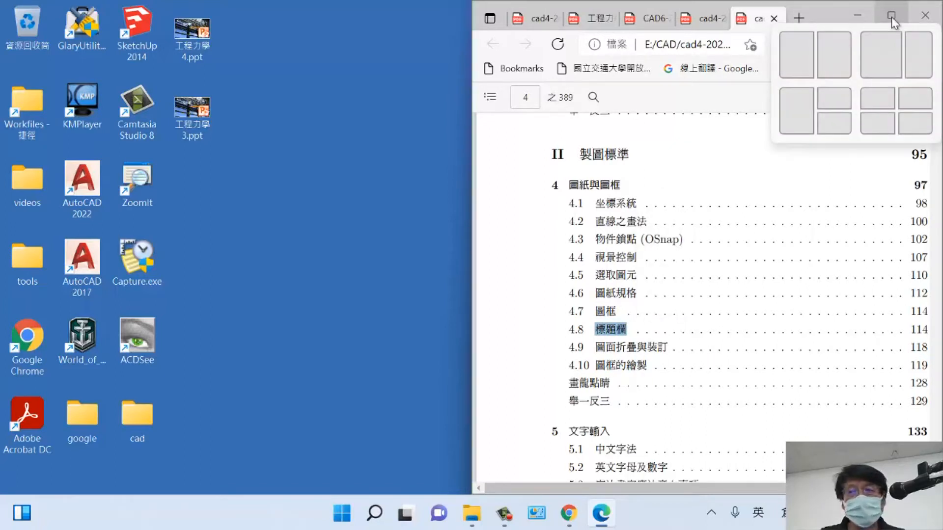
left_click(892, 17)
scroll(819, 140, "down", 4)
type("114")
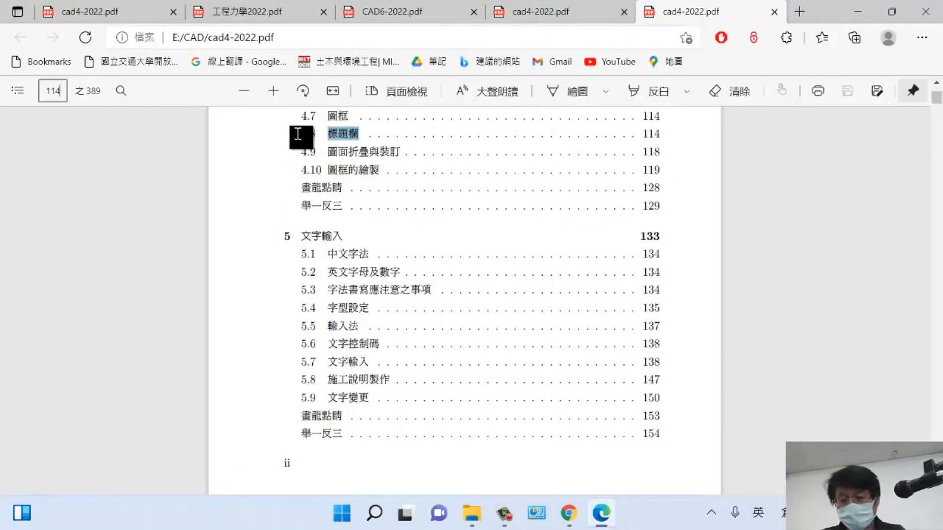
key("Return")
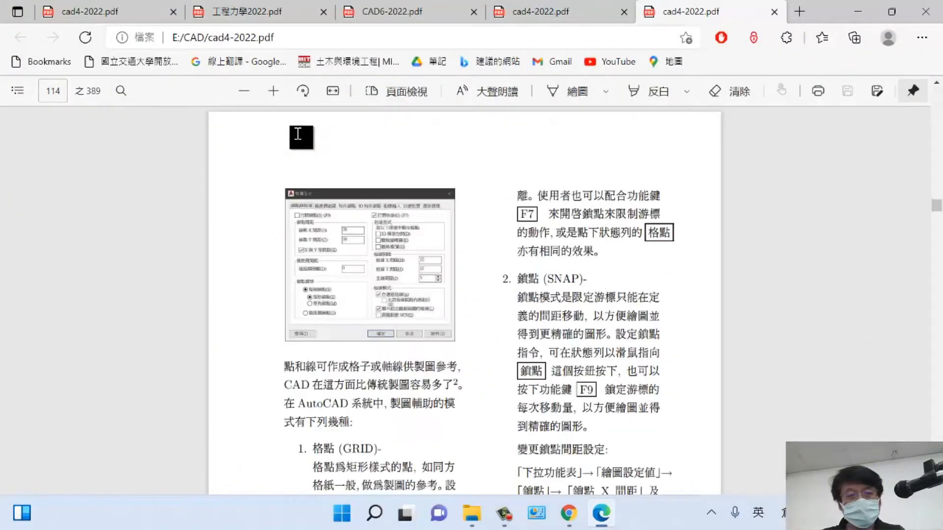
- Browse the manual forward to Figure 4.8, the A3 landscape drawing frame, and examine its margin and title block dimensions
scroll(404, 187, "down", 10)
scroll(400, 183, "down", 8)
scroll(402, 189, "up", 5)
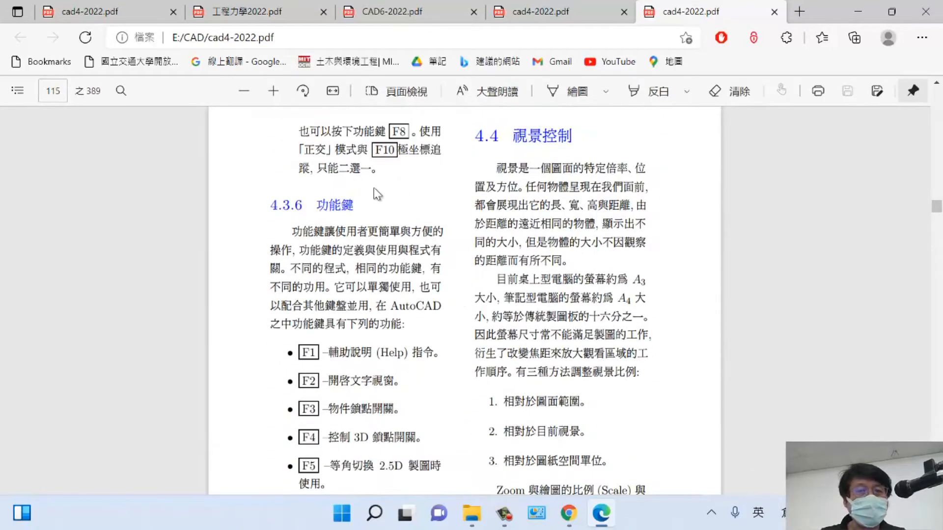
scroll(382, 202, "down", 12)
scroll(448, 182, "down", 15)
scroll(448, 187, "down", 20)
scroll(441, 196, "down", 8)
left_click_drag(938, 210, 938, 218)
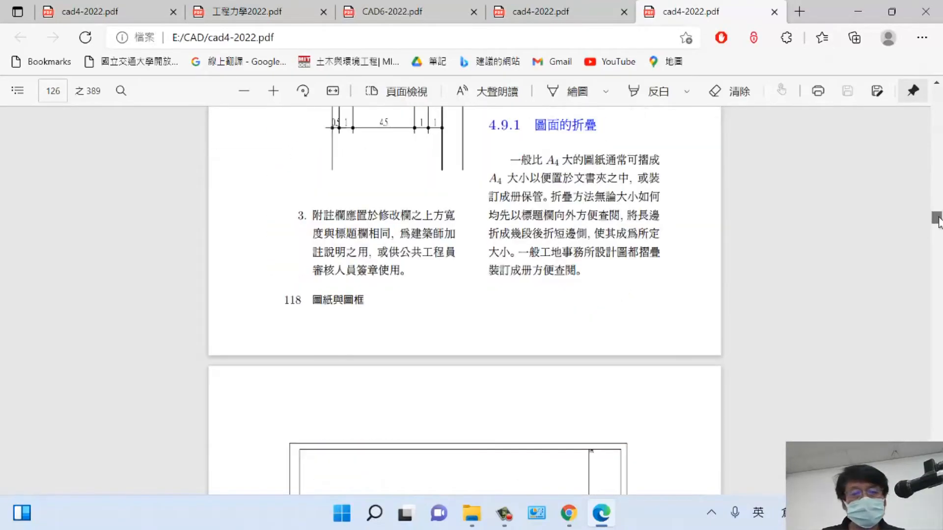
scroll(535, 283, "down", 20)
scroll(536, 283, "down", 20)
scroll(537, 282, "down", 15)
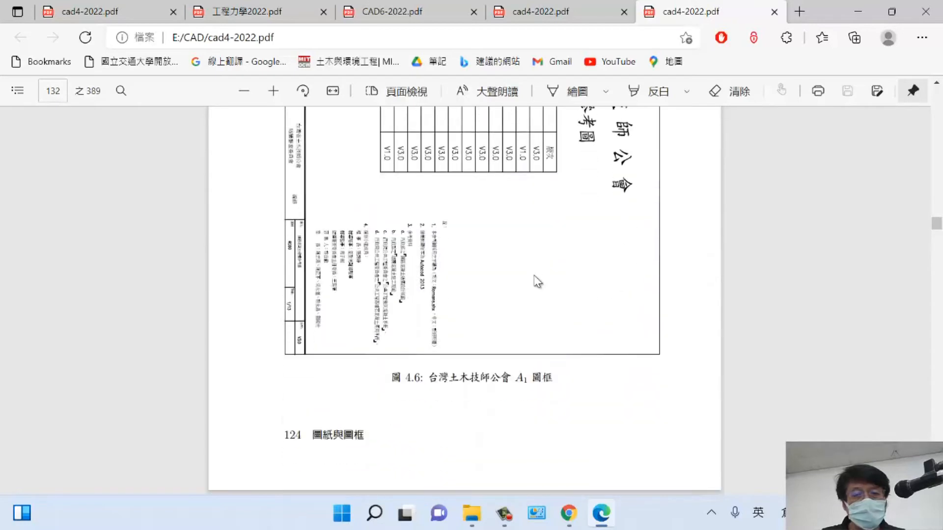
scroll(537, 282, "down", 20)
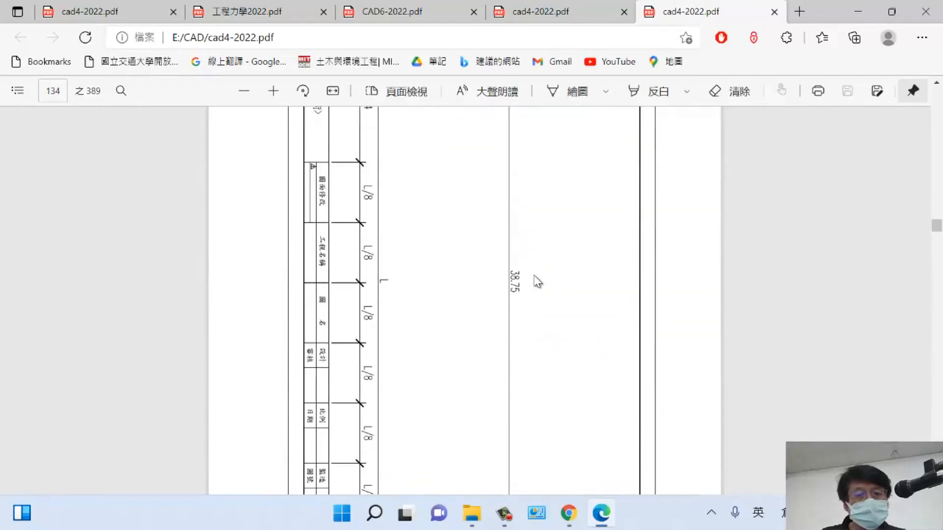
scroll(538, 282, "down", 5)
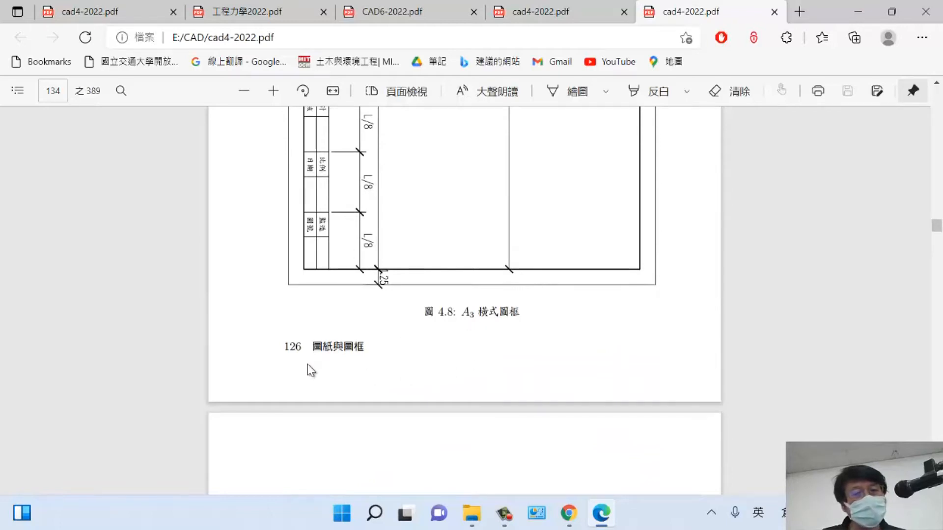
scroll(453, 326, "up", 6)
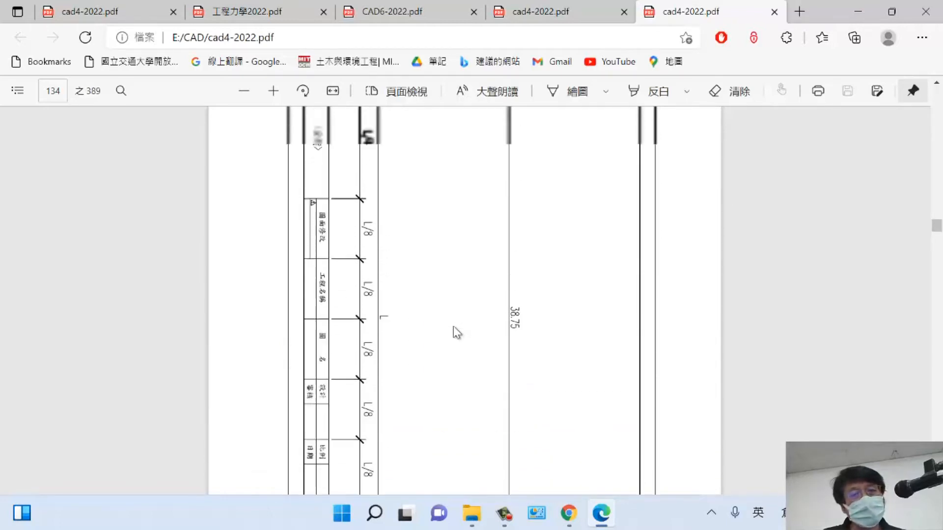
scroll(453, 326, "up", 2)
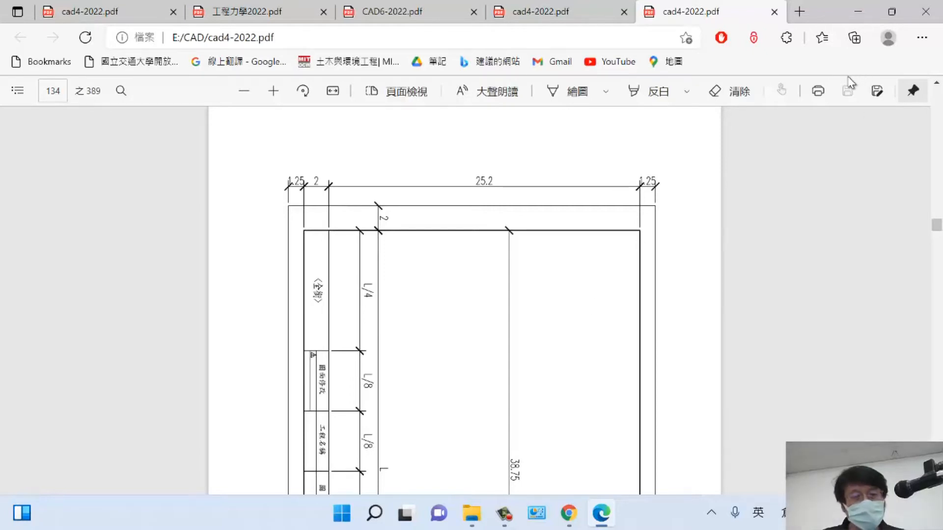
- Minimize the PDF manual and the screen recorder's window
left_click(858, 12)
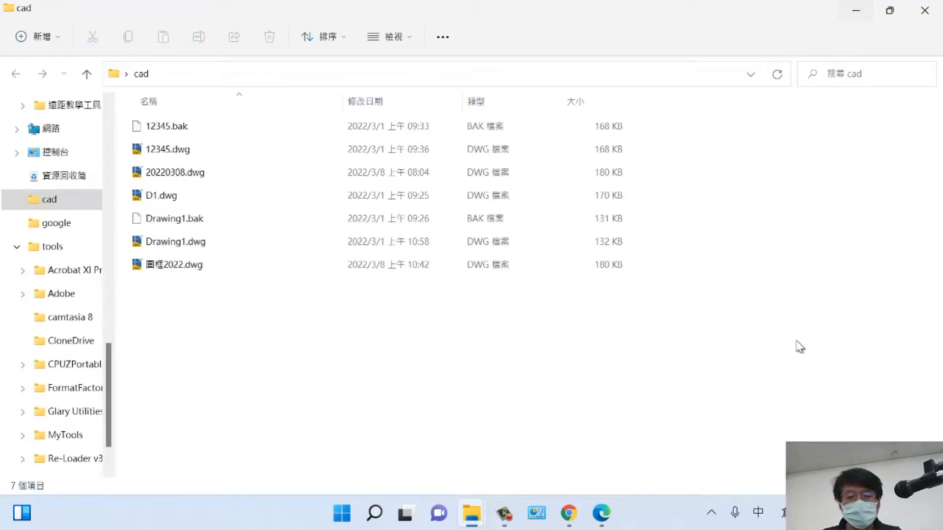
left_click(505, 513)
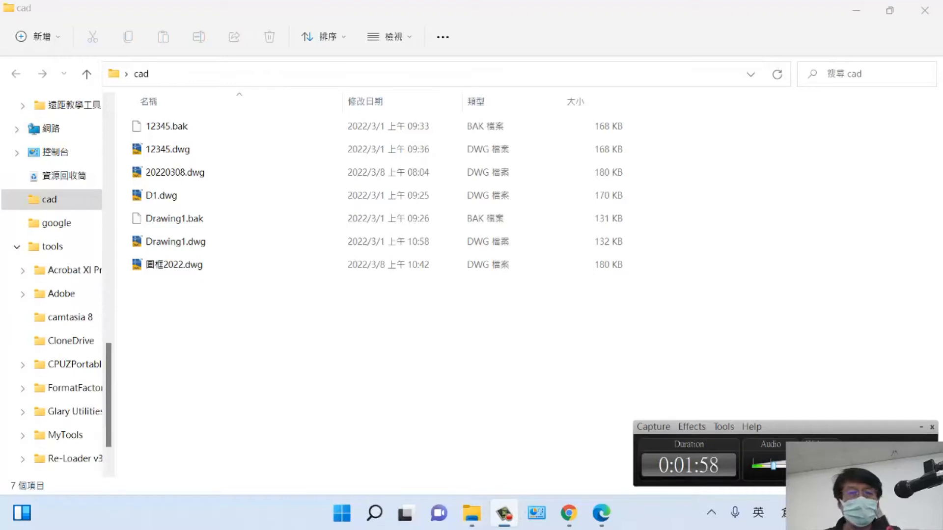
left_click(921, 427)
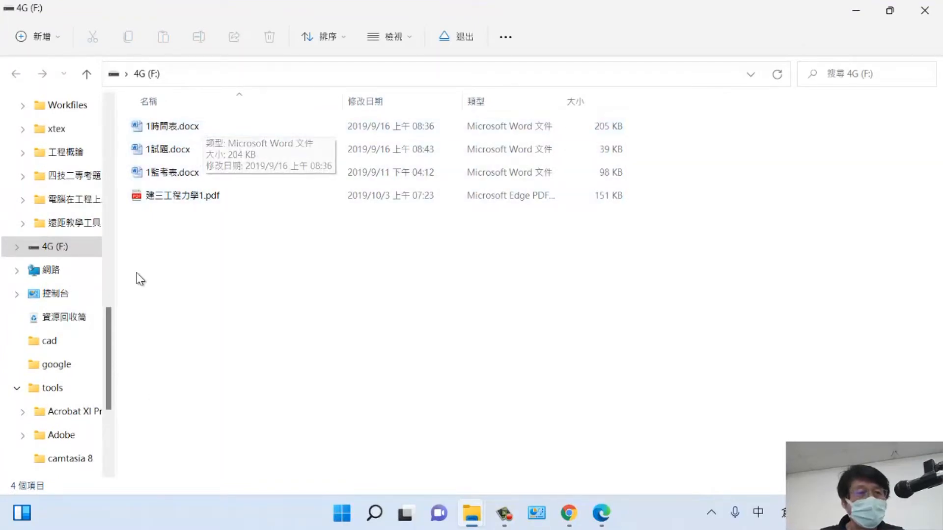
- Create a folder named CAD on the 4G (F:) drive and open it
right_click(167, 241)
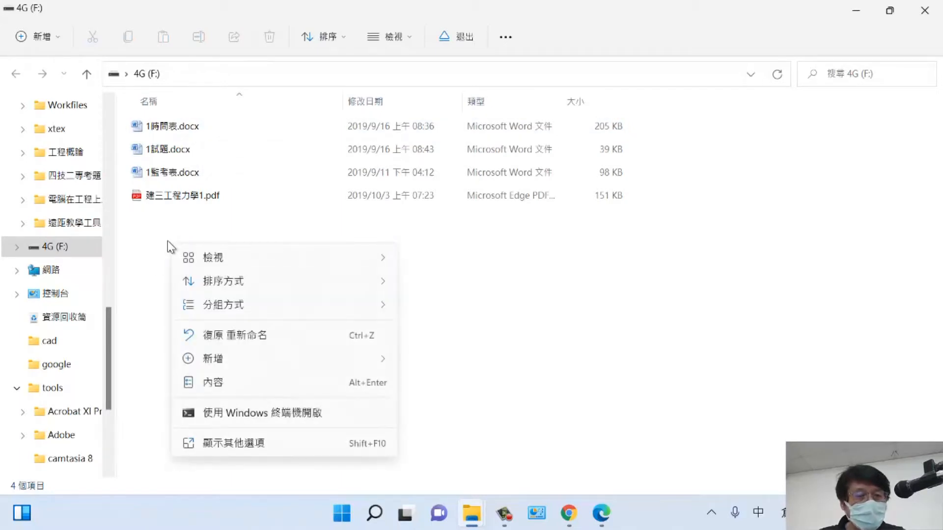
mouse_move(246, 359)
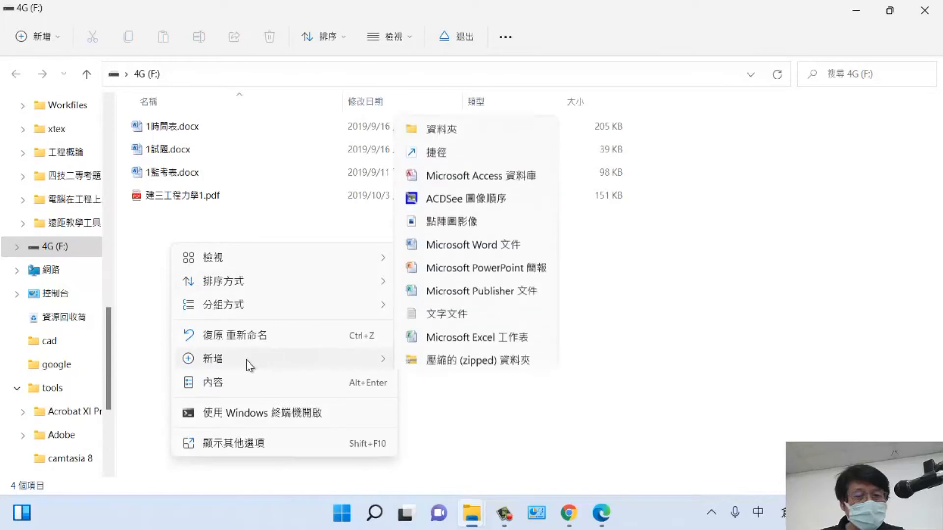
left_click(464, 126)
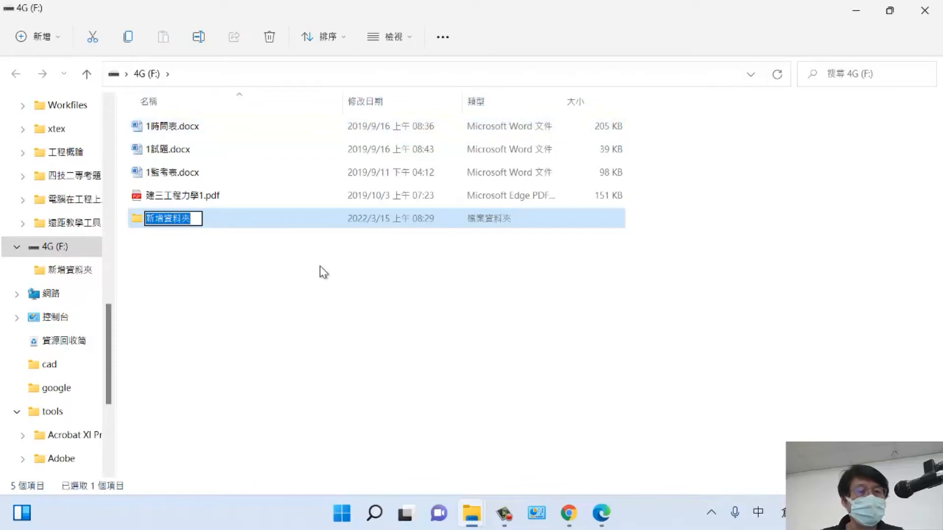
type("CAD")
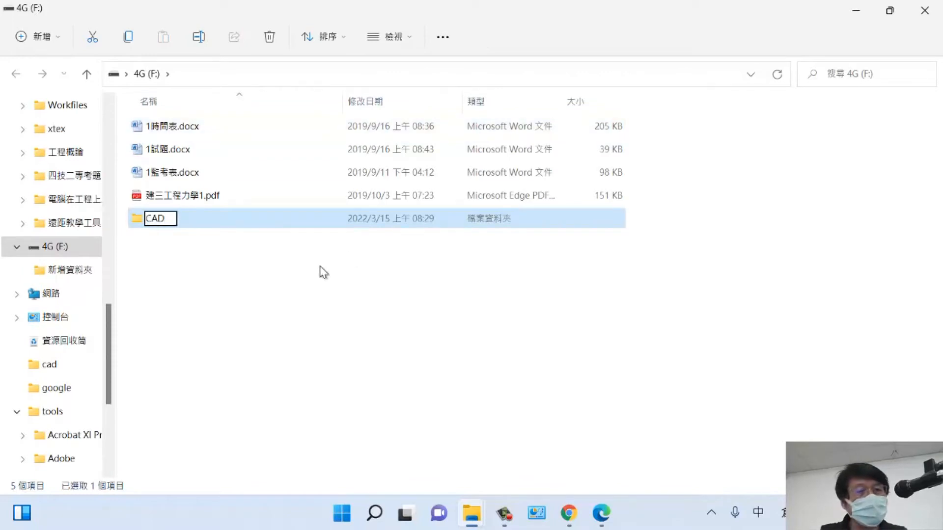
key("Return")
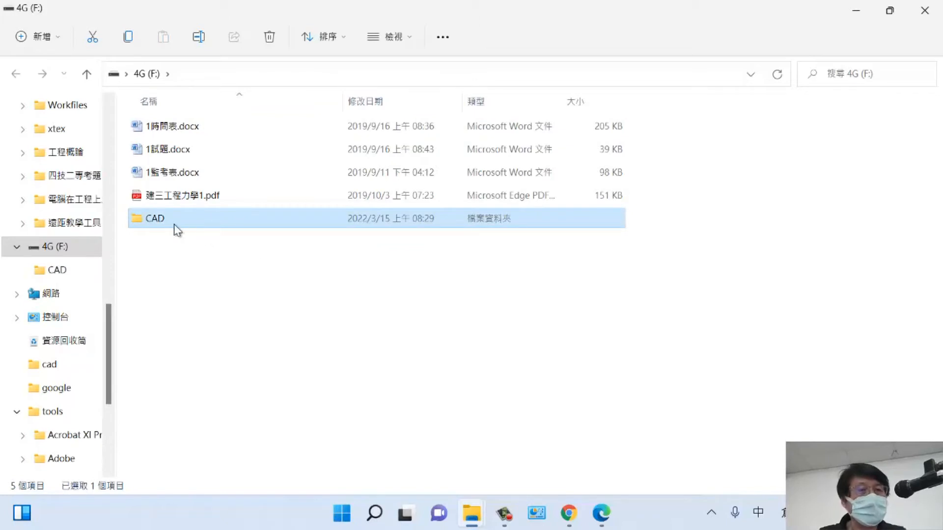
double_click(136, 216)
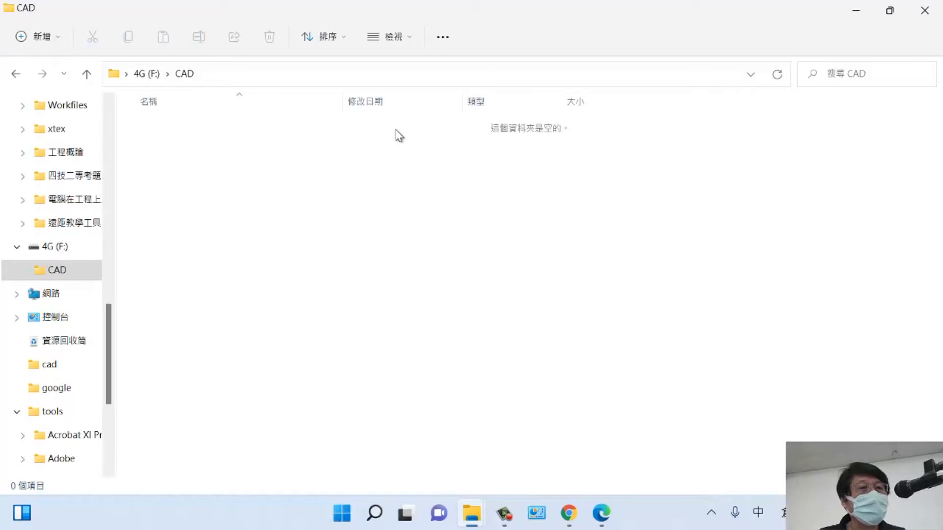
- Look through the folder tree in a new File Explorer window, with the open folder windows minimized
left_click(860, 15)
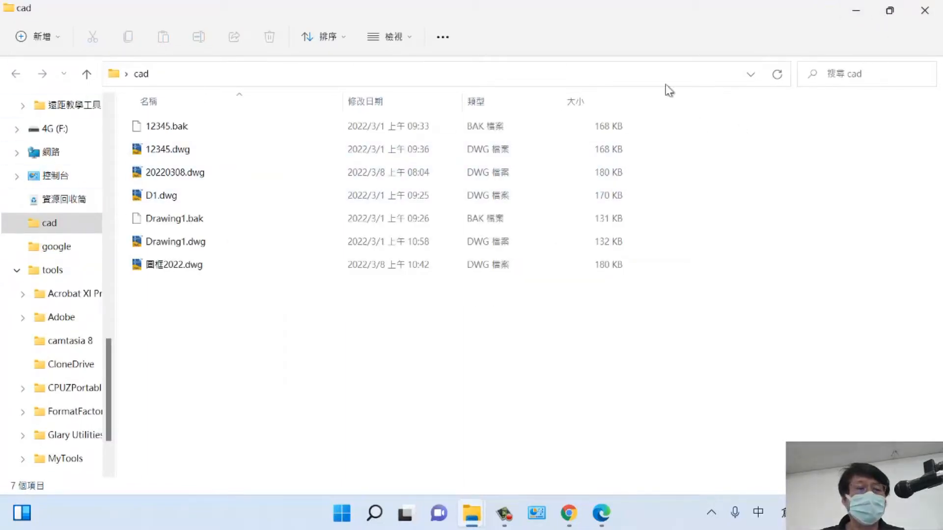
left_click(856, 11)
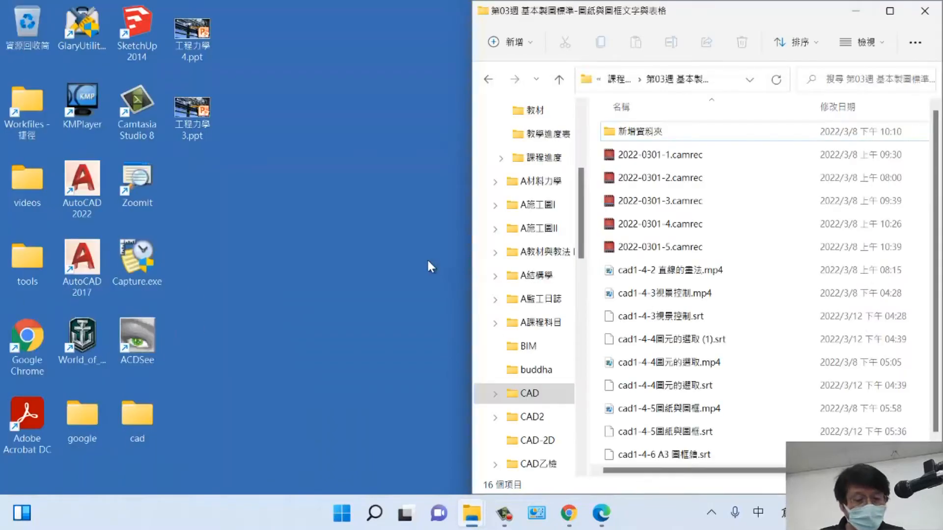
key("super+e")
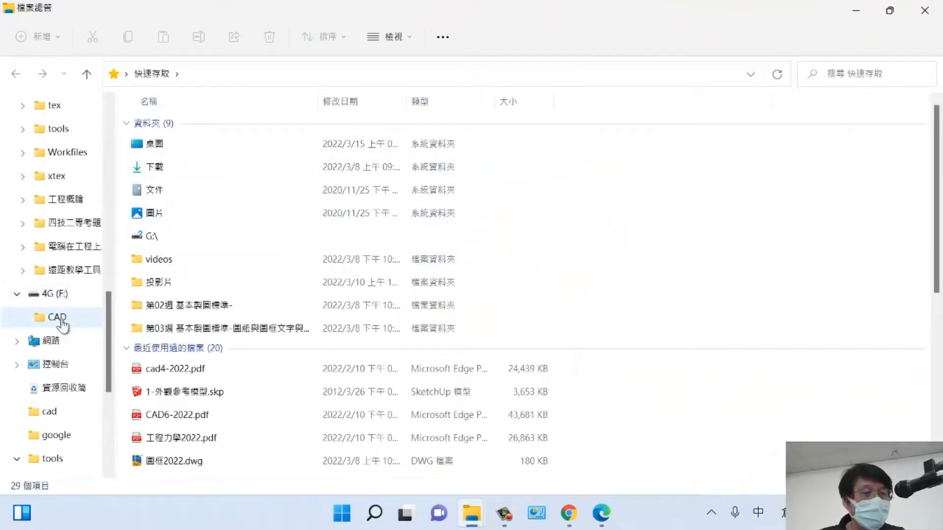
scroll(102, 236, "up", 3)
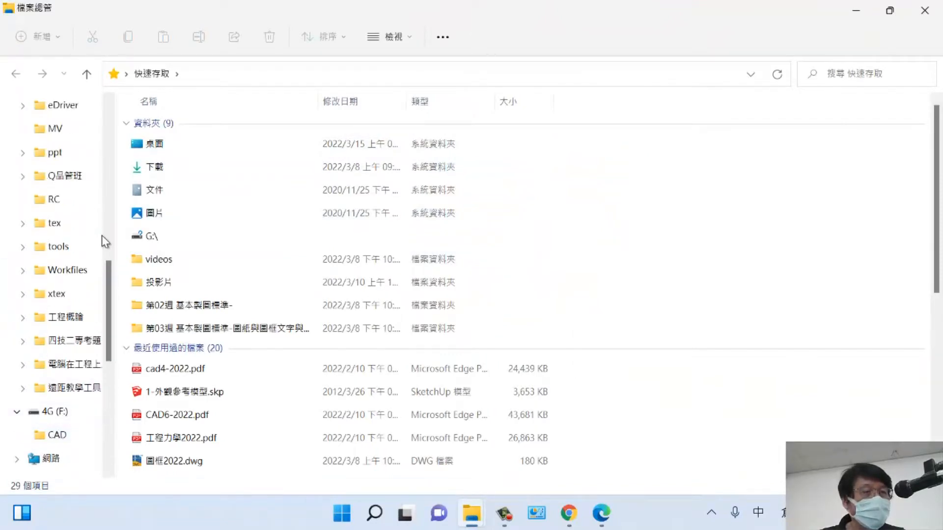
scroll(102, 235, "up", 5)
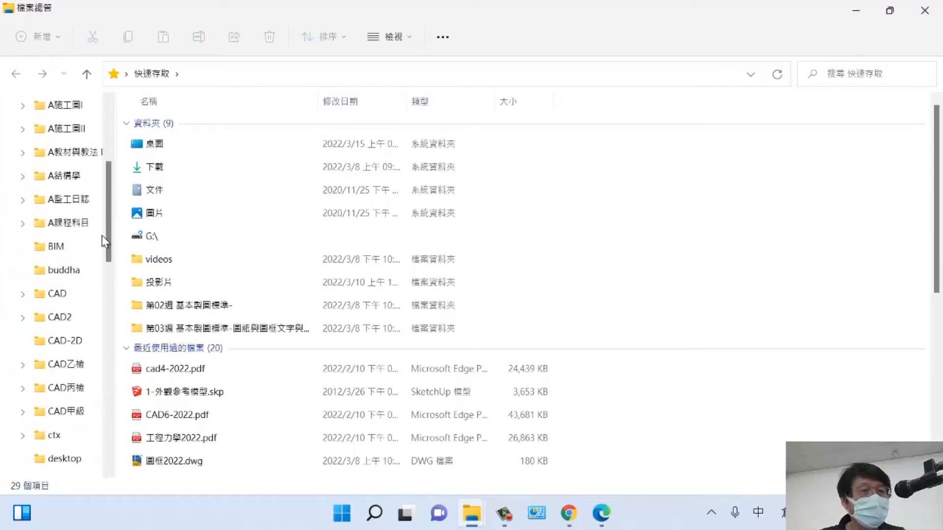
left_click(857, 10)
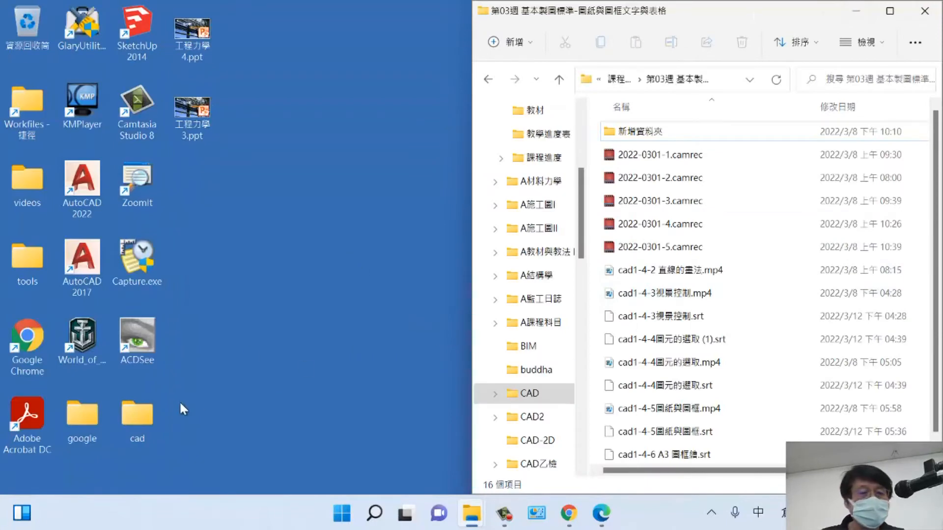
- Launch AutoCAD by opening 圖框2022.dwg from the desktop's cad folder, and dismiss the display scaling notice
double_click(137, 416)
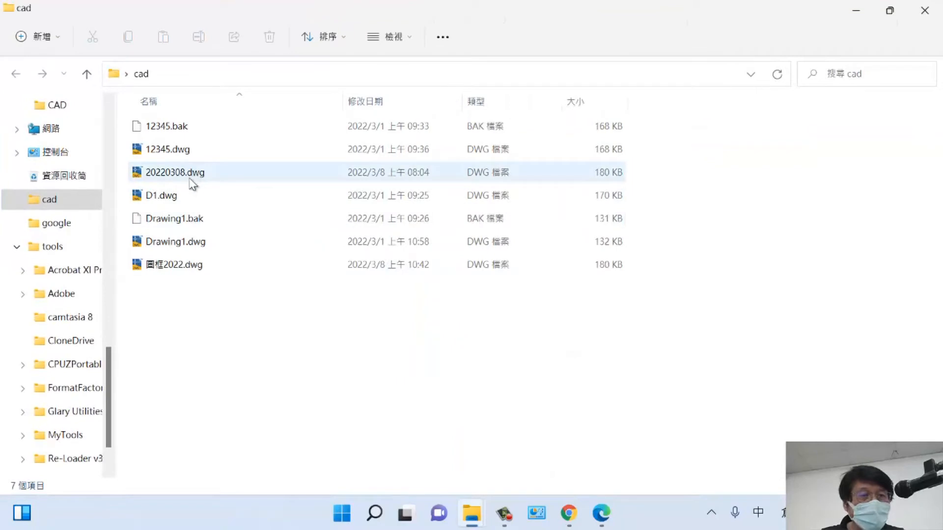
double_click(175, 268)
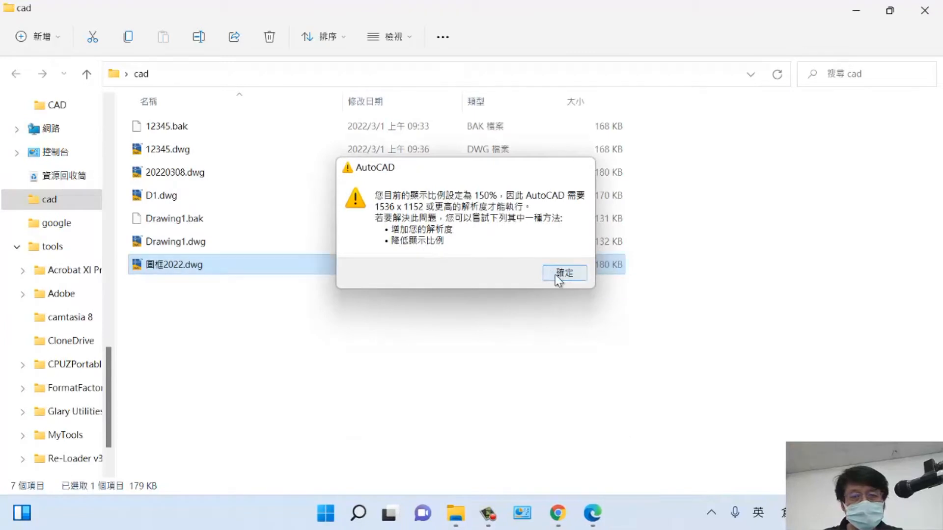
left_click(556, 274)
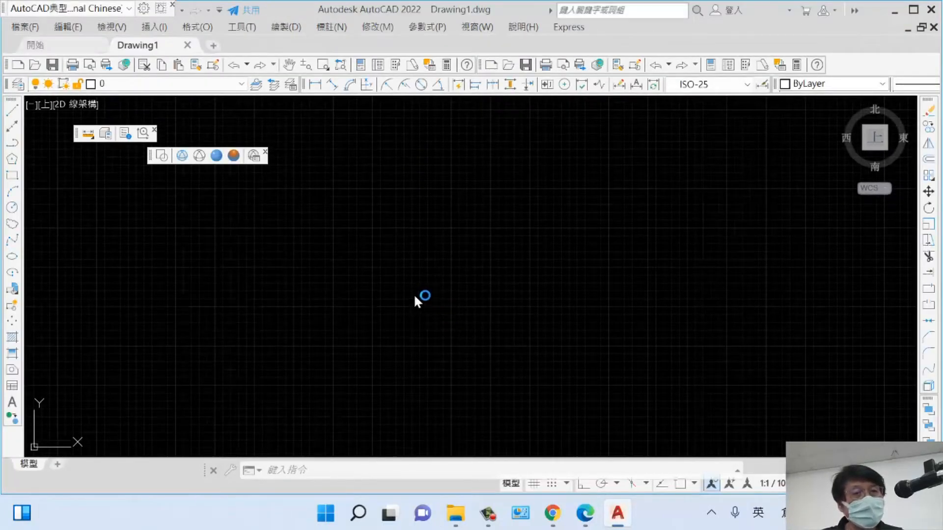
- Close the two floating toolbars over the drawing area and cancel the stray selection window
left_click(154, 130)
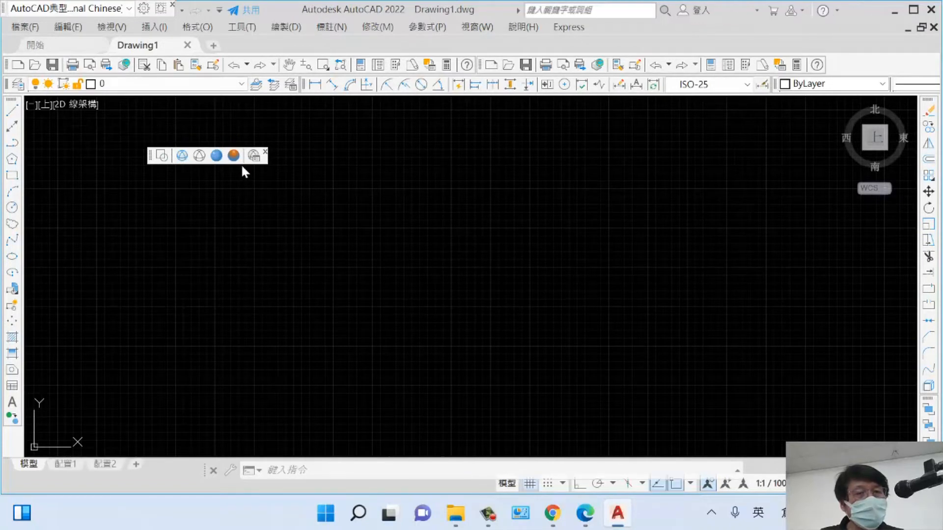
left_click(265, 155)
left_click(263, 150)
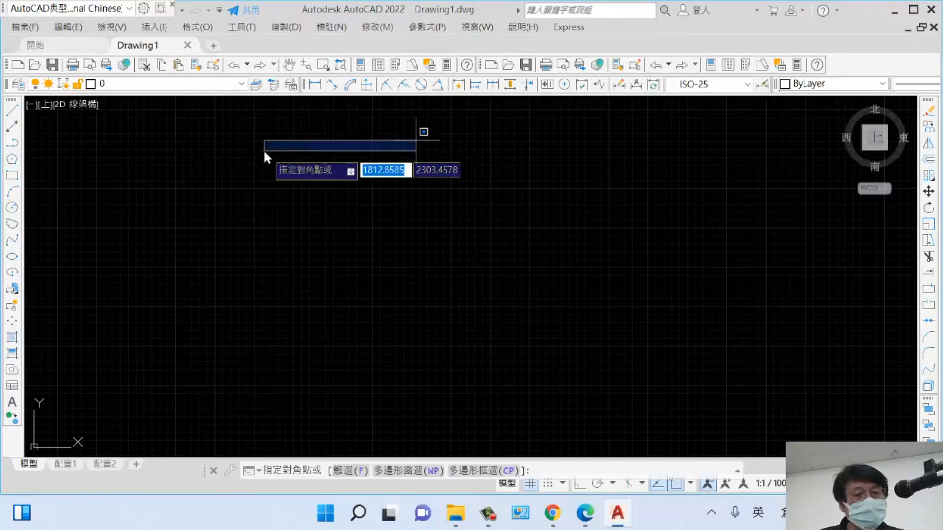
left_click(385, 230)
key("Escape")
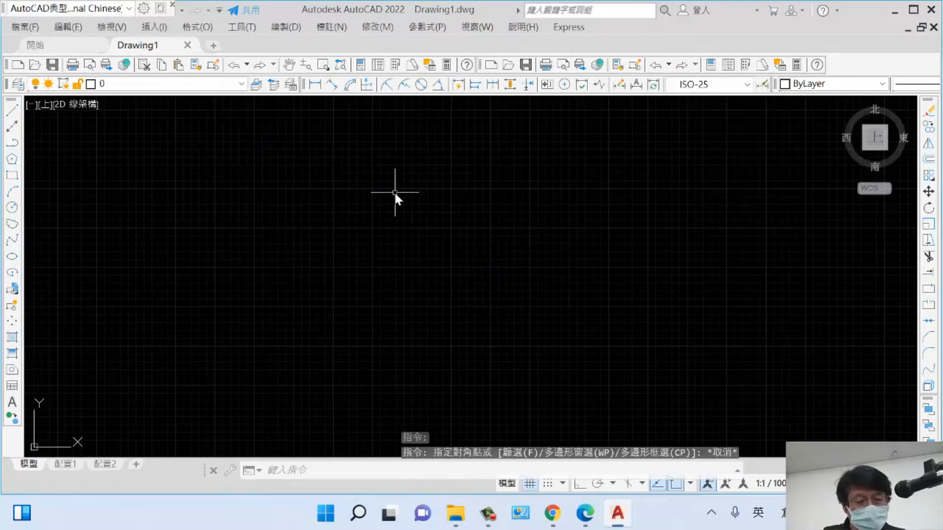
- Zoom Drawing1 to its extents and bring the coordinate origin into the middle of the view
type("z")
key("Return")
type("e")
key("Return")
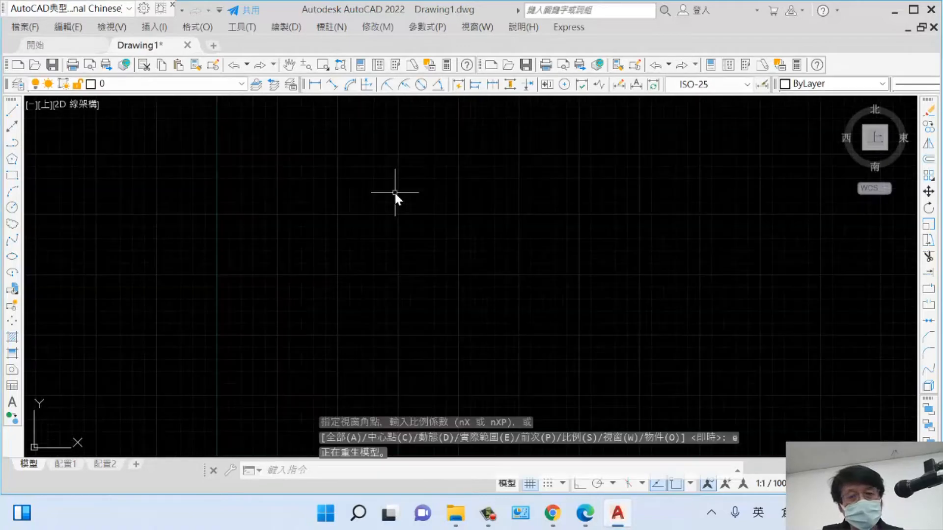
scroll(444, 234, "down", 5)
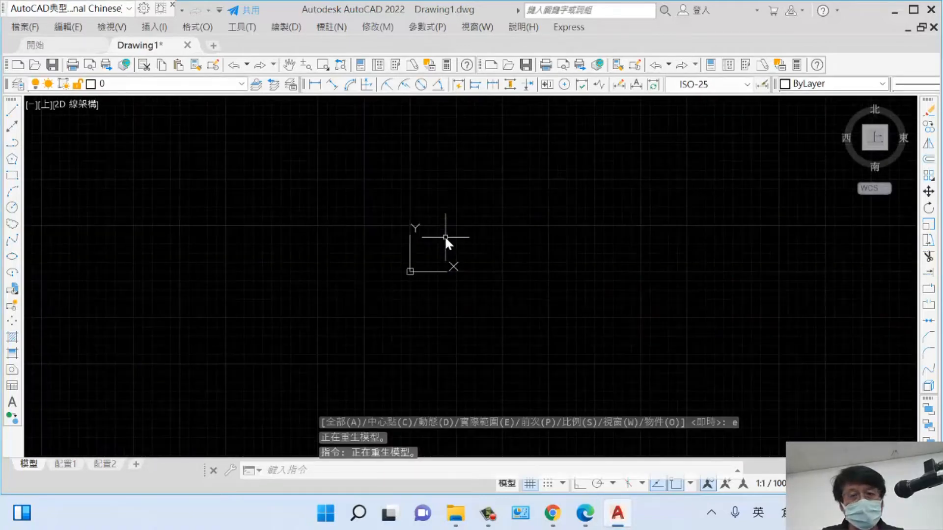
middle_click_drag(402, 253, 327, 316)
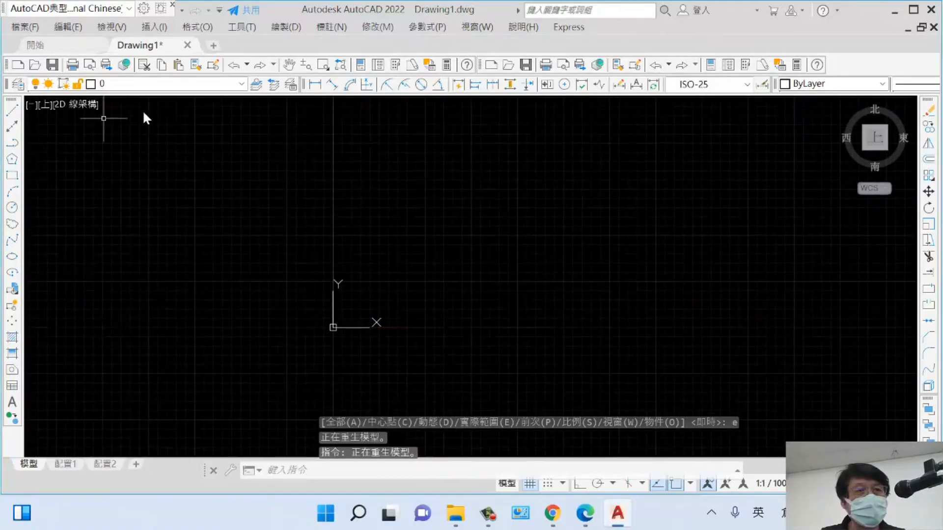
- Open 圖框2022.dwg from the cad folder and bring the lower part of its drawing frame into view
left_click(35, 67)
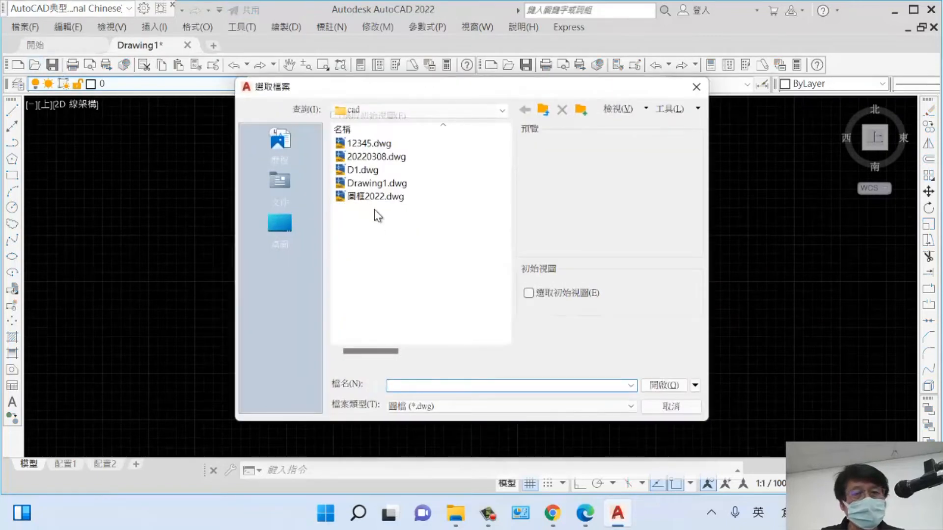
left_click(378, 199)
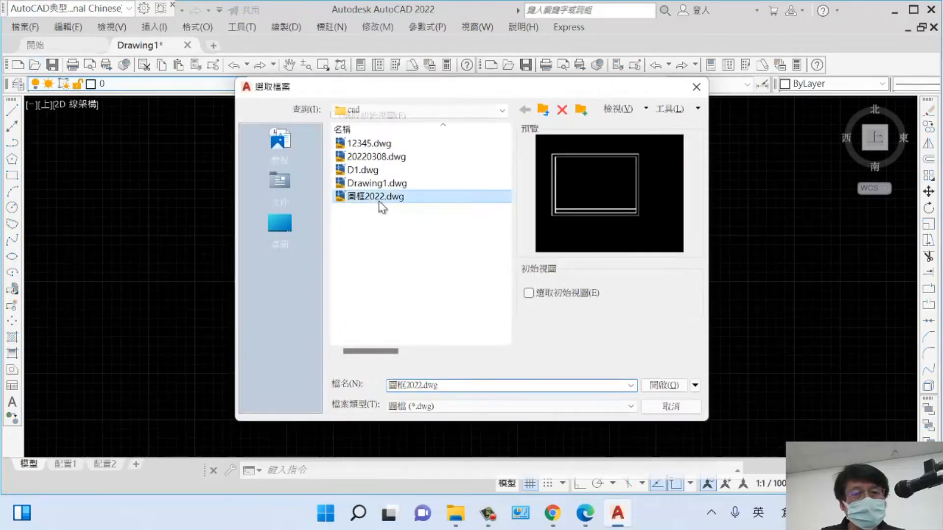
left_click(665, 386)
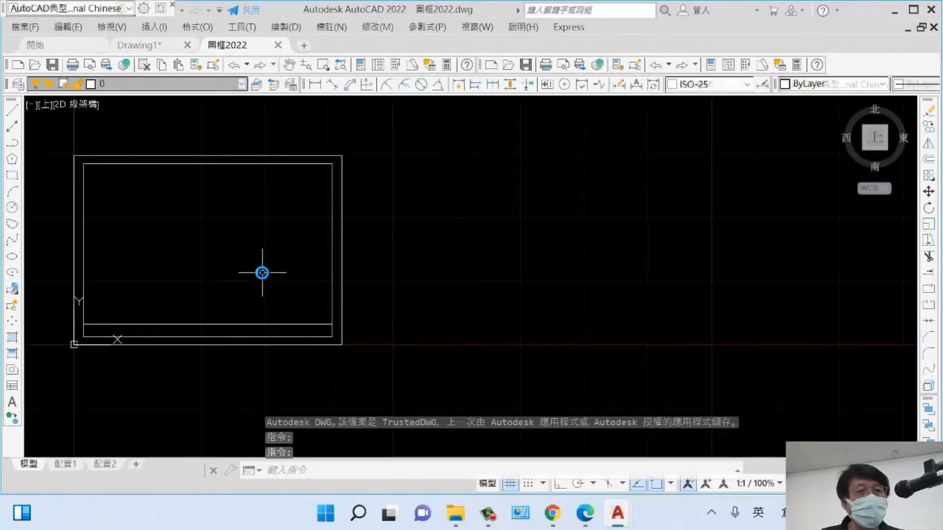
scroll(263, 272, "up", 2)
middle_click_drag(270, 273, 659, 274)
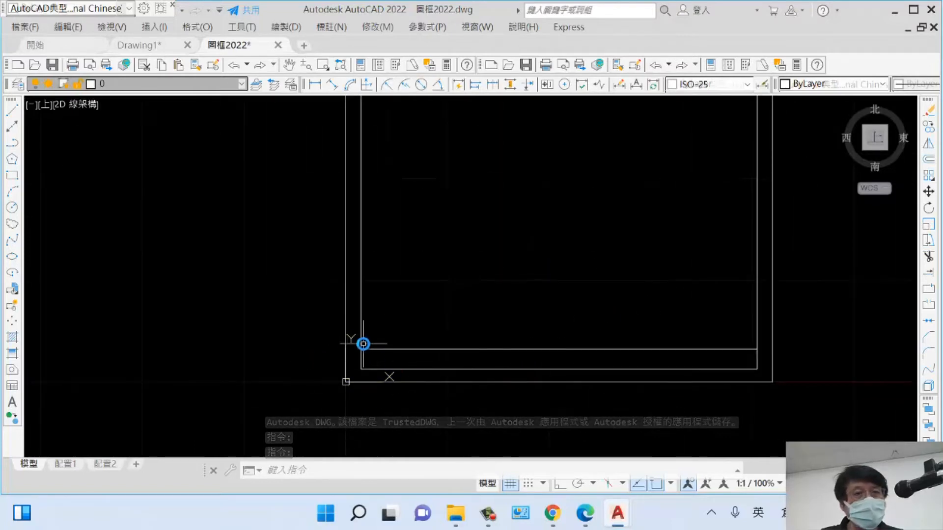
left_click(895, 9)
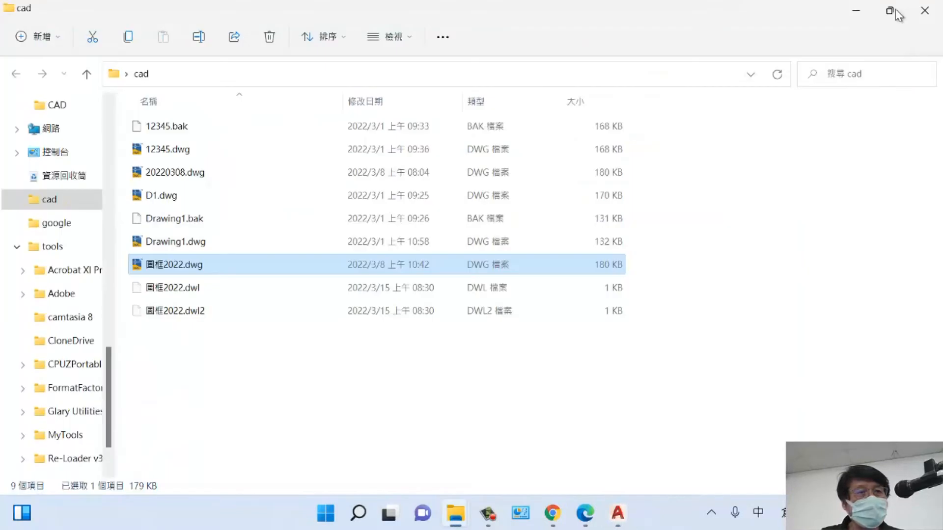
left_click(617, 513)
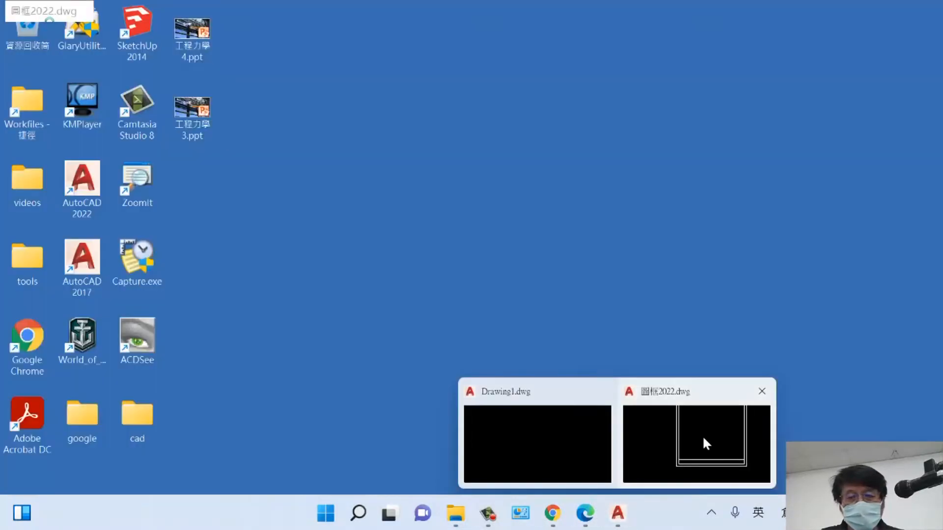
left_click(703, 435)
- Open the reference drawing CAD2圖框.dwg and examine the dimensioned landscape frame and its title block
left_click(34, 65)
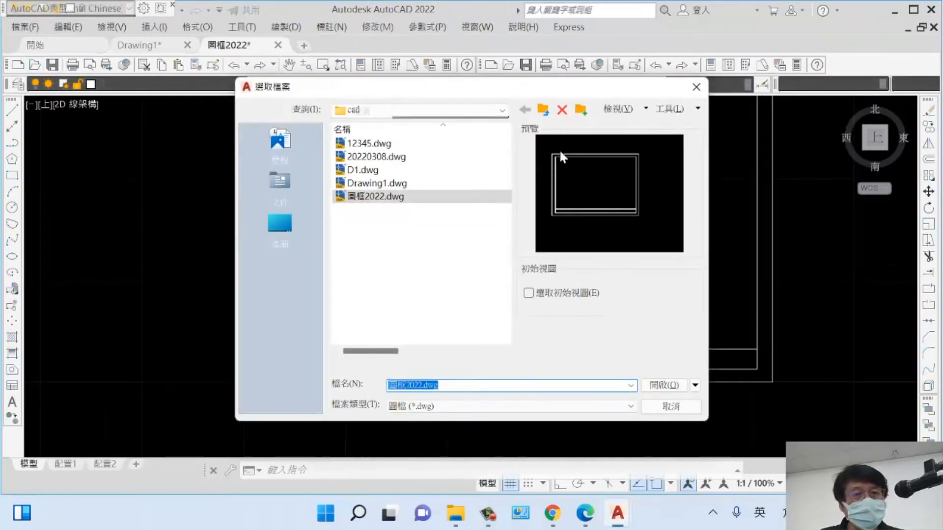
left_click(544, 110)
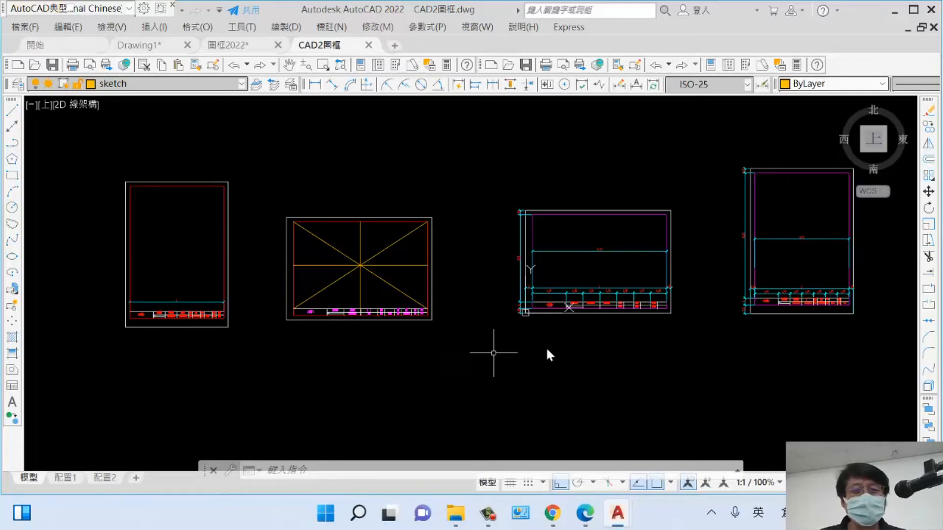
scroll(573, 346, "up", 5)
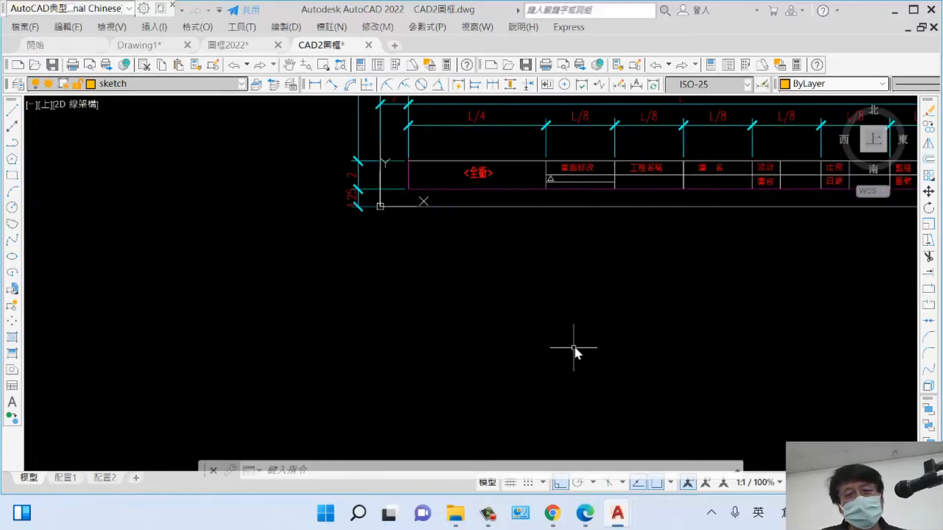
mouse_move(374, 398)
middle_mouse_down()
mouse_move(387, 439)
mouse_move(432, 452)
mouse_move(436, 467)
middle_mouse_up()
scroll(444, 400, "down", 2)
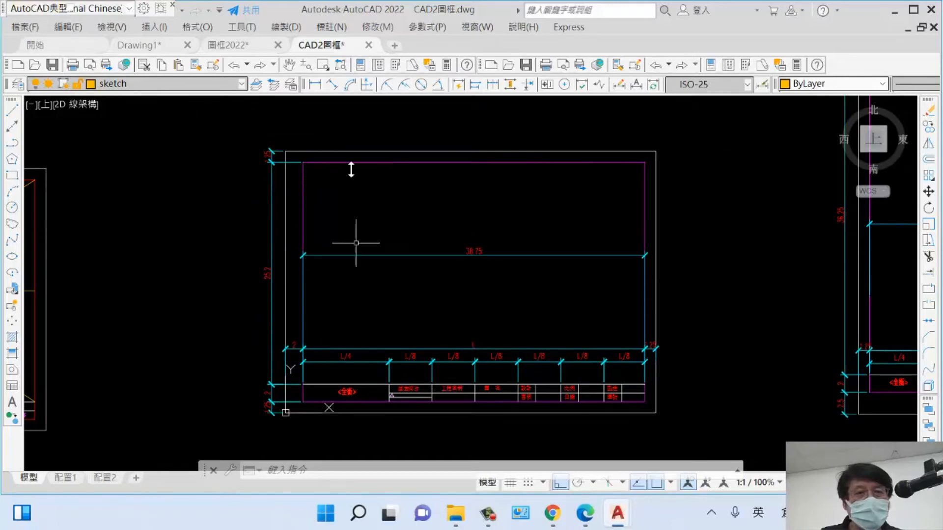
mouse_move(240, 48)
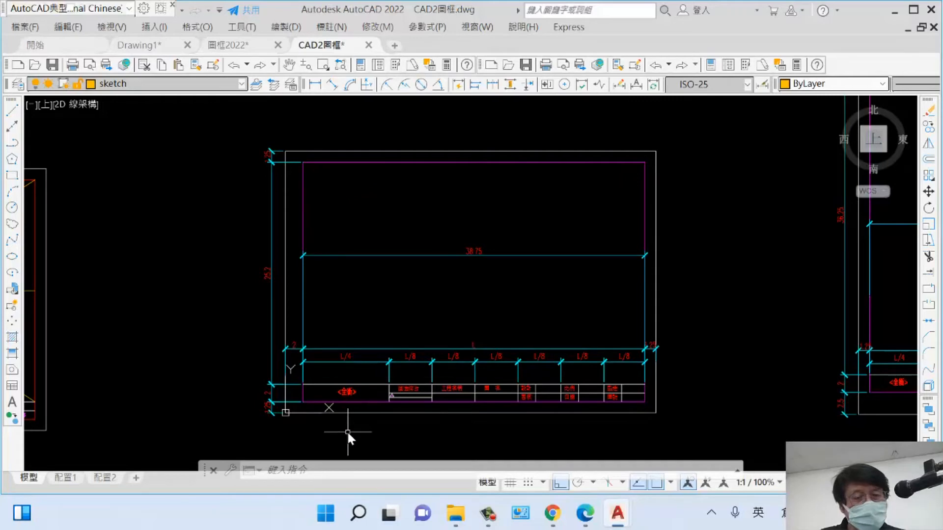
scroll(491, 305, "down", 3)
scroll(491, 303, "up", 6)
scroll(491, 304, "down", 5)
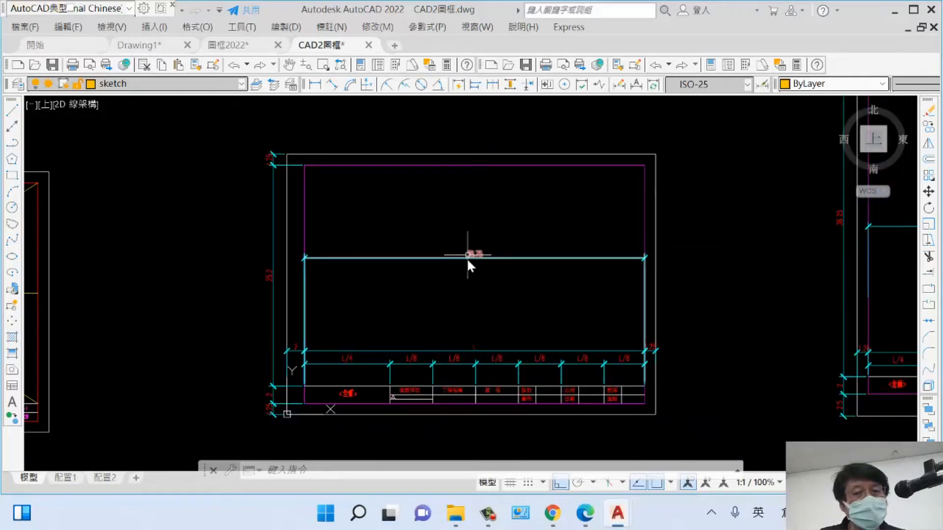
- Measure the landscape frame's outer rectangle corner to corner with DIST, read the X and Y differences in the command history, and check the right margin dimension
key("Escape")
type("DI")
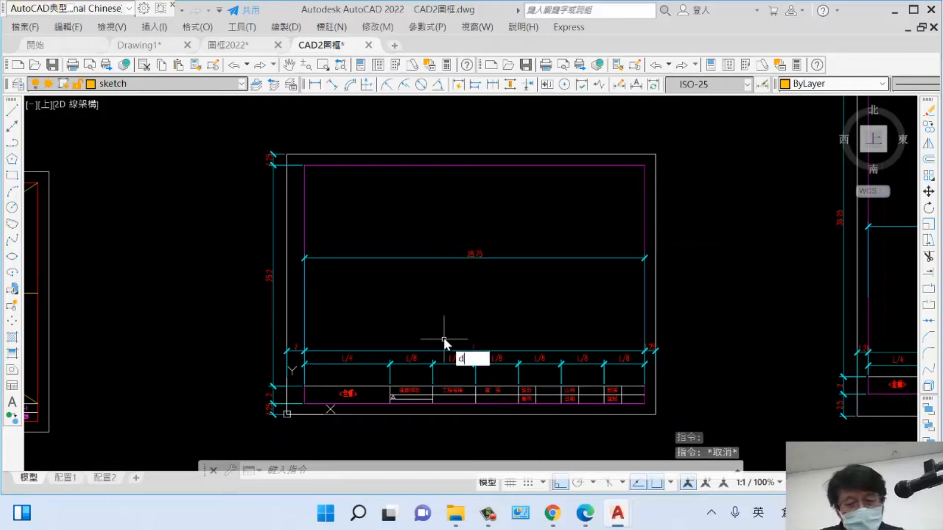
key("Return")
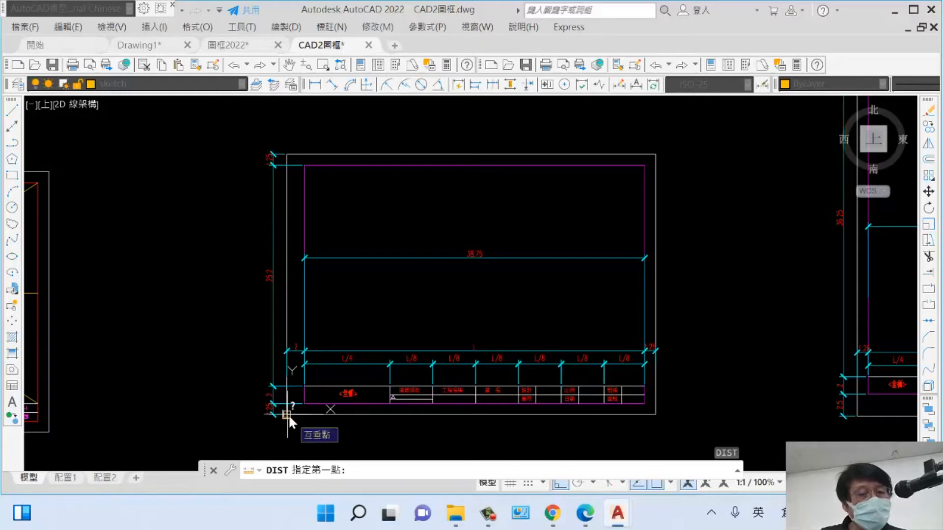
left_click(288, 414)
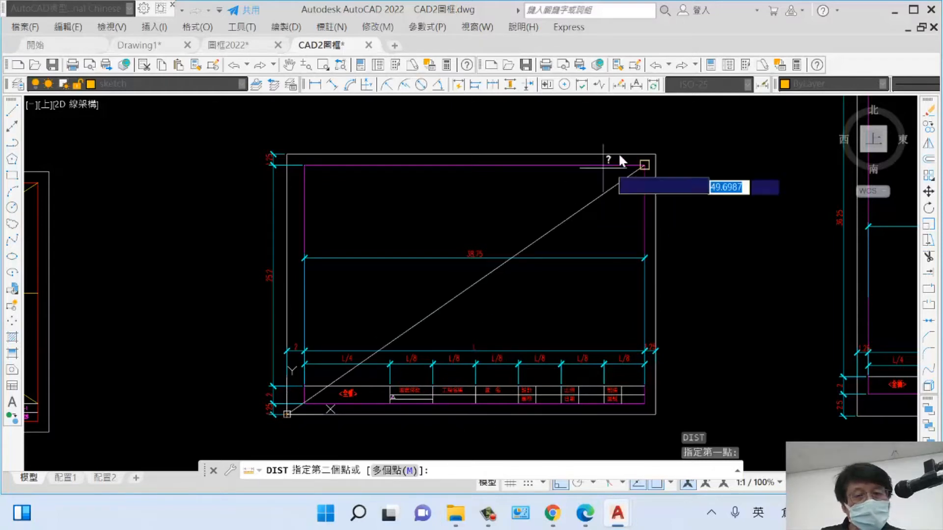
left_click(652, 156)
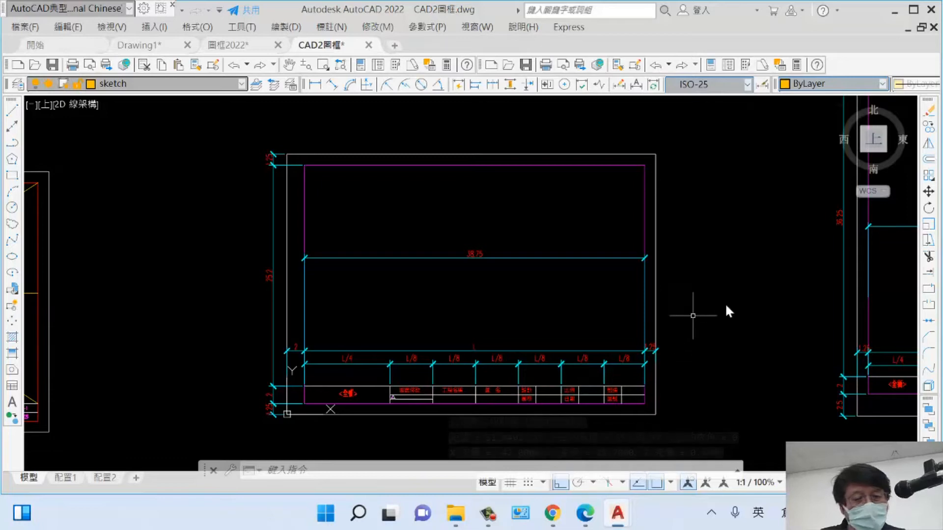
key("F2")
left_click_drag(293, 396, 437, 399)
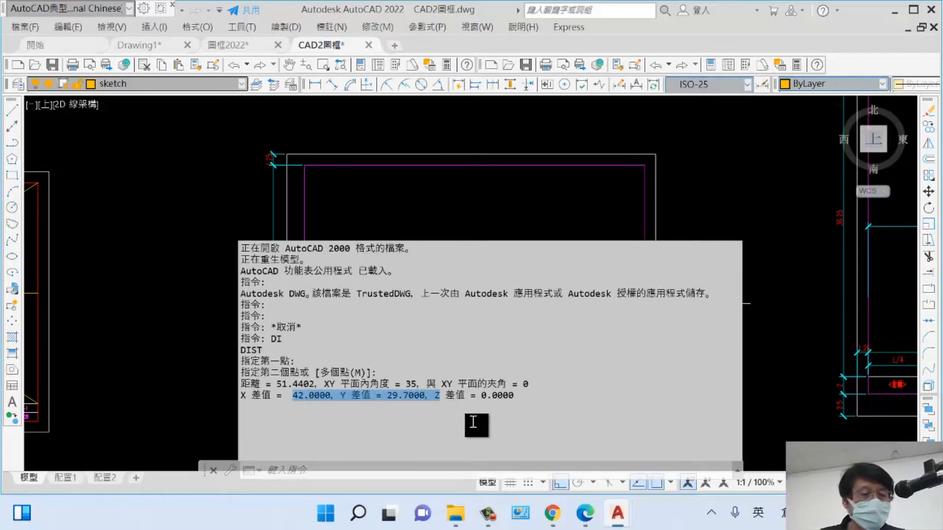
key("Escape")
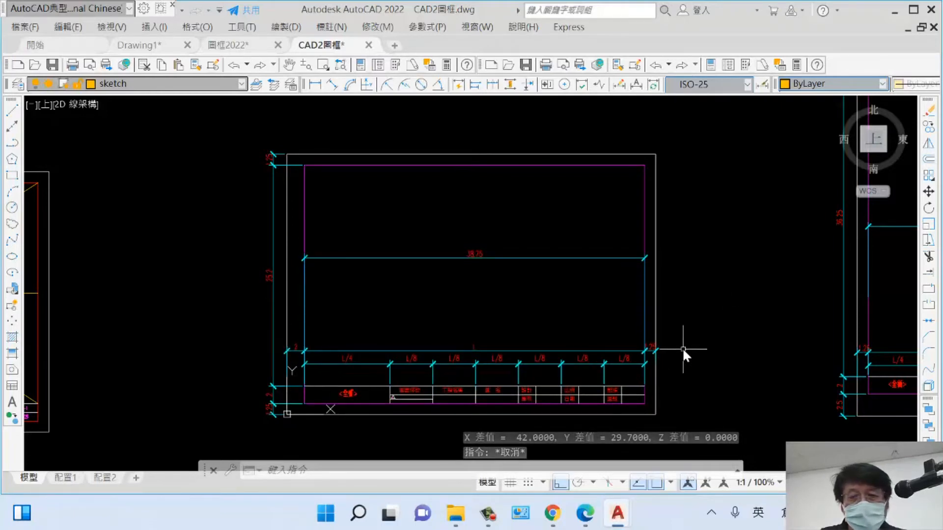
scroll(658, 354, "up", 4)
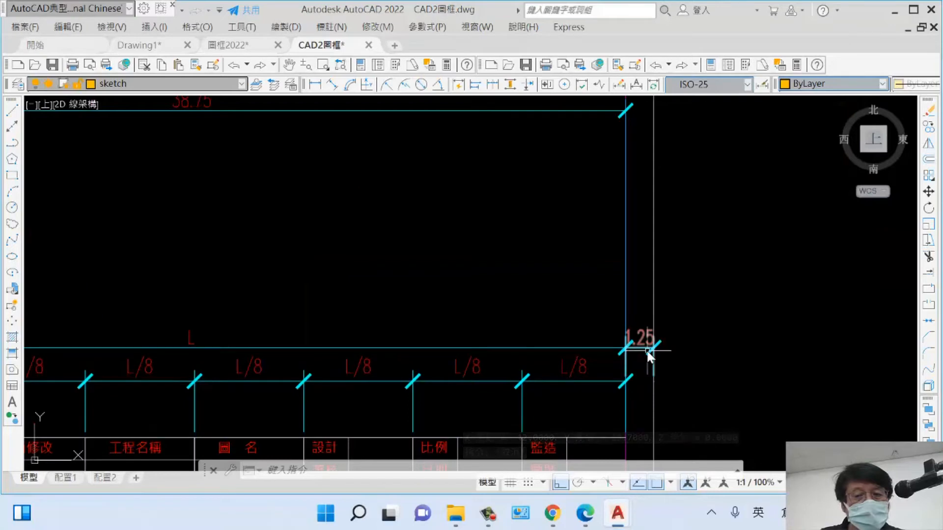
scroll(552, 353, "down", 4)
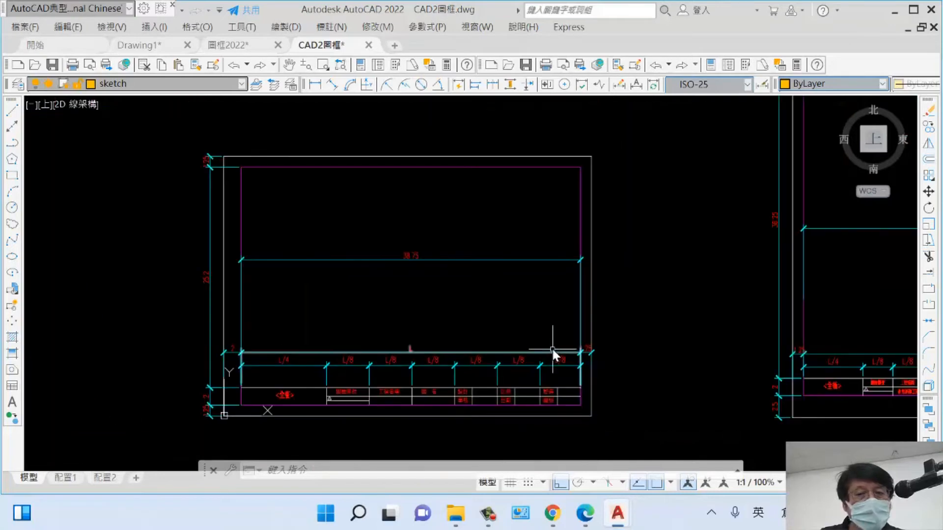
- Switch to the 圖框2022 drawing and measure with DIST from the inner frame's lower-right corner to the outer frame's lower-right corner
left_click(237, 45)
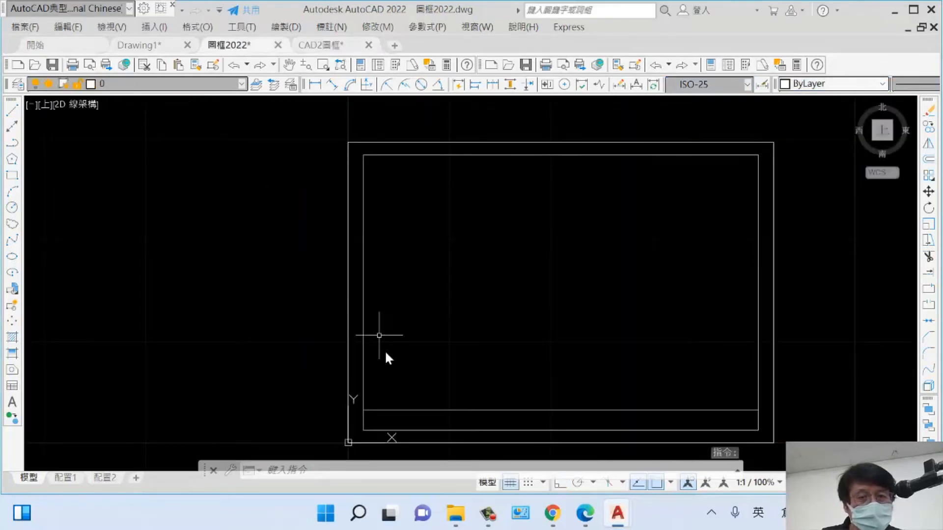
middle_click_drag(381, 347, 374, 275)
scroll(360, 302, "up", 4)
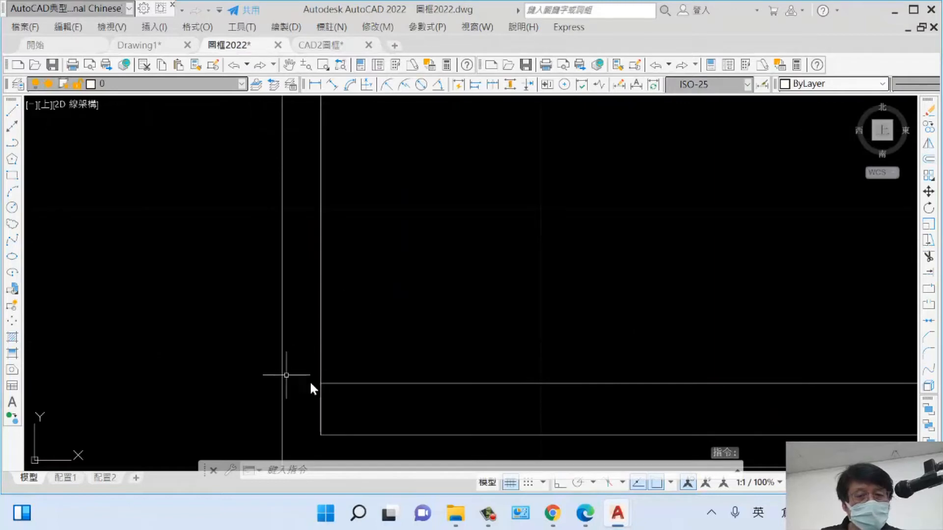
scroll(310, 379, "down", 3)
middle_click_drag(352, 370, 315, 386)
type("di")
key("Return")
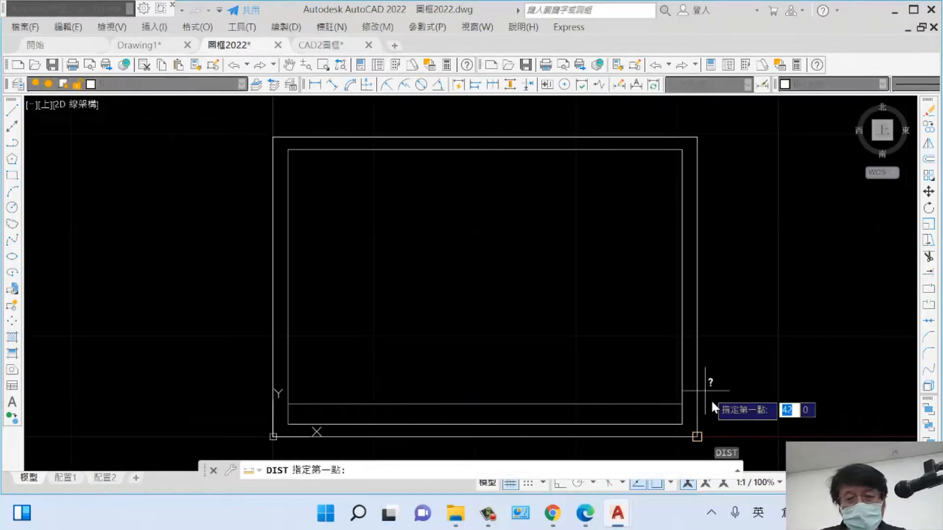
left_click(680, 425)
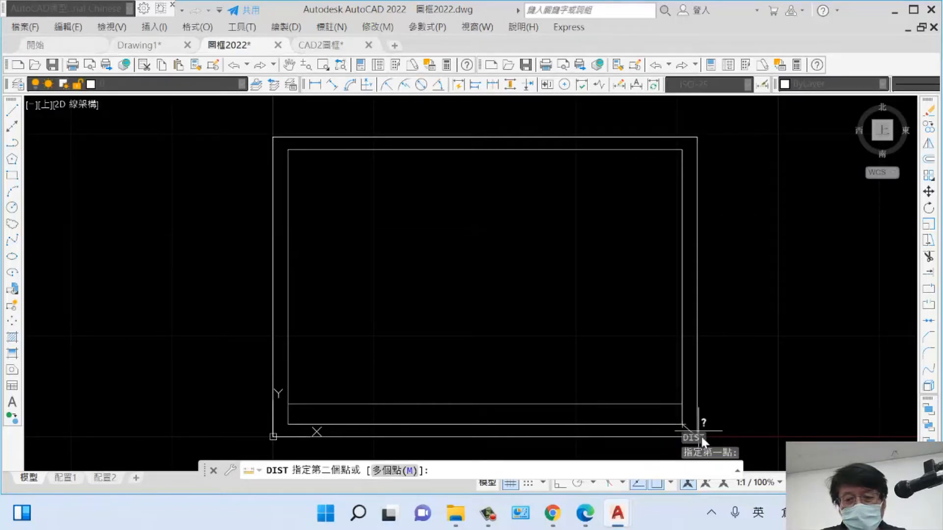
scroll(707, 432, "up", 2)
middle_click_drag(686, 411, 671, 298)
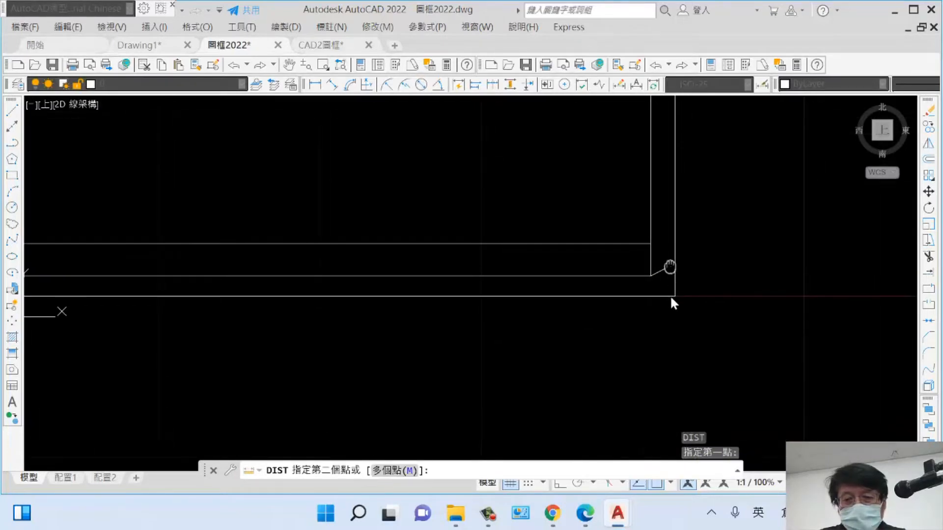
left_click(673, 292)
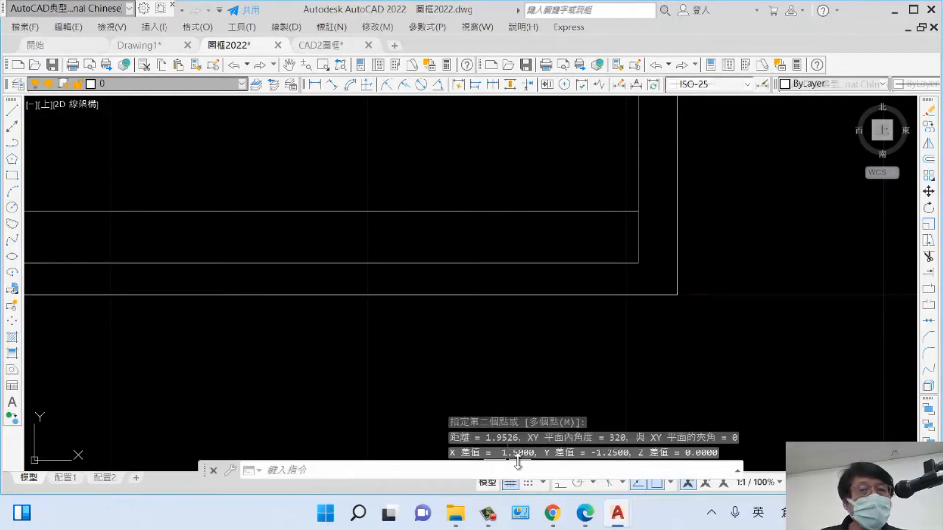
- Move the inner frame's right vertical line by @0.25,0, using its lower endpoint as the base point
scroll(494, 309, "down", 2)
middle_click_drag(495, 309, 433, 373)
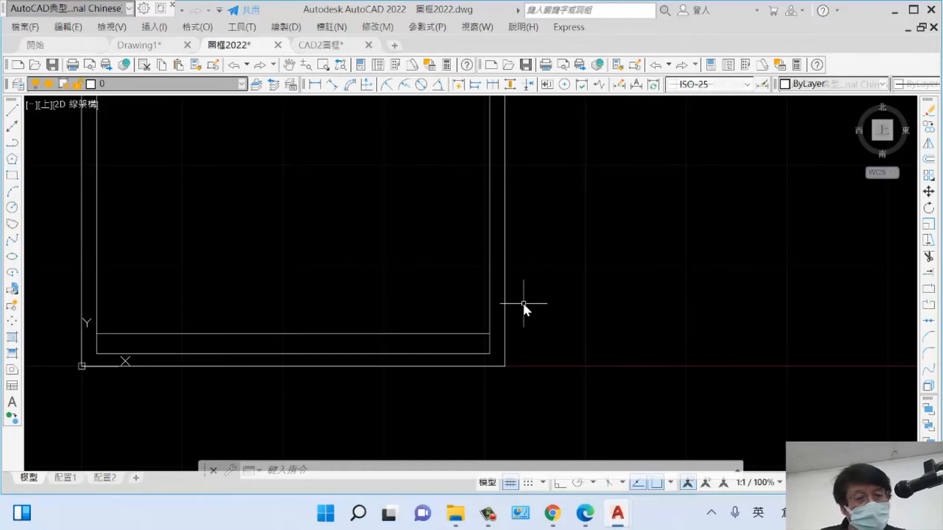
type("M")
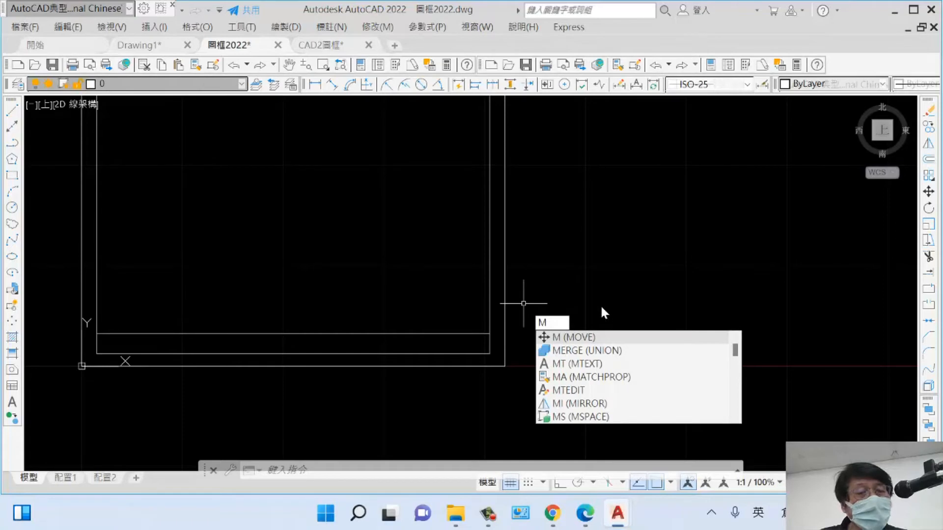
key("Return")
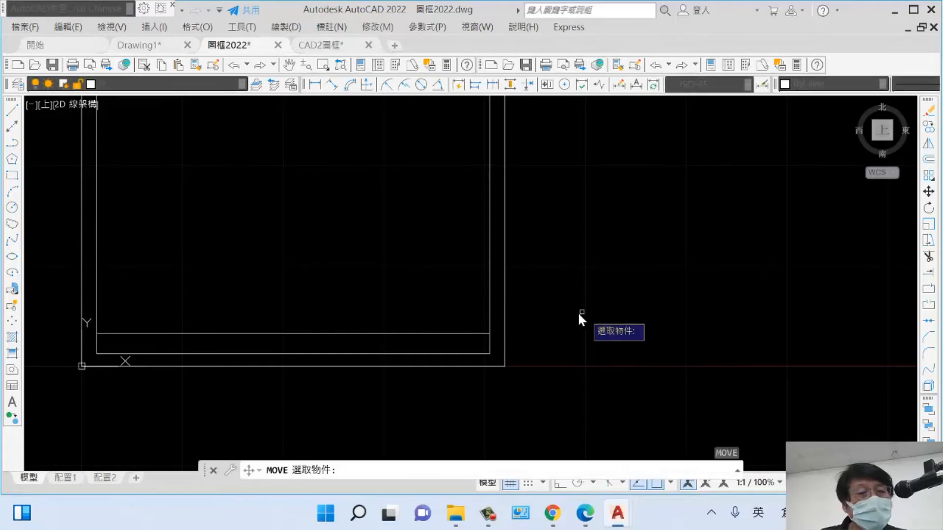
left_click(490, 340)
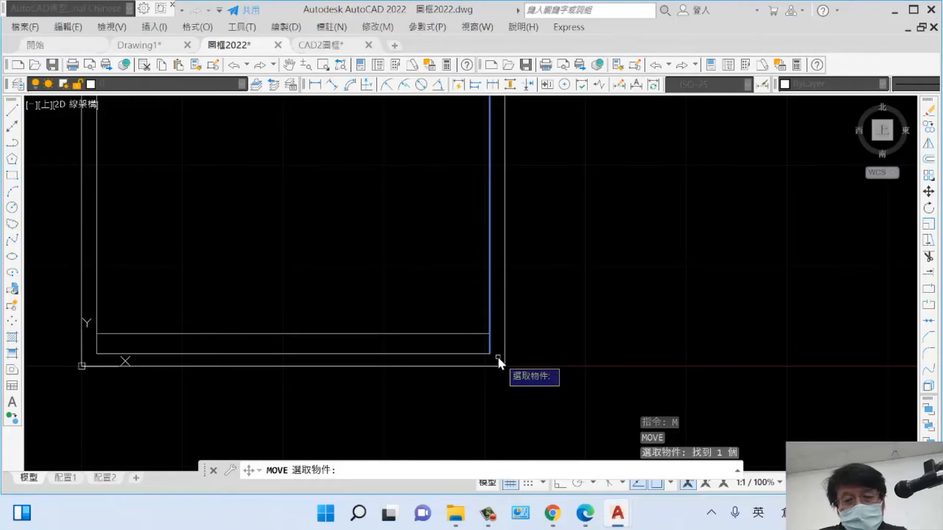
key("Return")
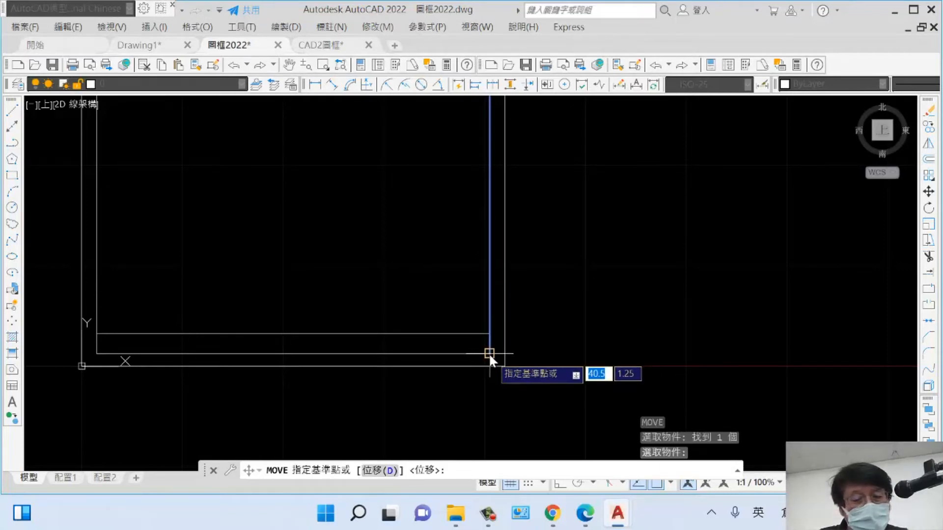
left_click(490, 353)
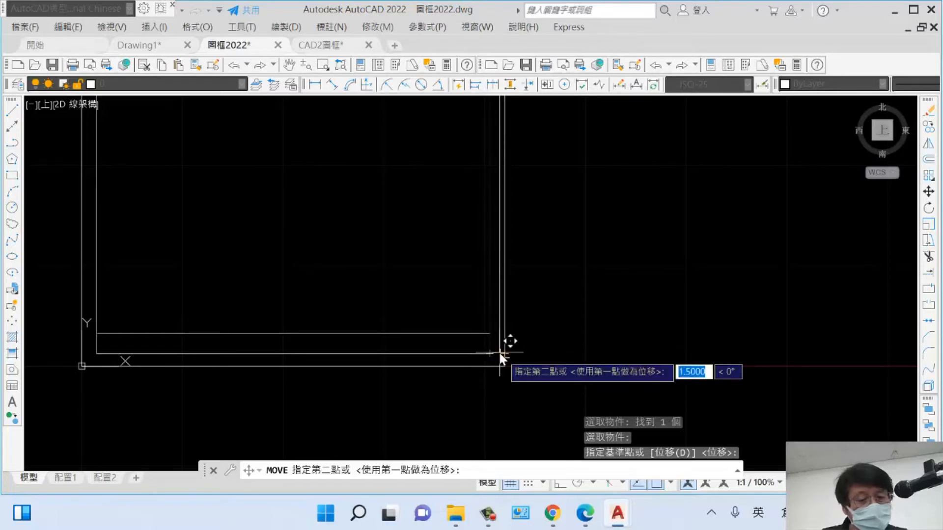
type("@")
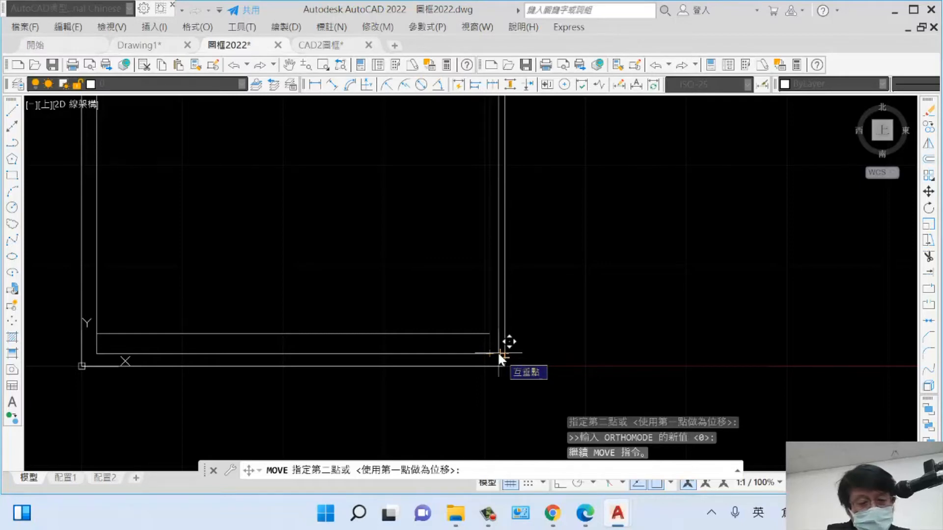
type("0")
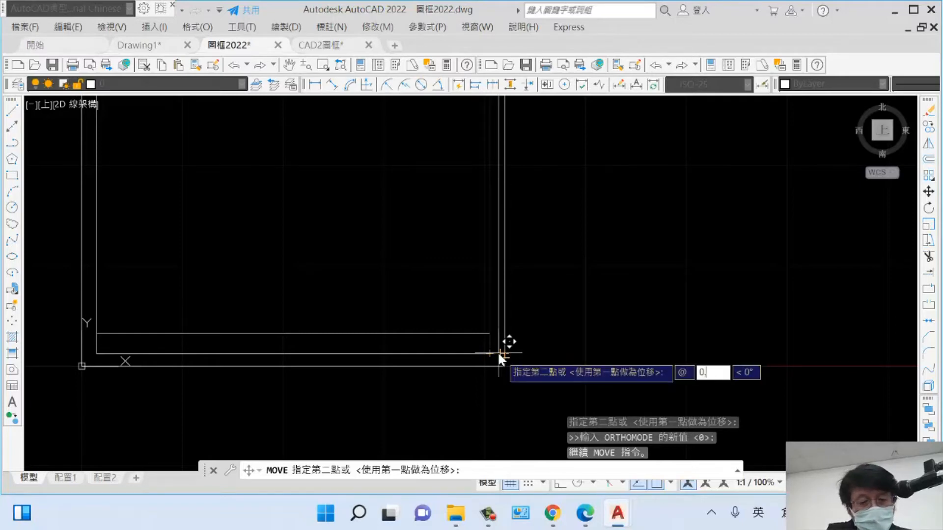
type(".25")
key("Tab")
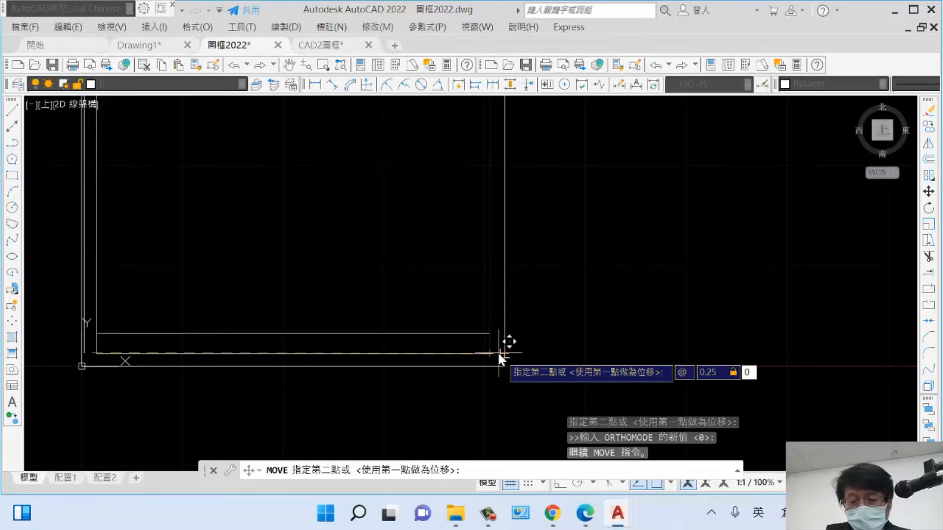
key("Return")
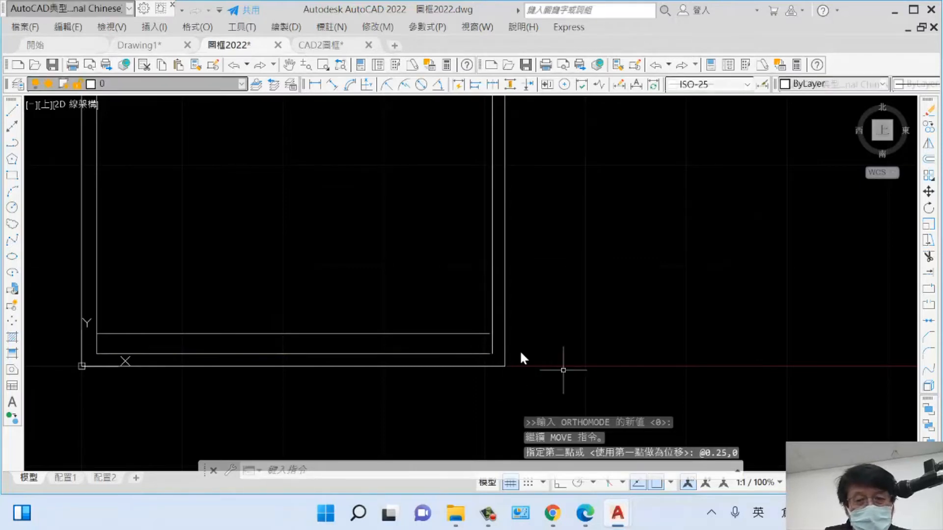
- Check the left margin in CAD2圖框, return to 圖框2022 and measure with DIST from the outer frame's lower-left corner to the inner frame's
scroll(543, 359, "up", 4)
scroll(417, 296, "down", 4)
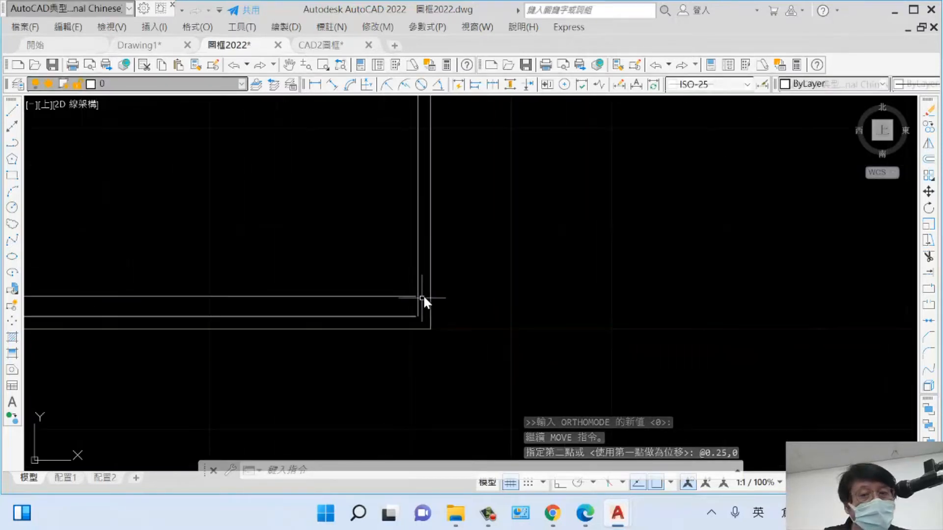
scroll(426, 278, "down", 4)
middle_click_drag(449, 288, 499, 311)
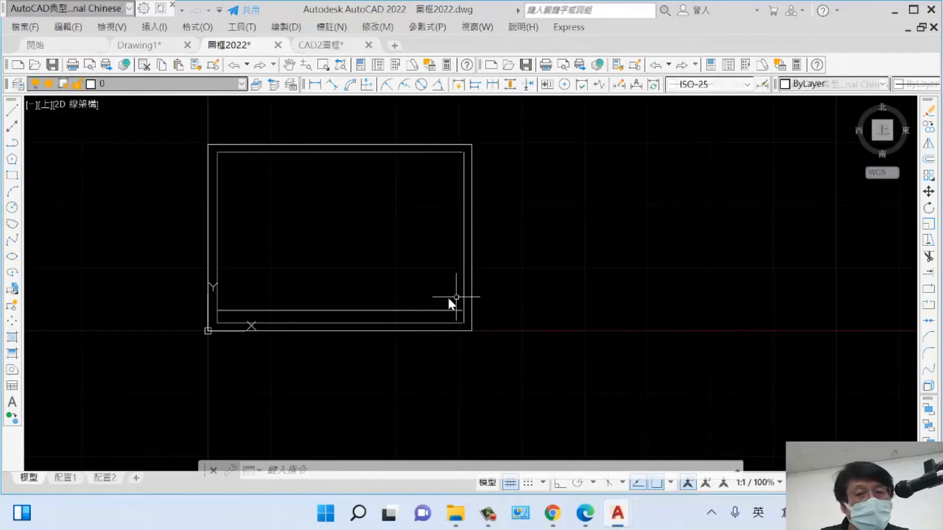
left_click(321, 44)
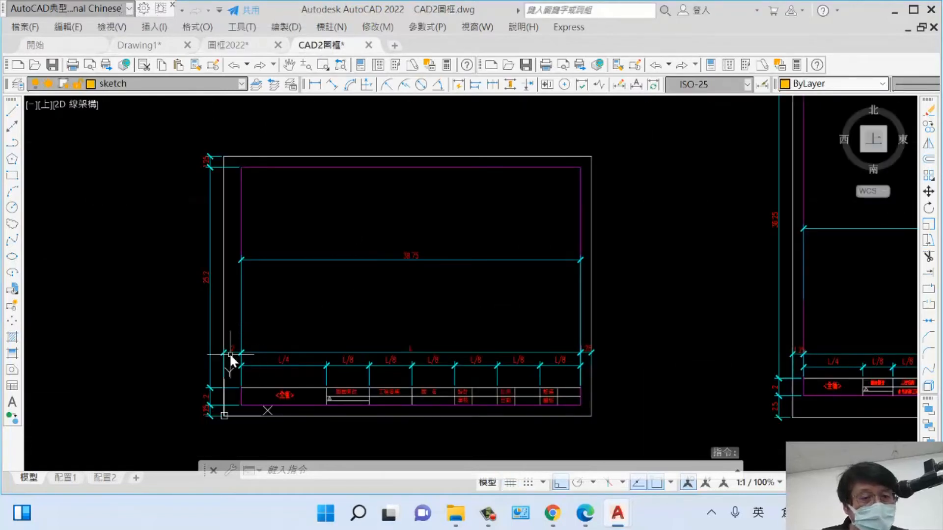
left_click(238, 46)
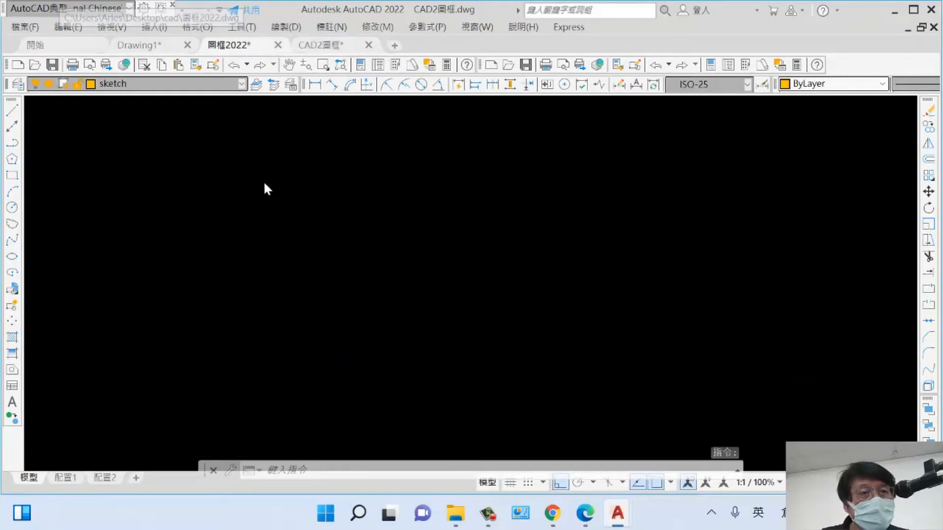
scroll(305, 281, "up", 4)
type("di")
key("Return")
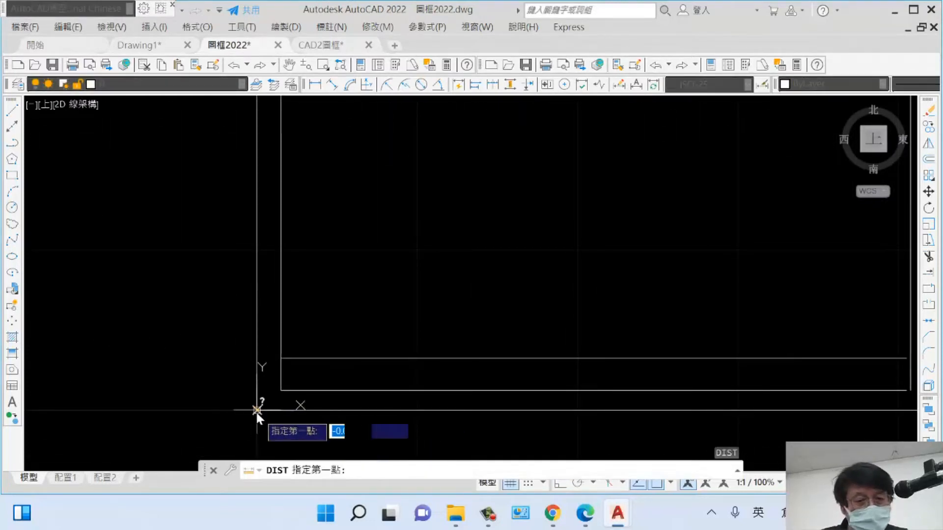
left_click(257, 410)
left_click(282, 388)
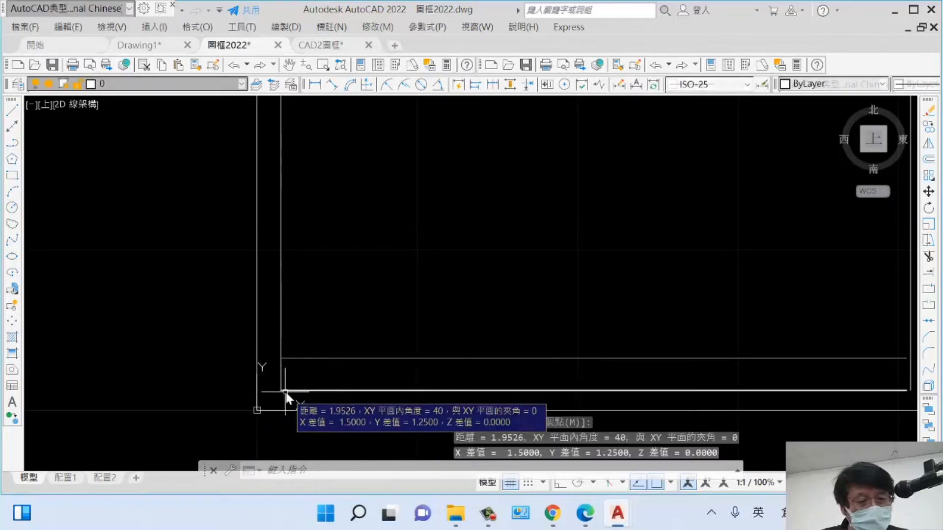
key("Return")
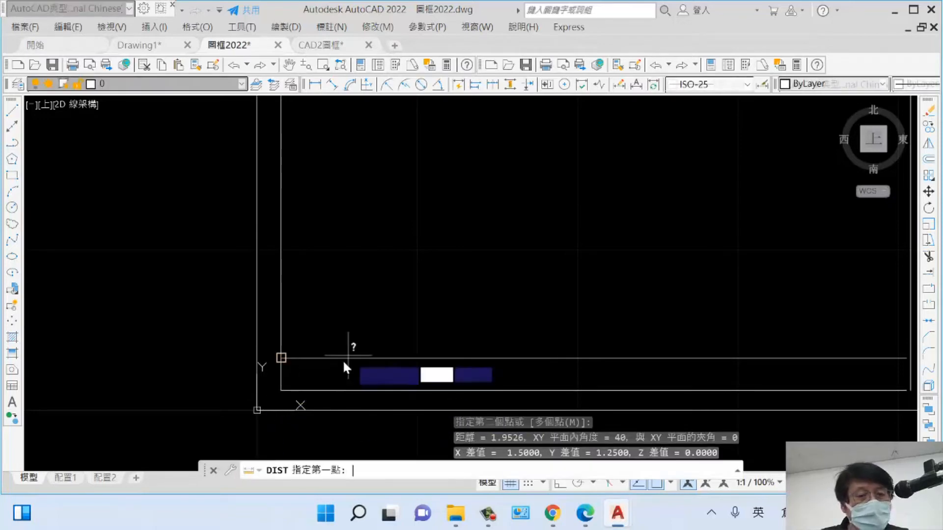
type("m")
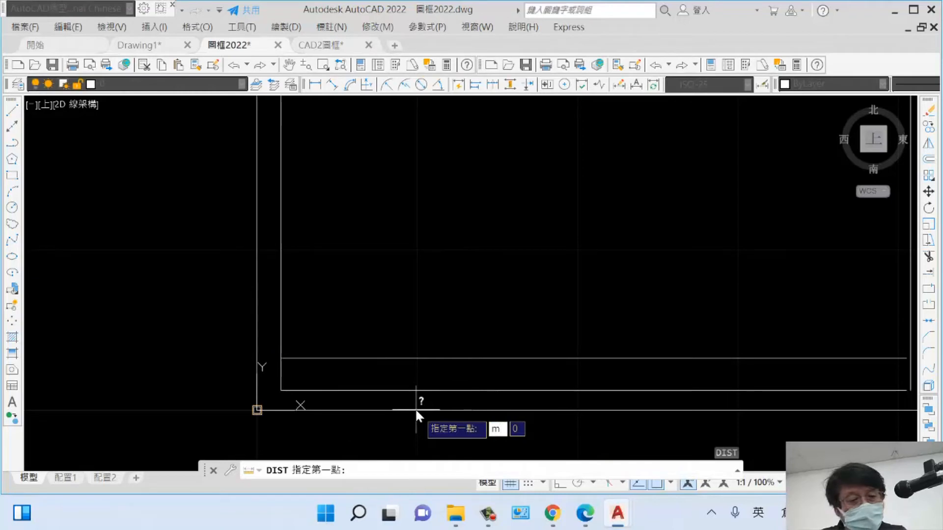
key("Return")
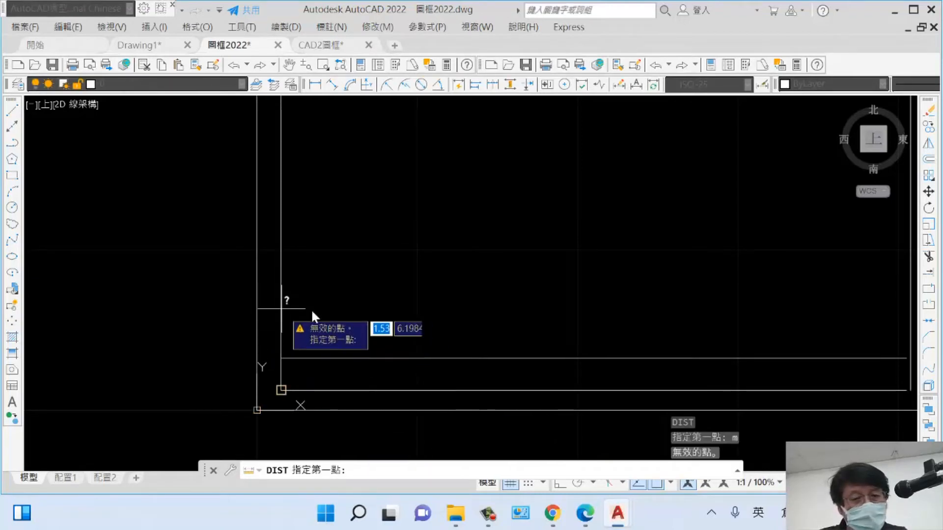
key("Escape")
key("Escape")
type("m")
key("Return")
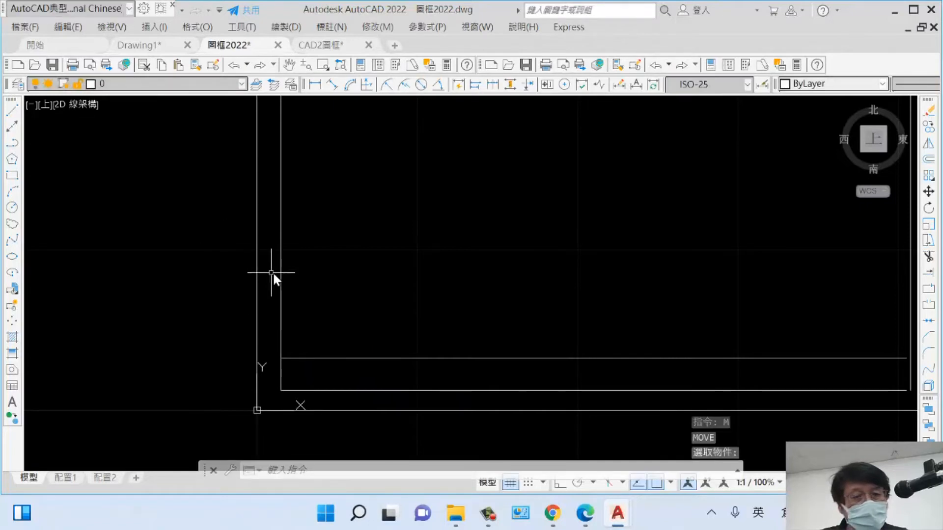
- Move the inner frame's left vertical line by @0.5,0, using its lower endpoint as the base point
left_click(282, 264)
key("Escape")
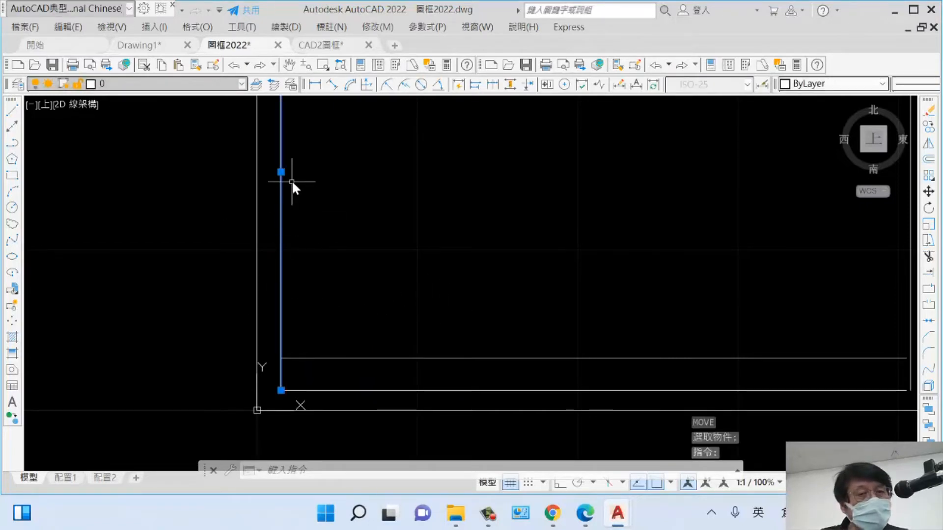
type("m")
key("Return")
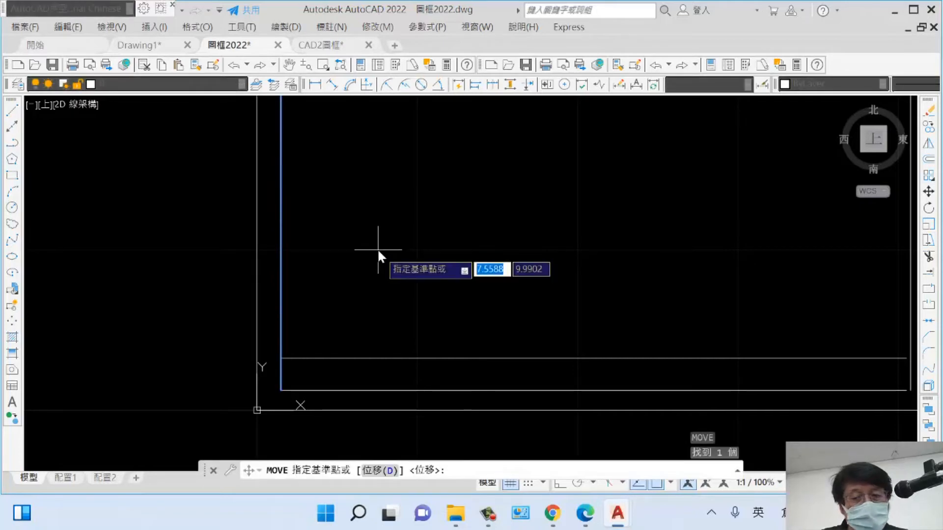
left_click(283, 390)
key("F8")
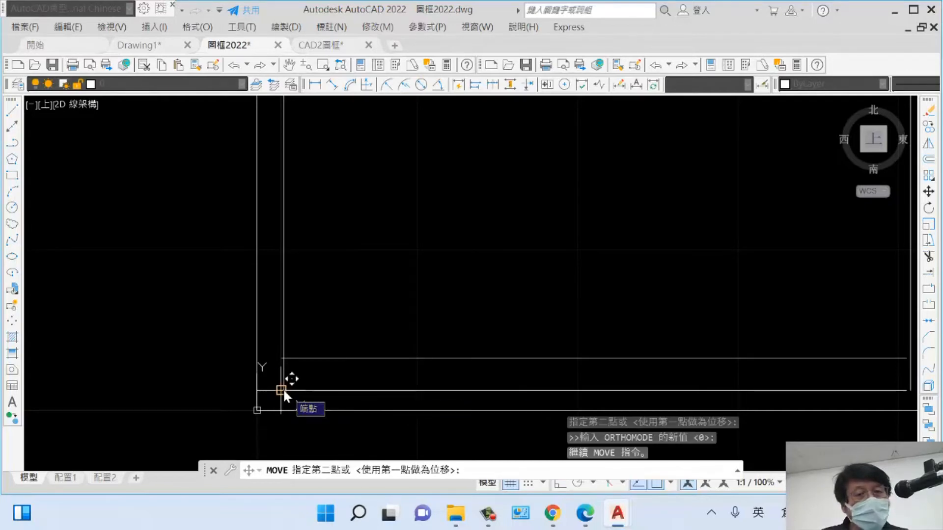
type("0")
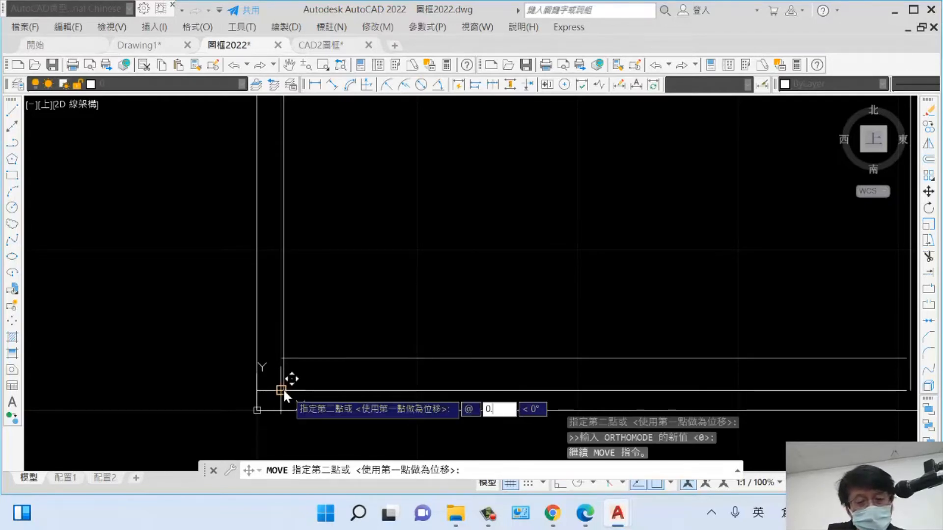
type(".5")
key("Tab")
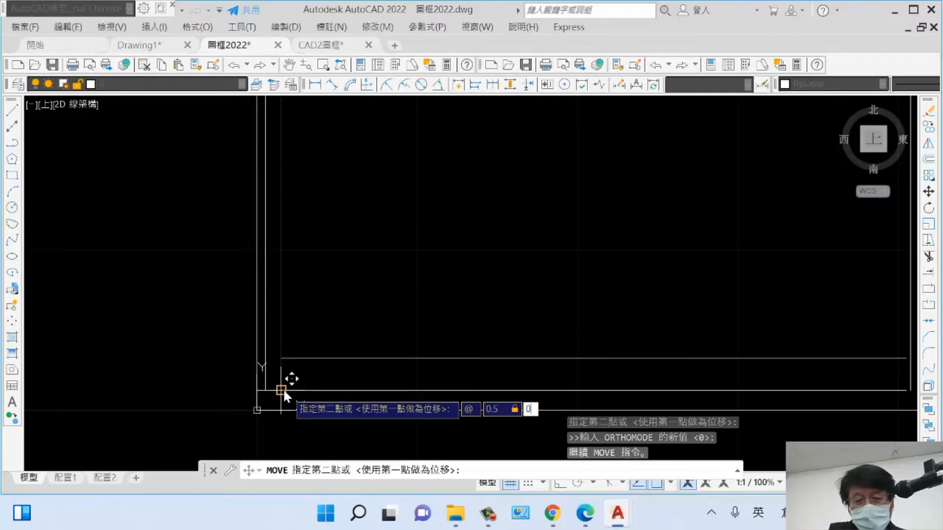
key("Return")
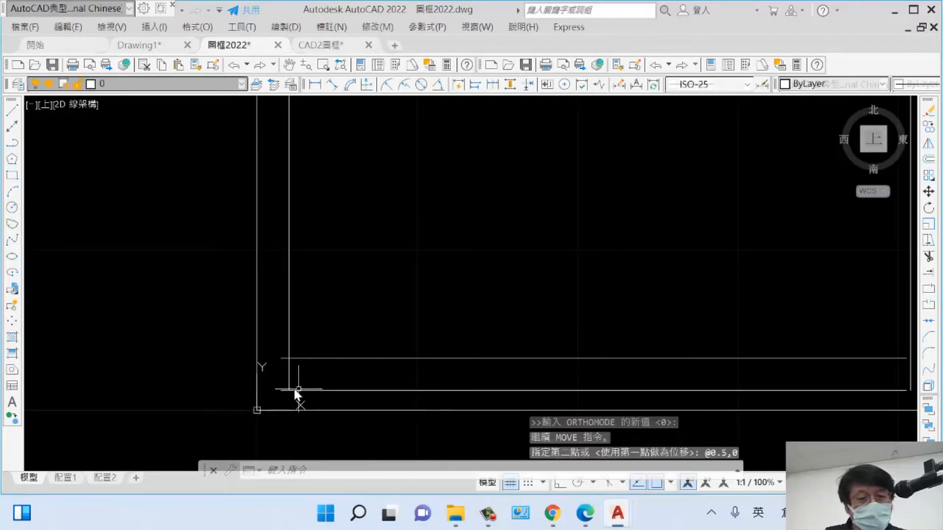
- Compare the top margin with the CAD2圖框 reference drawing and examine the inner frame's corners in 圖框2022
scroll(297, 387, "down", 2)
scroll(520, 256, "down", 4)
middle_click_drag(537, 247, 467, 309)
scroll(564, 203, "up", 6)
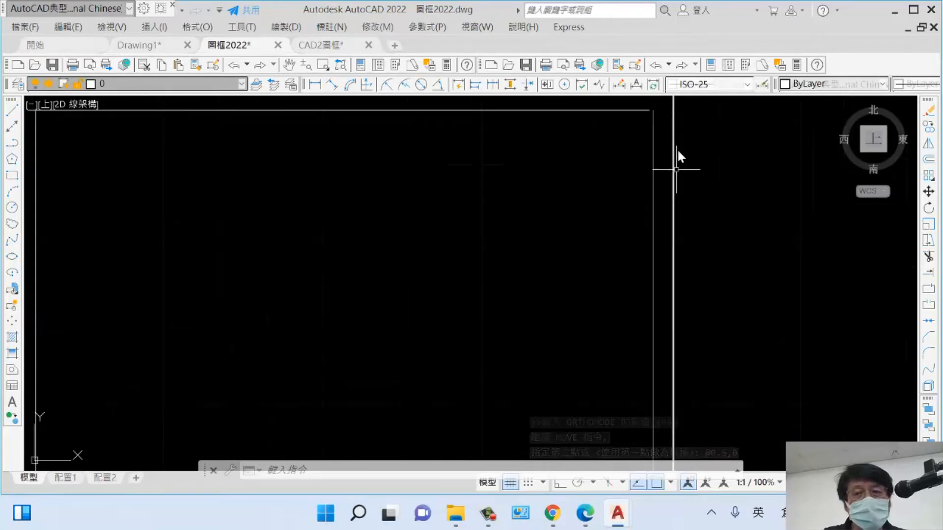
left_click(316, 44)
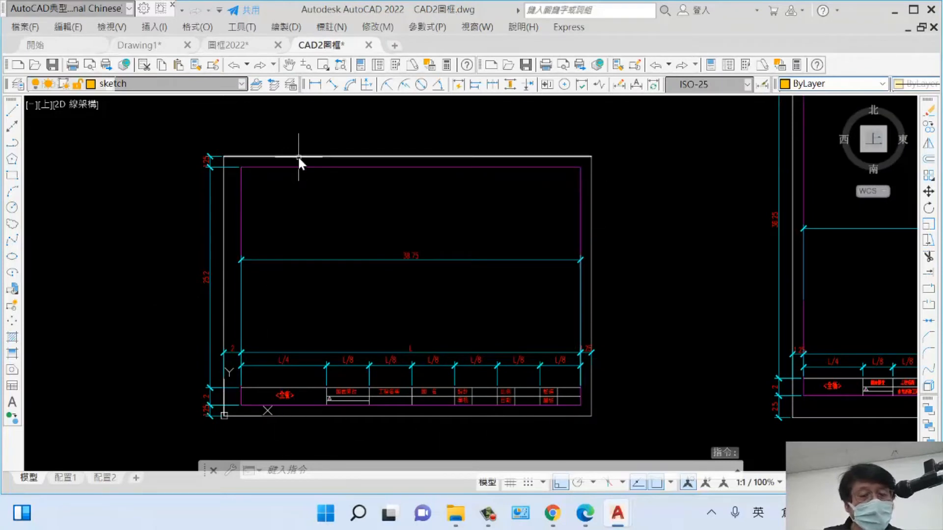
left_click(251, 48)
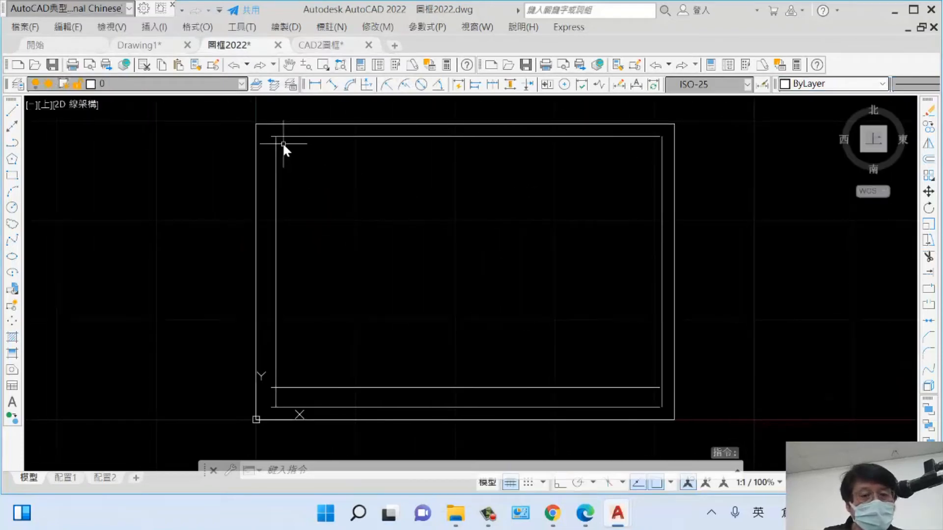
middle_click_drag(382, 230, 491, 224)
middle_click_drag(430, 152, 436, 208)
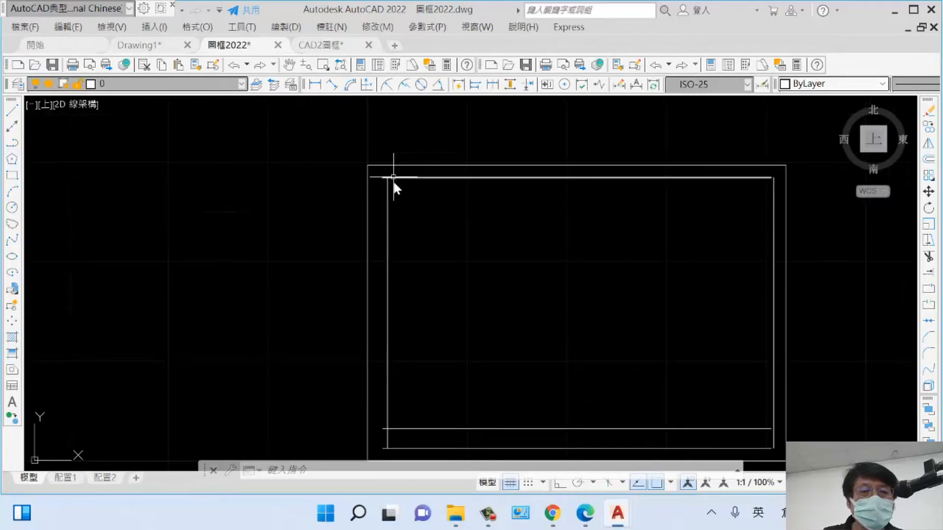
- Try to close the gap at the inner frame's upper-right corner with EXTEND, picking the right vertical line near its upper end
mouse_move(446, 257)
middle_mouse_down()
mouse_move(385, 270)
mouse_move(200, 243)
middle_mouse_up()
scroll(358, 217, "up", 2)
scroll(407, 204, "up", 2)
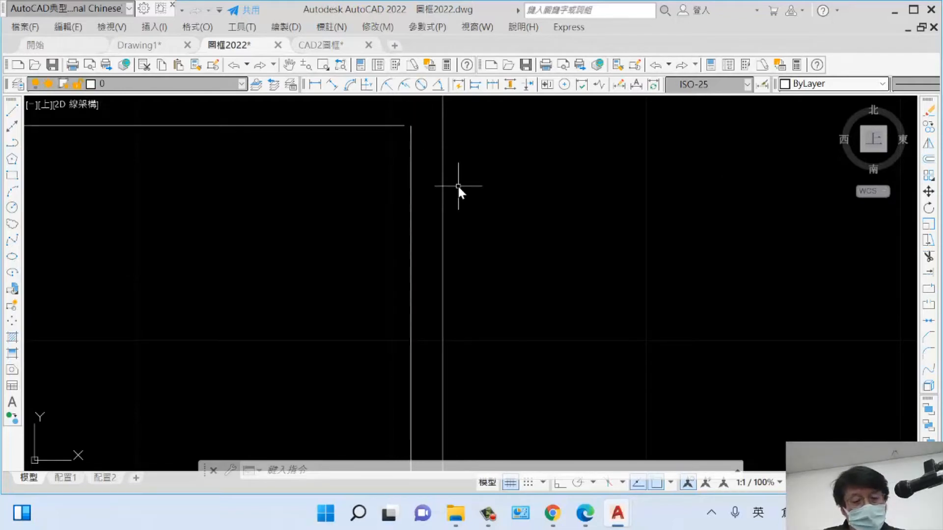
type("EX")
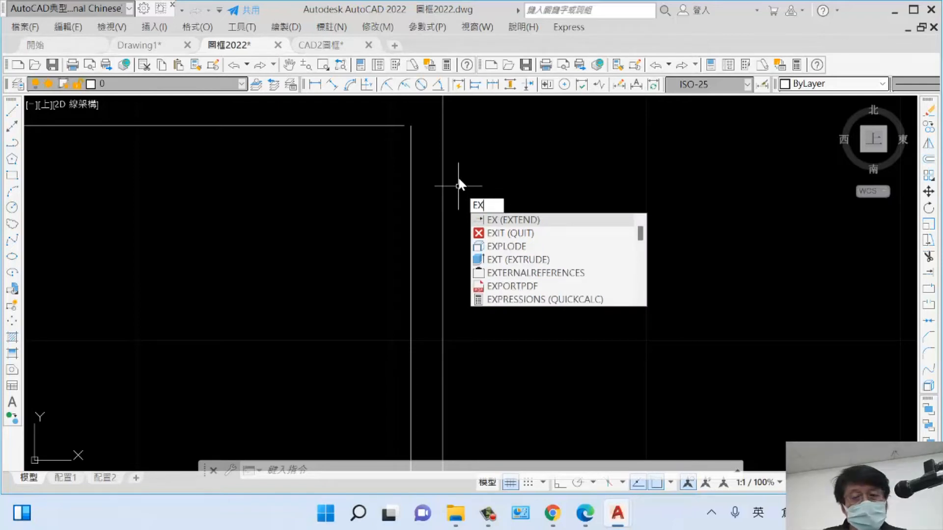
key("Return")
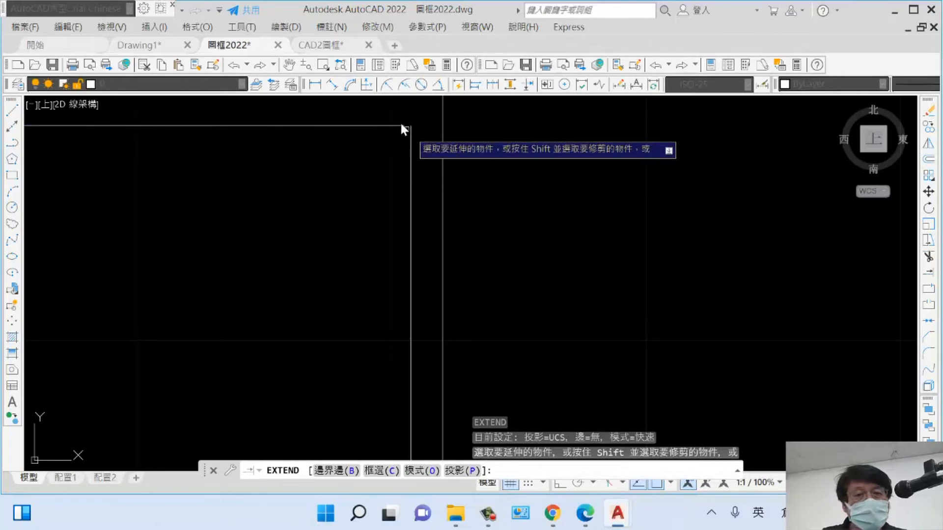
left_click(411, 157)
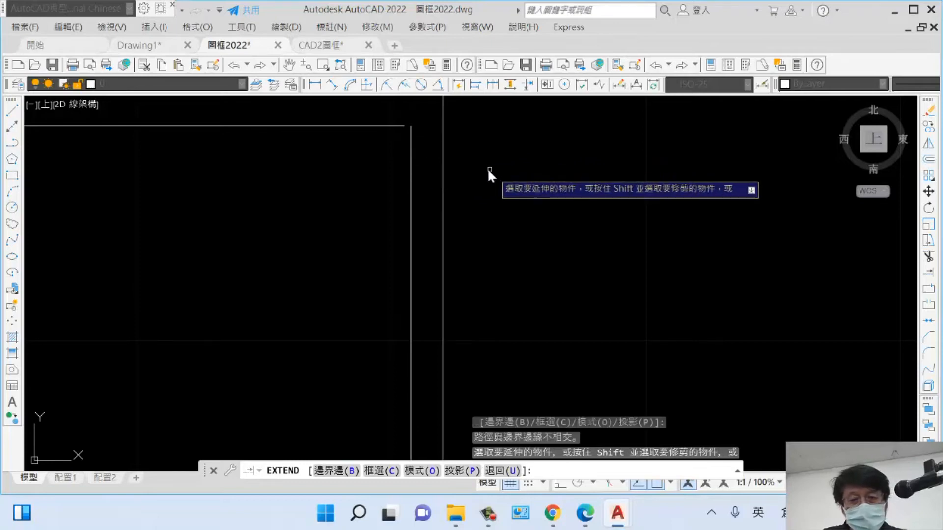
key("Return")
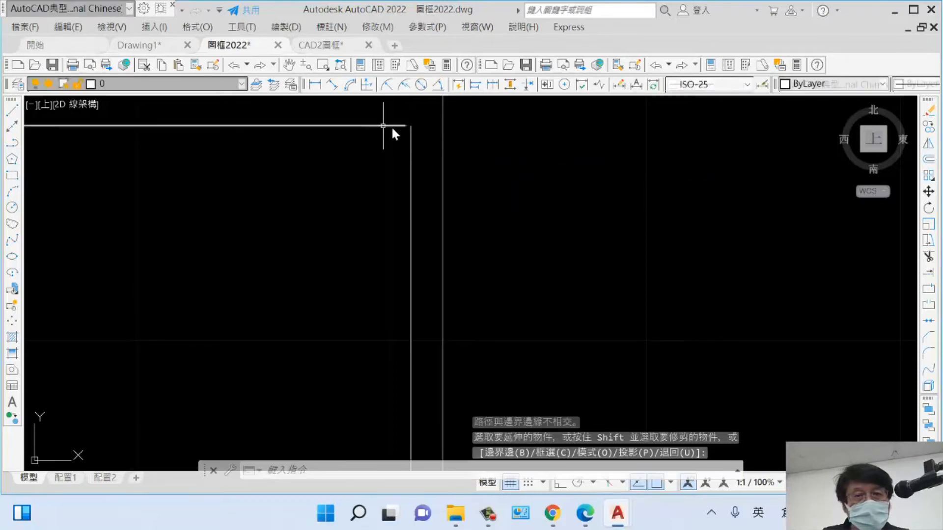
- Extend the inner frame's top line to its right vertical line, choosing that vertical line as the boundary edge
key("Escape")
type("ex")
key("Return")
left_click(411, 170)
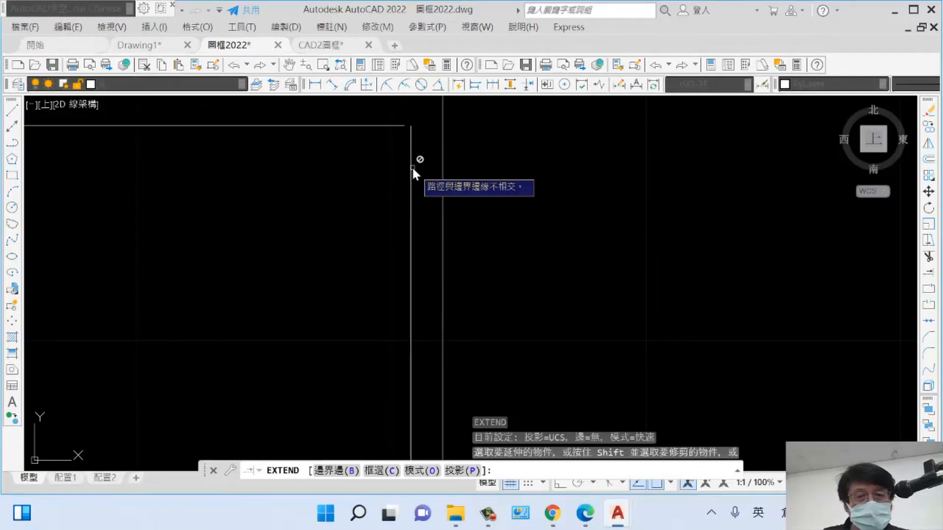
type("b")
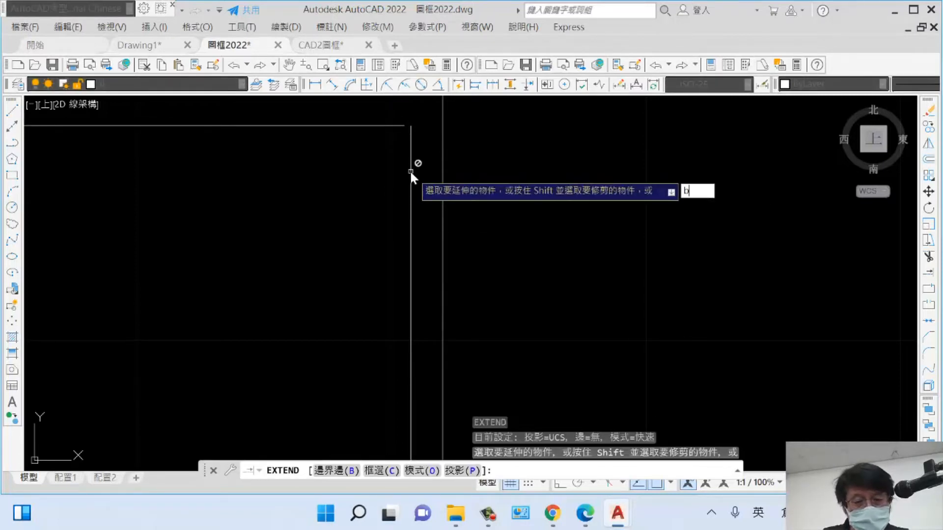
key("Return")
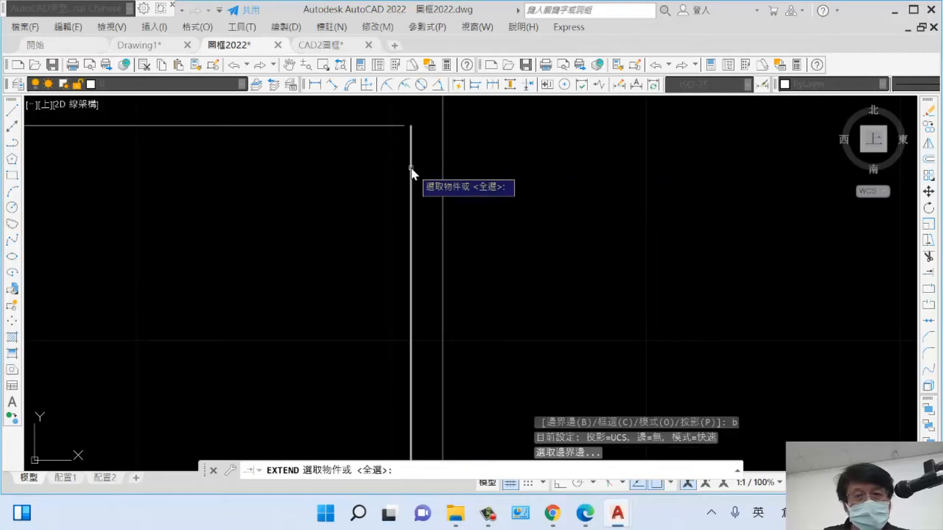
left_click(411, 168)
key("Return")
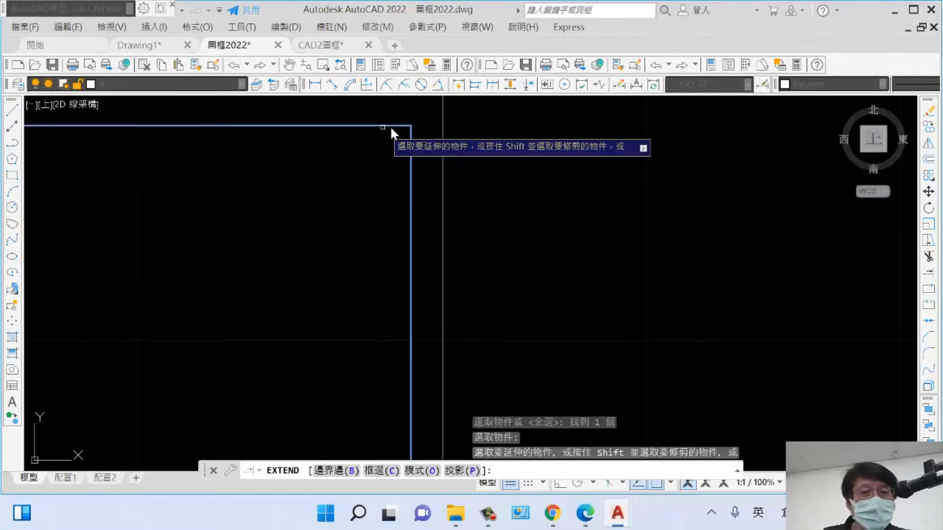
left_click(393, 125)
- Extend the title block's upper line and the inner frame's bottom line to the same right vertical boundary, then finish EXTEND
scroll(435, 104, "down", 5)
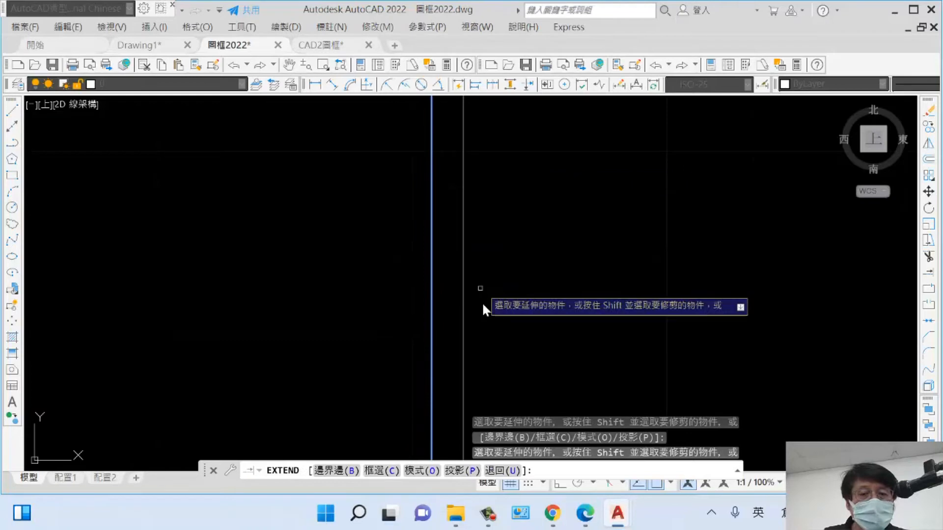
middle_click_drag(477, 306, 457, 144)
scroll(435, 279, "up", 4)
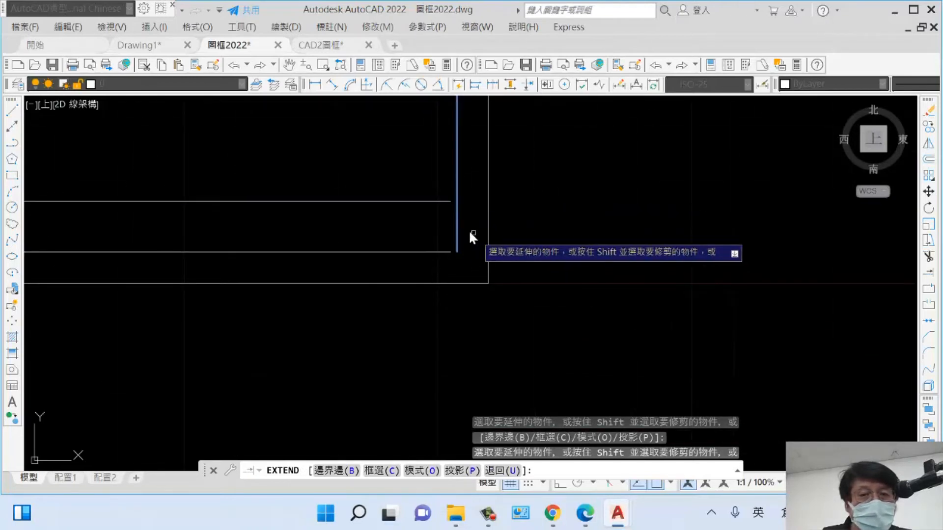
left_click(437, 202)
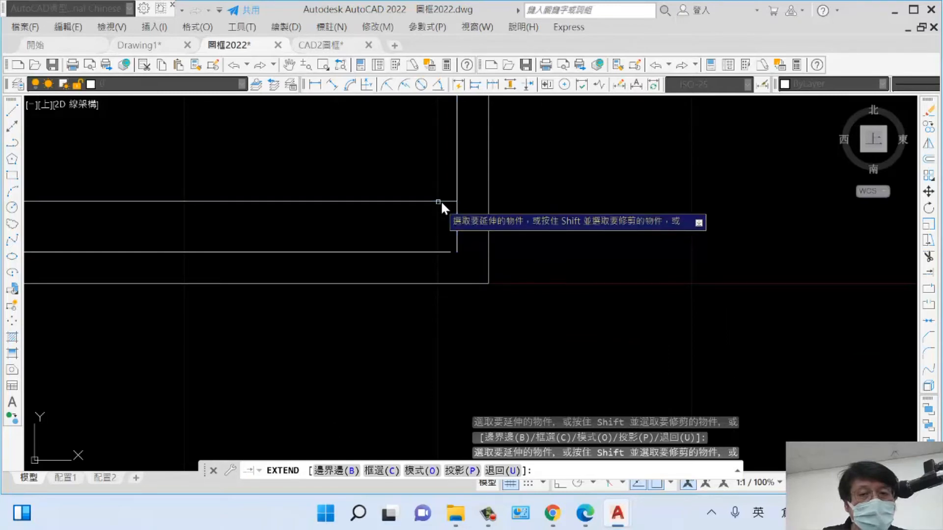
left_click(437, 250)
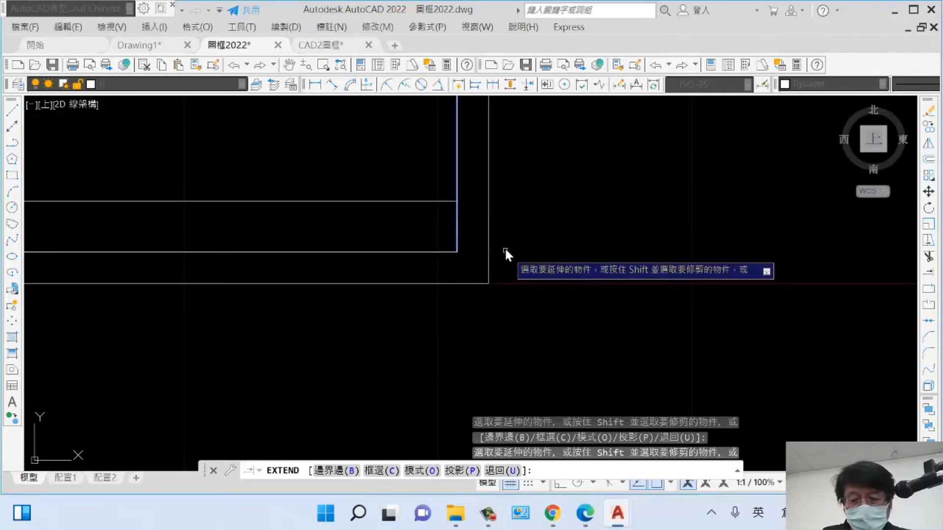
key("Return")
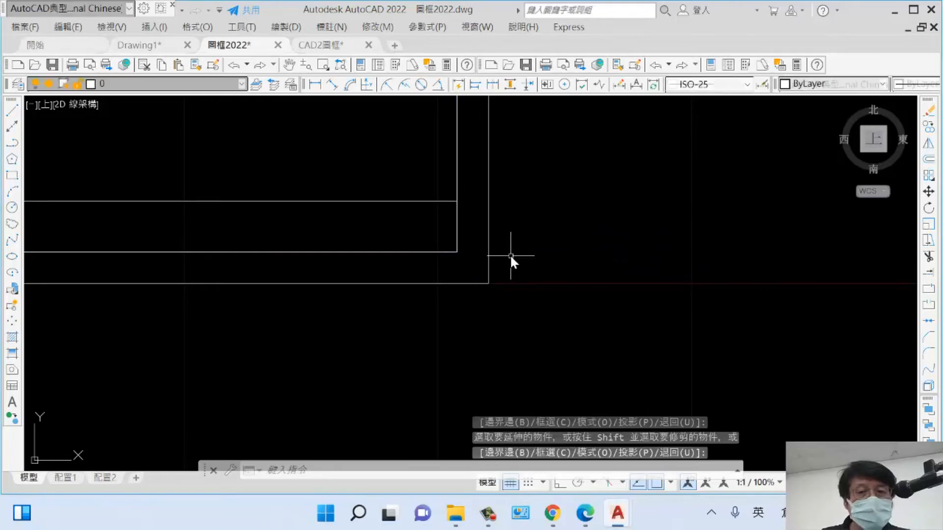
- Trim the left ends of the title block's upper line and the bottom line that overhang the inner frame's left vertical line
scroll(464, 214, "up", 8)
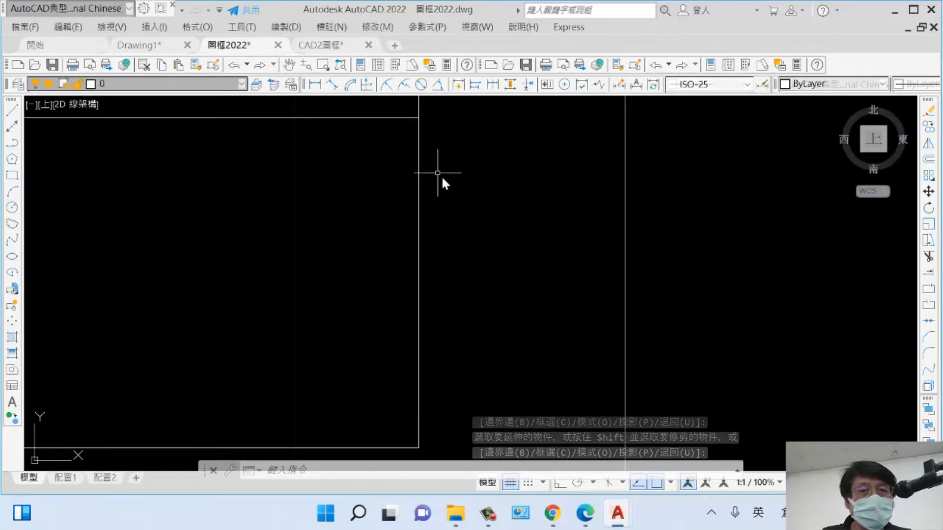
scroll(449, 181, "down", 3)
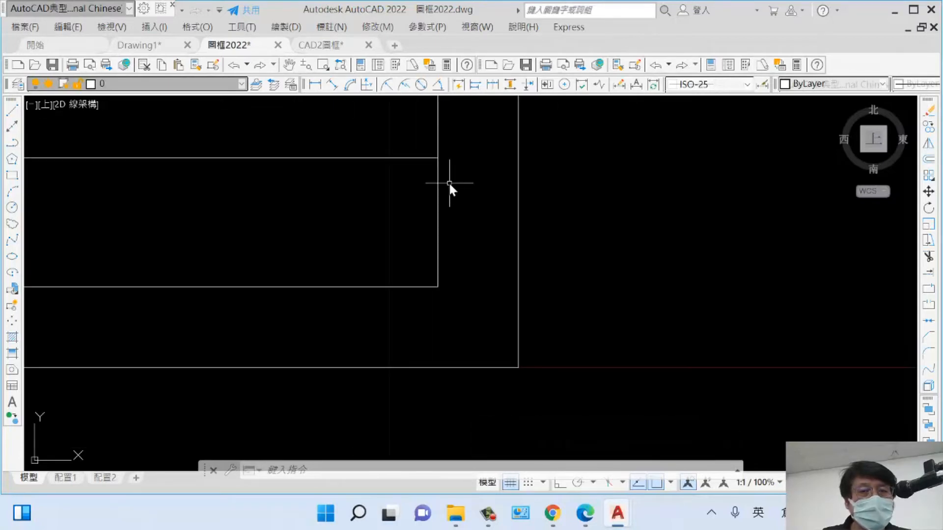
scroll(273, 211, "down", 3)
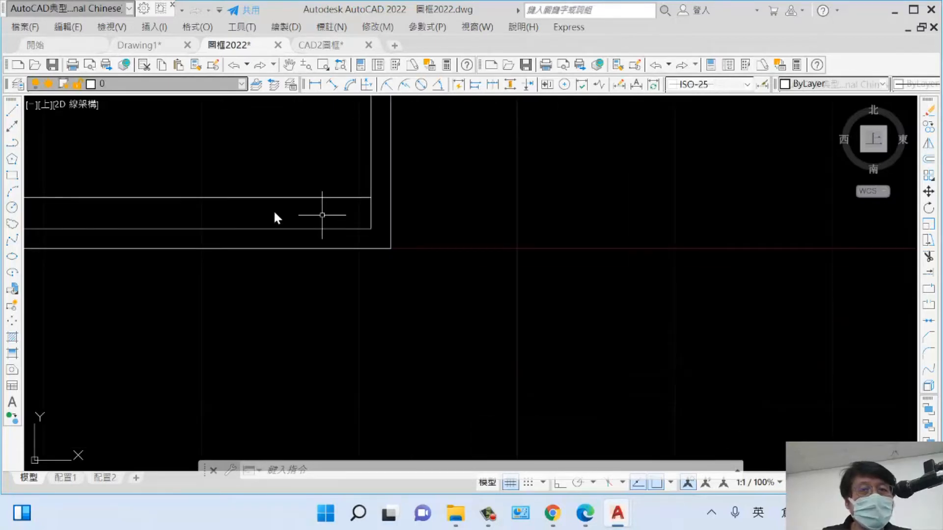
middle_click_drag(274, 210, 701, 275)
scroll(374, 274, "up", 6)
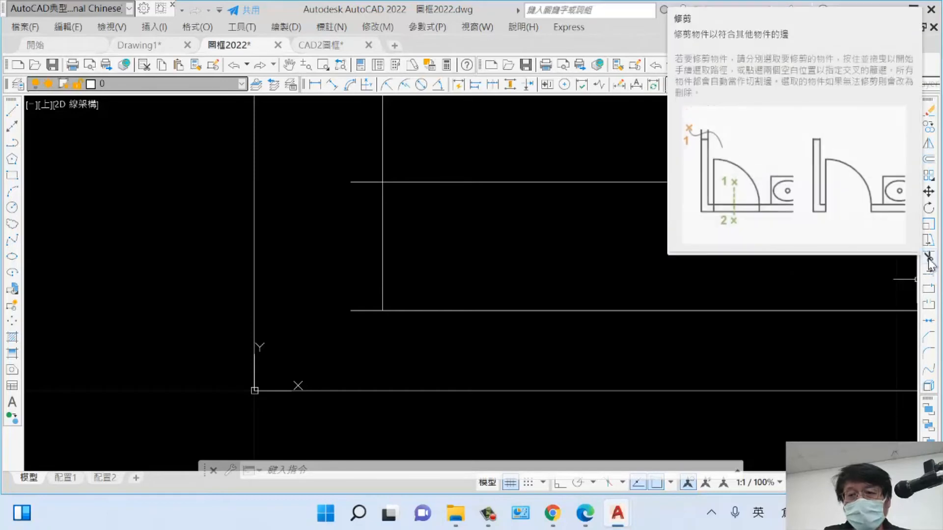
scroll(365, 308, "down", 4)
type("TR")
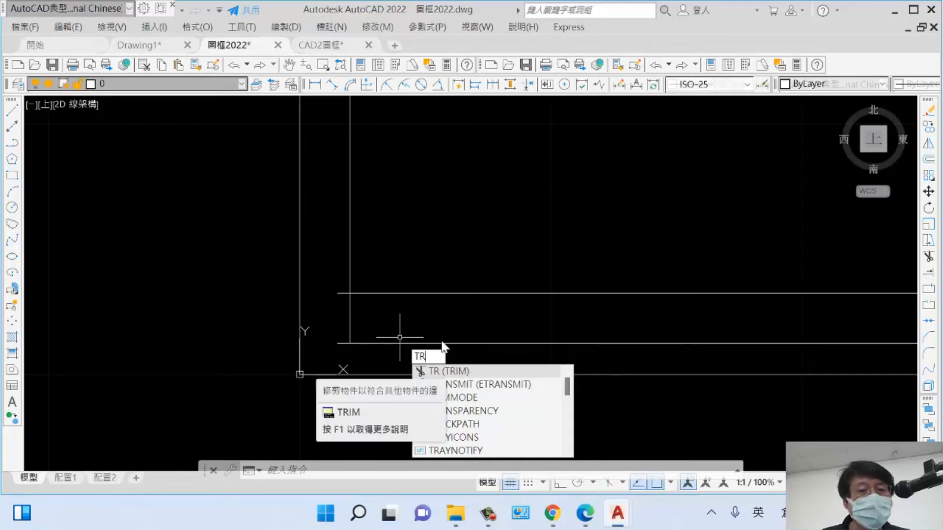
key("Return")
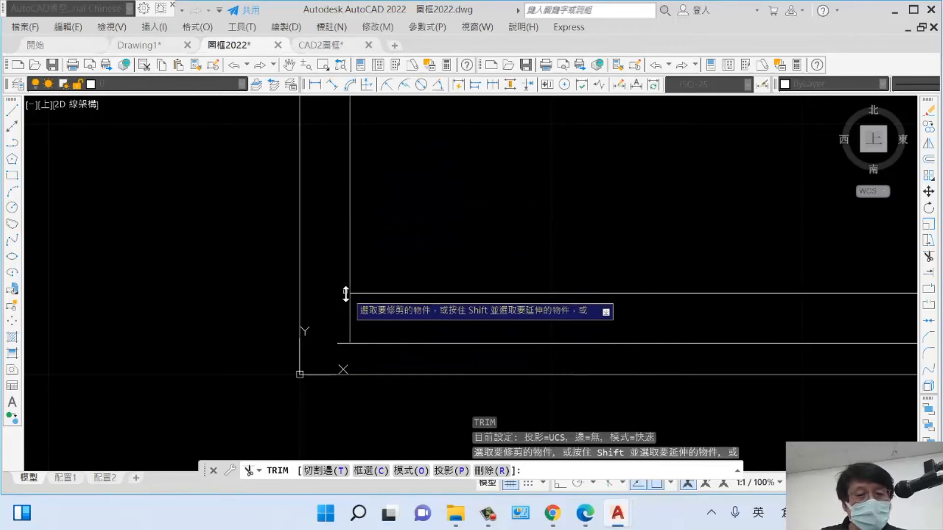
left_click(344, 343)
scroll(344, 343, "down", 4)
scroll(399, 204, "up", 5)
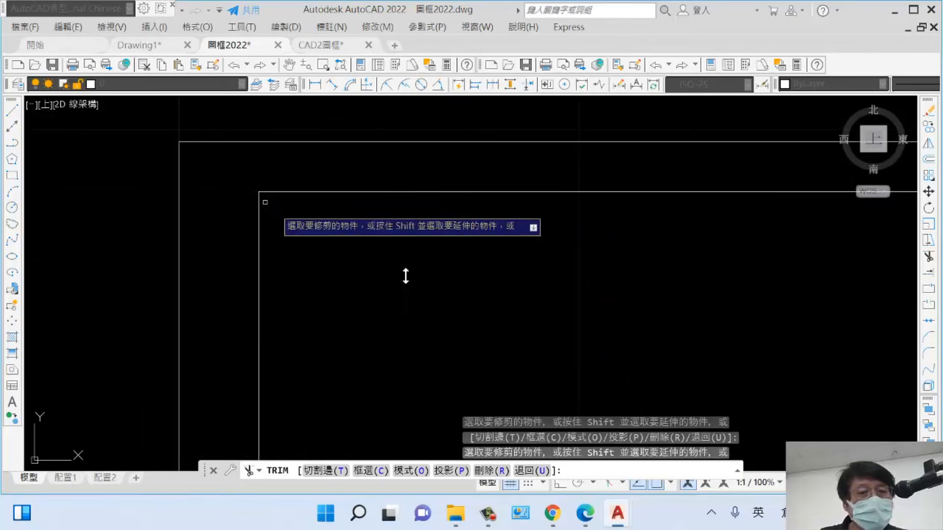
key("Return")
- Check the bottom and top margin dimensions of the frame in the CAD2圖框 reference drawing
scroll(404, 273, "down", 2)
scroll(404, 273, "down", 3)
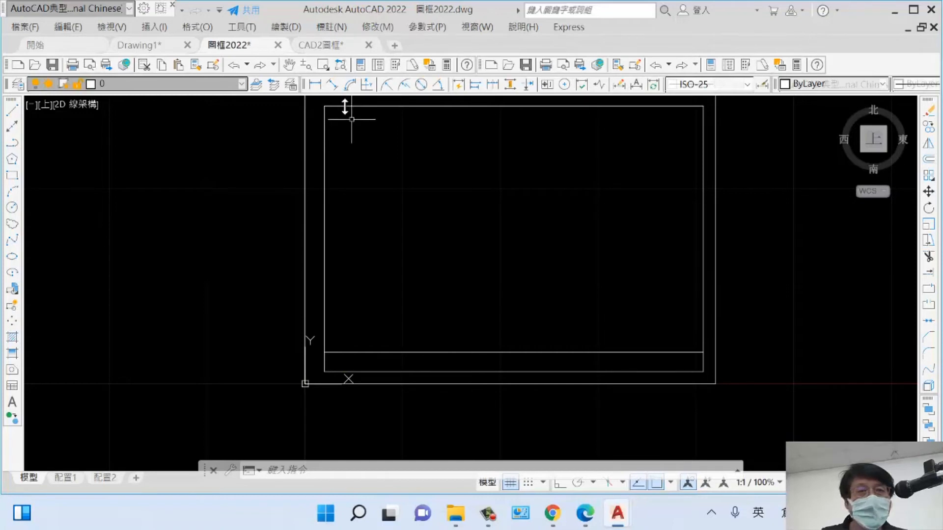
left_click(321, 44)
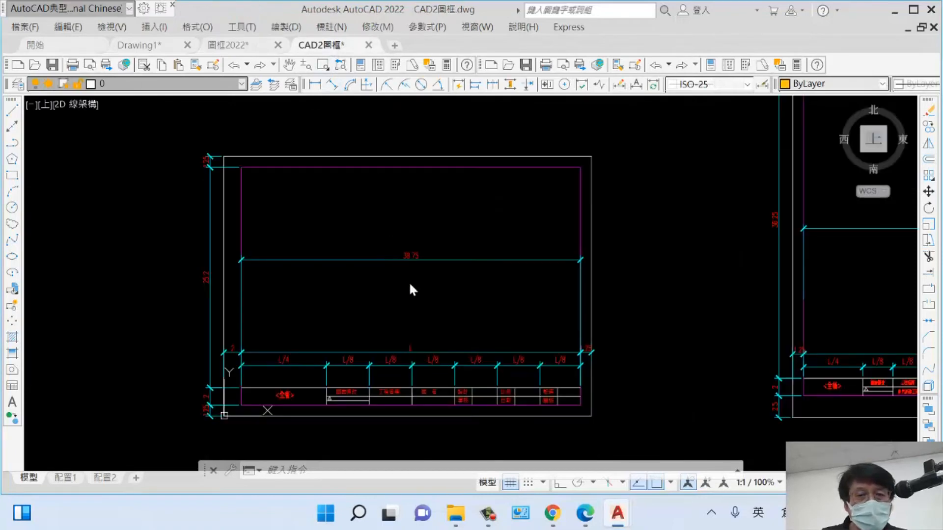
middle_click_drag(374, 379, 381, 282)
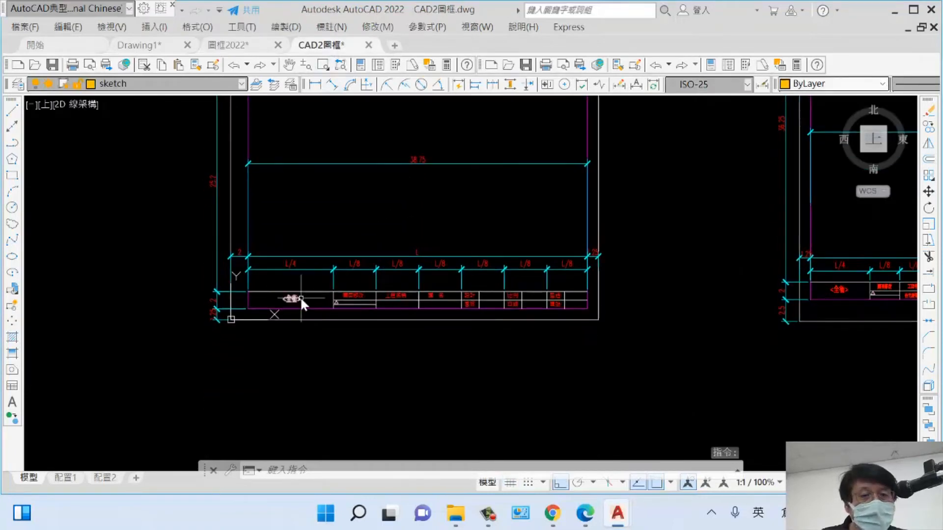
scroll(300, 297, "up", 2)
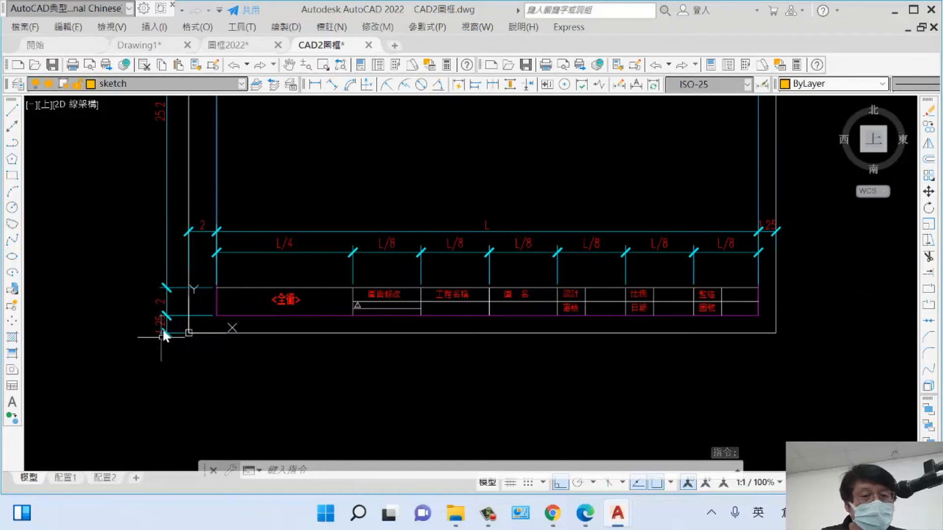
scroll(238, 206, "down", 3)
scroll(208, 281, "up", 5)
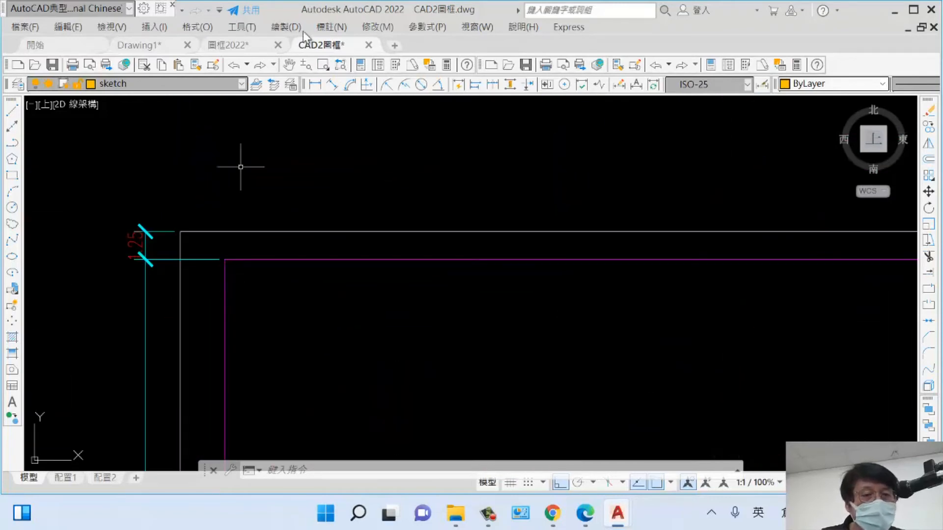
- Return to 圖框2022 and measure with DIST from the outer frame's upper-left corner to the inner frame's upper-left corner
left_click(243, 46)
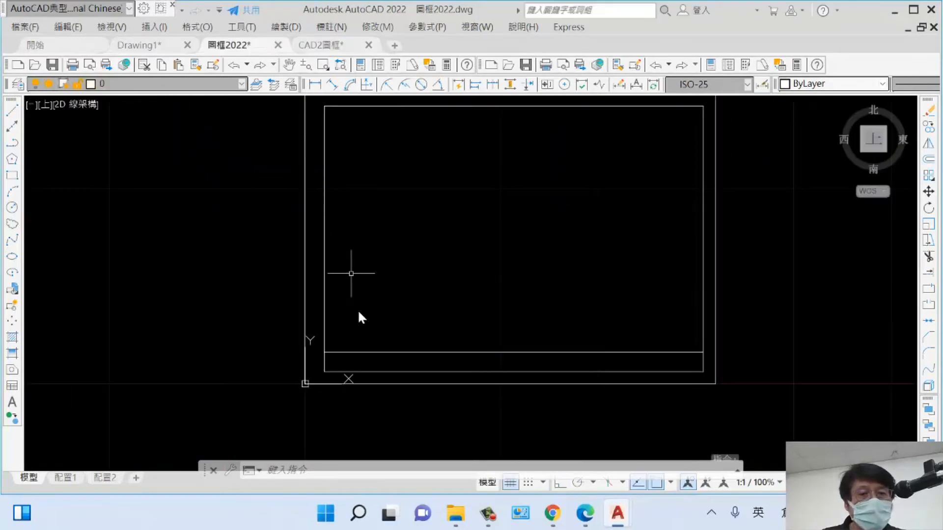
type("di")
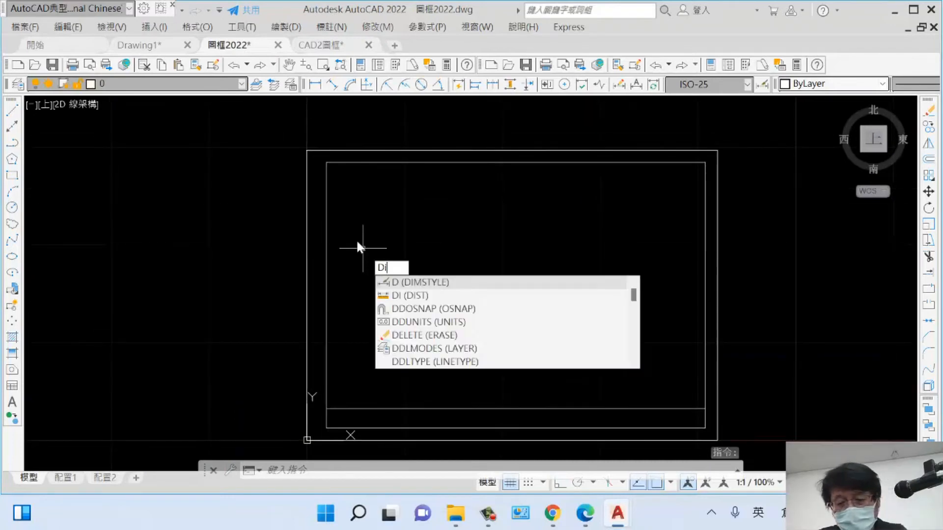
key("Return")
left_click(308, 151)
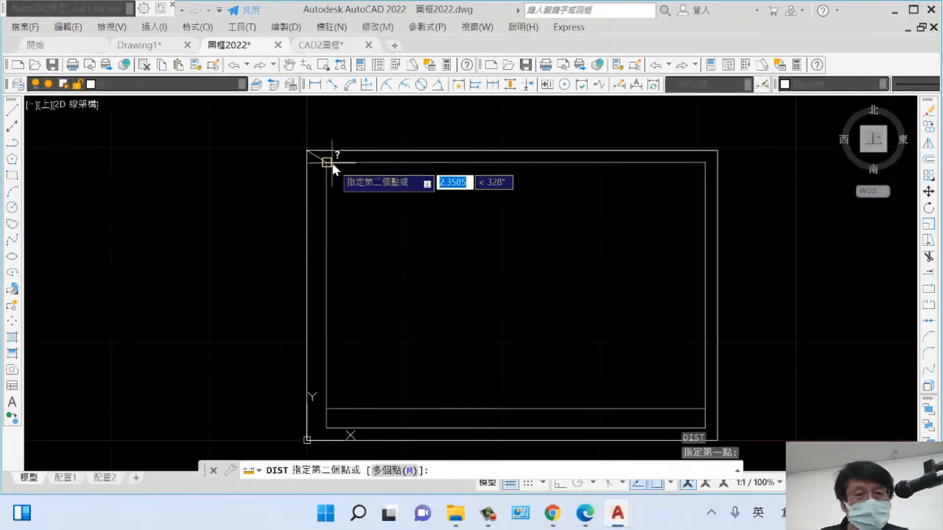
left_click(327, 162)
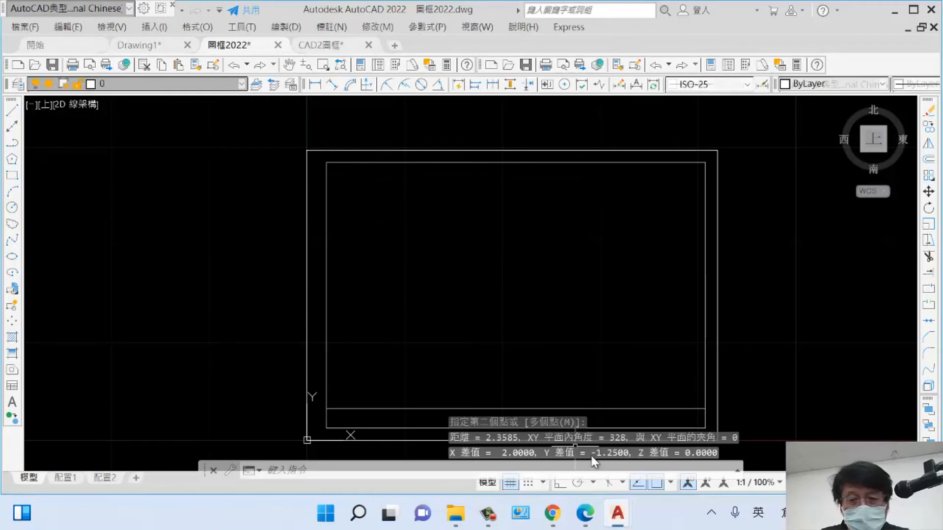
- Measure with DIST from the inner frame's lower-left corner to the outer frame's lower-left corner
middle_click_drag(537, 339, 497, 219)
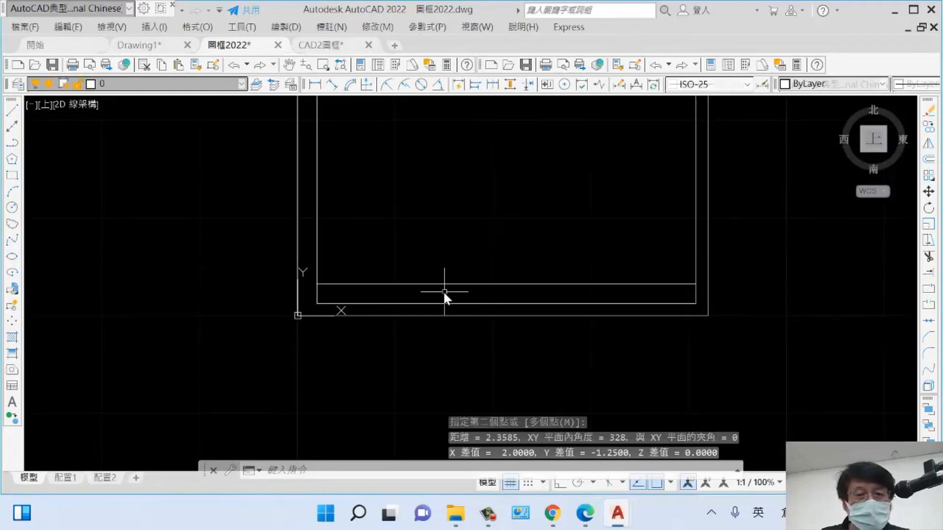
key("Return")
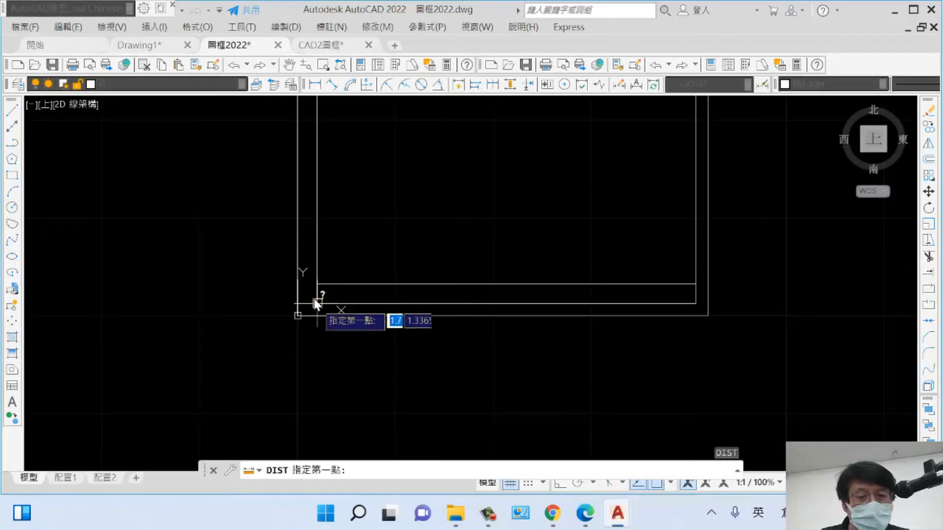
left_click(306, 314)
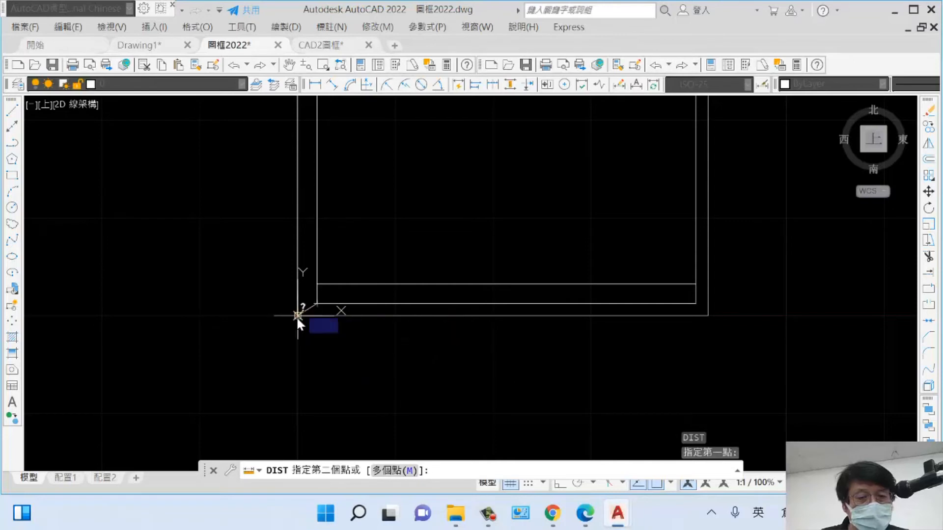
left_click(297, 316)
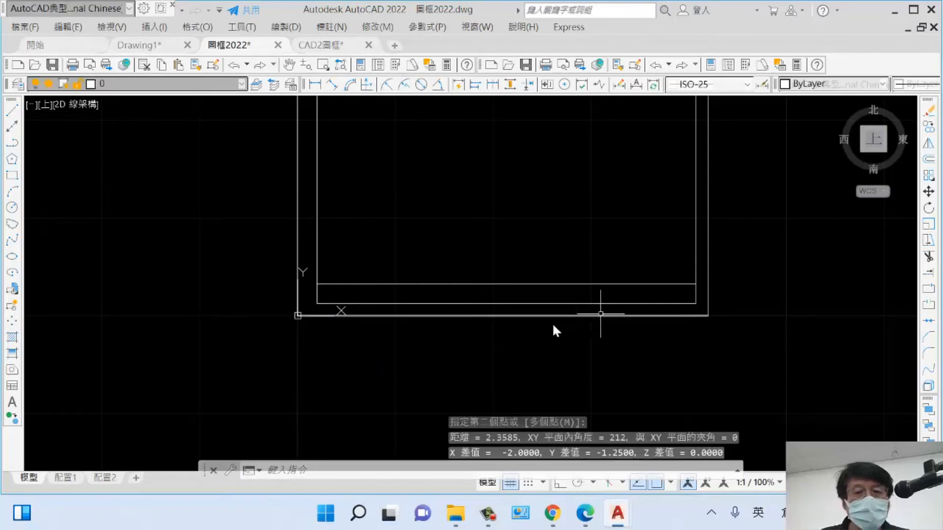
key("Escape")
- Examine the title block's L/4 and L/8 column divisions in the CAD2圖框 reference drawing
scroll(484, 314, "down", 3)
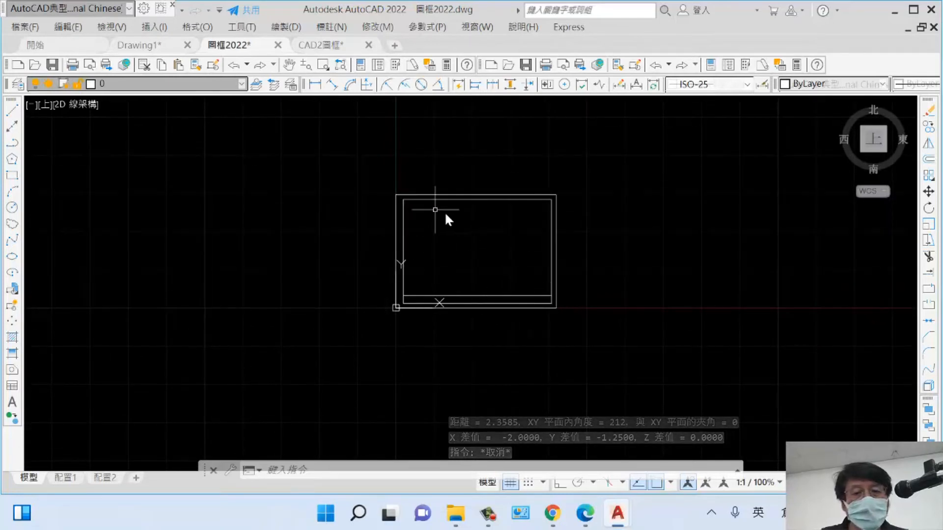
scroll(444, 213, "up", 2)
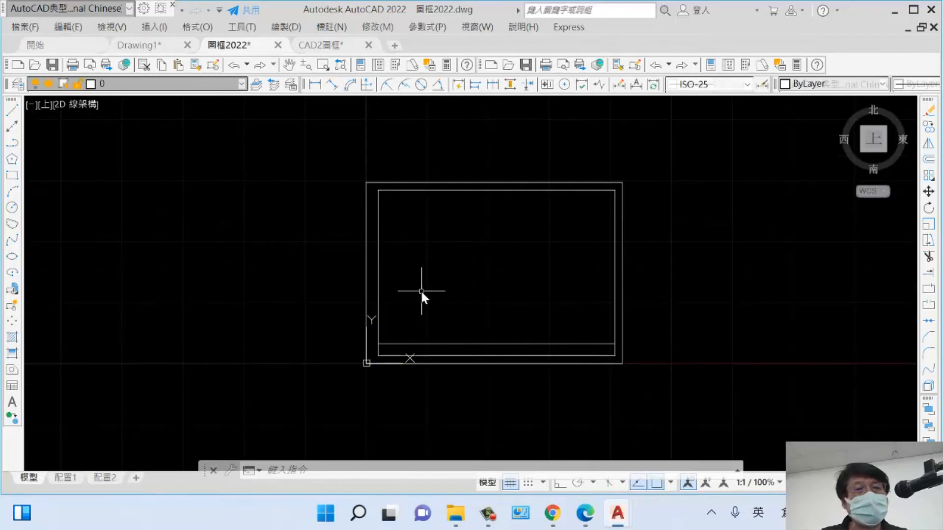
left_click(337, 47)
scroll(432, 262, "down", 3)
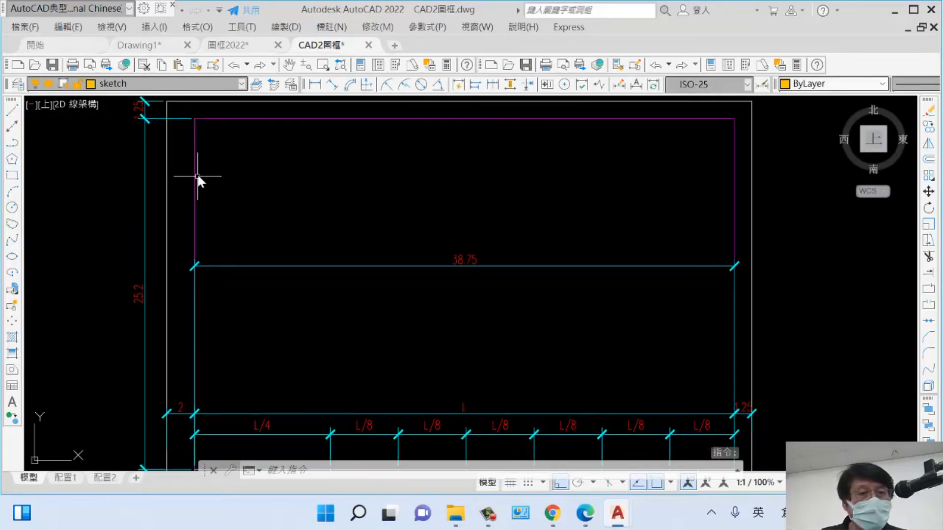
middle_click_drag(406, 292, 422, 188)
mouse_move(467, 305)
middle_mouse_down()
mouse_move(419, 242)
mouse_move(425, 209)
middle_mouse_up()
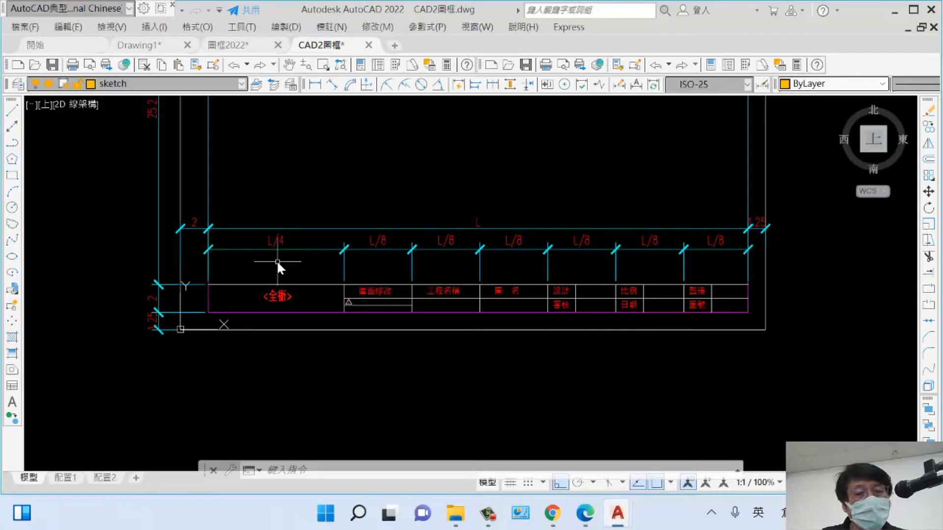
- Measure with DIST the width of the 設計 label cell along the title block's upper line
scroll(581, 297, "up", 2)
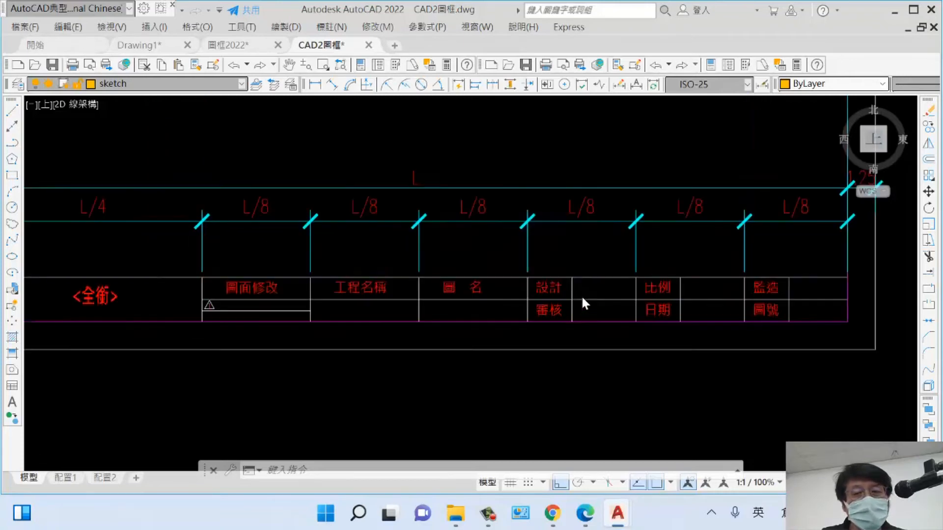
scroll(581, 298, "up", 1)
type("d")
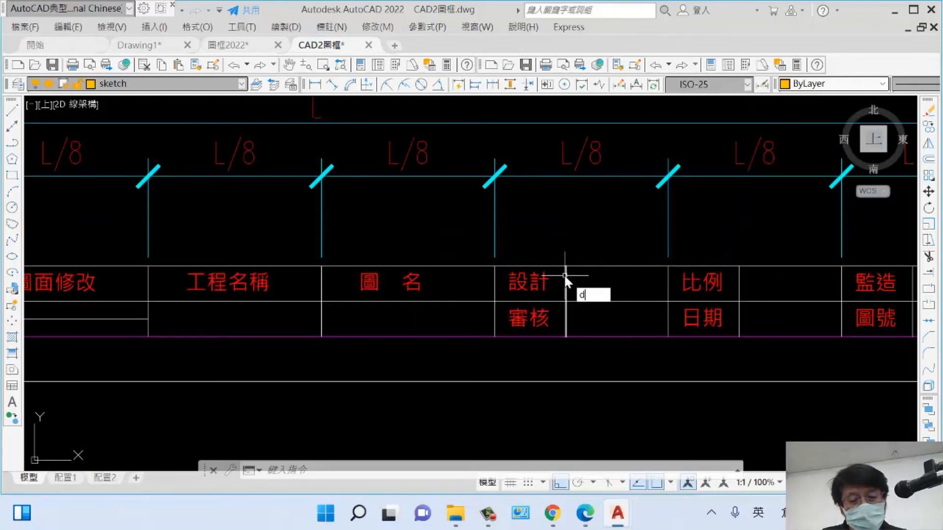
key("Return")
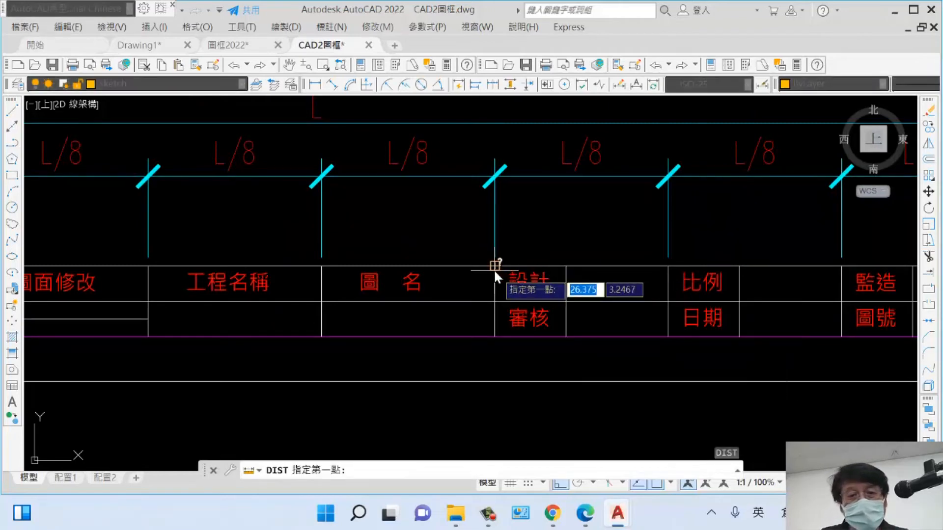
left_click(495, 268)
left_click(570, 268)
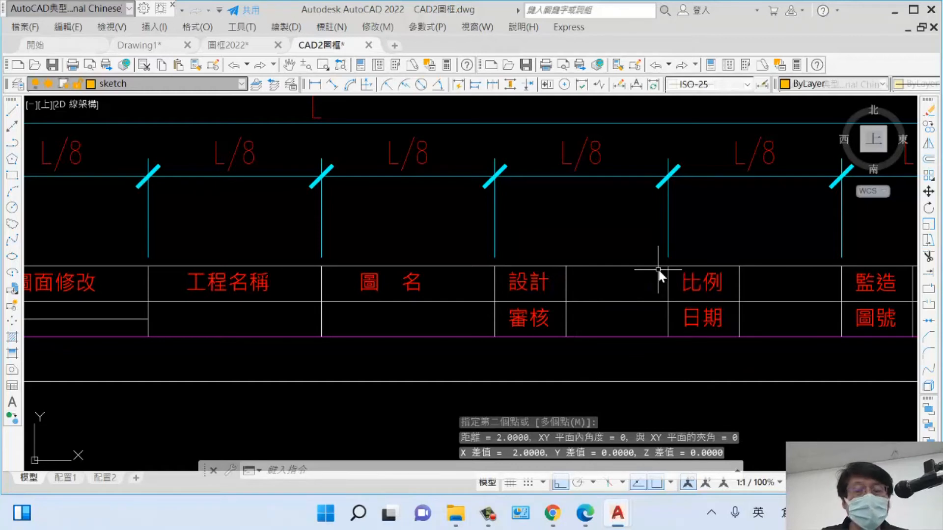
- Check the remaining title block columns and the inner frame's overall length dimension in the reference drawing
middle_click_drag(674, 302, 501, 295)
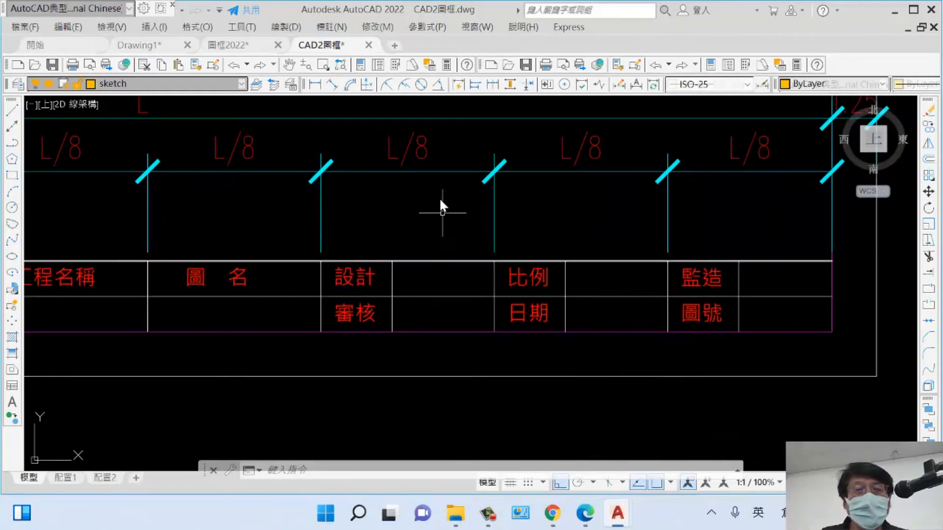
scroll(442, 213, "down", 4)
mouse_move(424, 190)
middle_mouse_down()
mouse_move(449, 253)
mouse_move(523, 315)
middle_mouse_up()
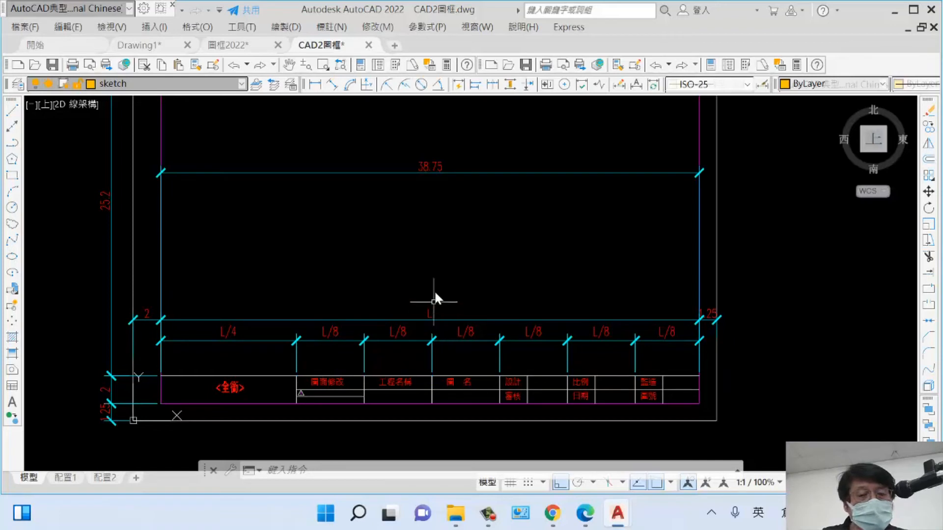
middle_click_drag(435, 296, 445, 193)
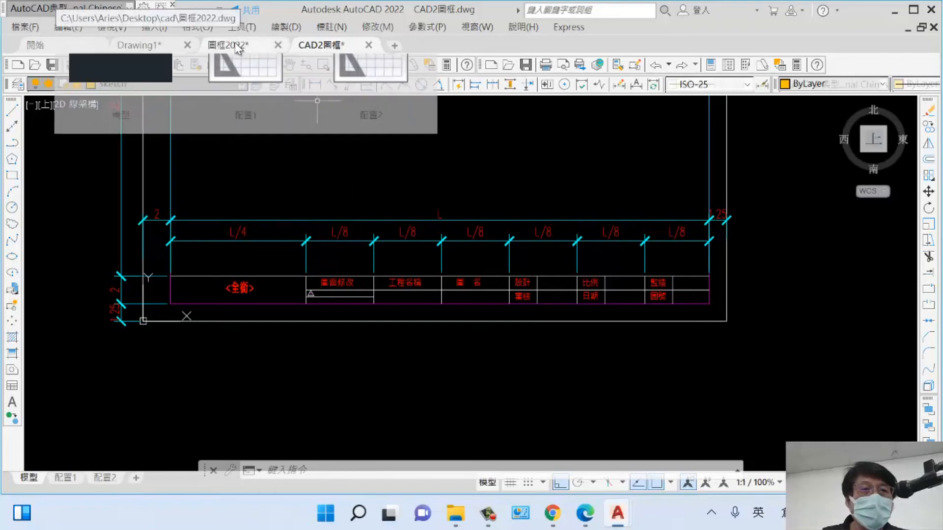
- Return to 圖框2022 and measure with DIST from the inner frame's lower-left corner to its upper-right corner
left_click(236, 46)
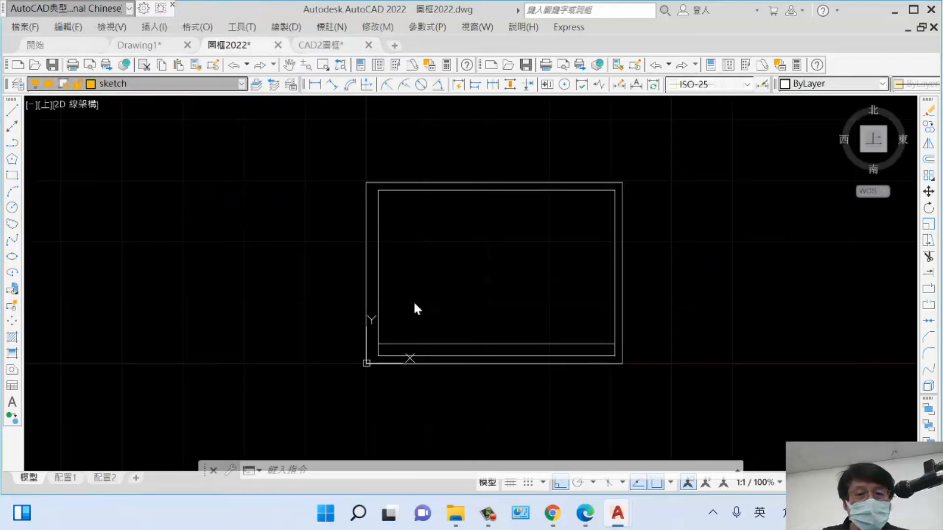
type("d")
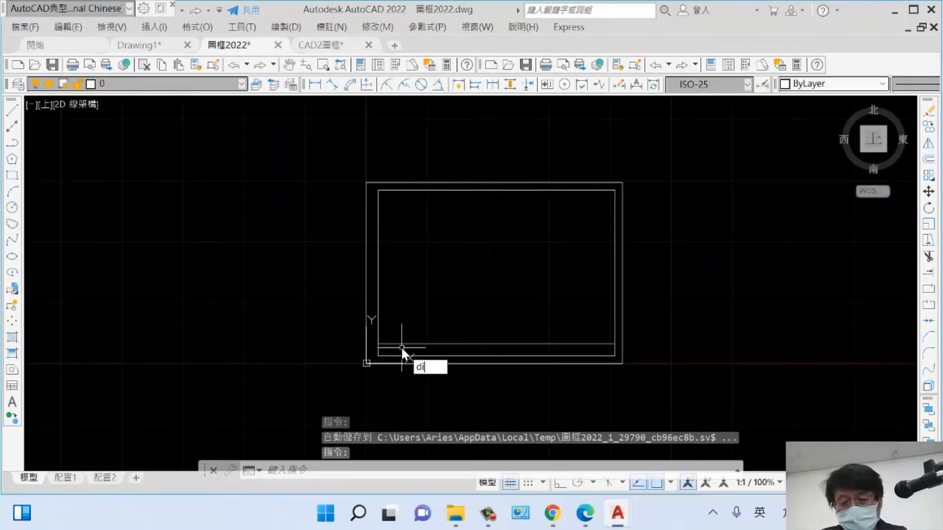
type("i")
key("Return")
left_click(379, 356)
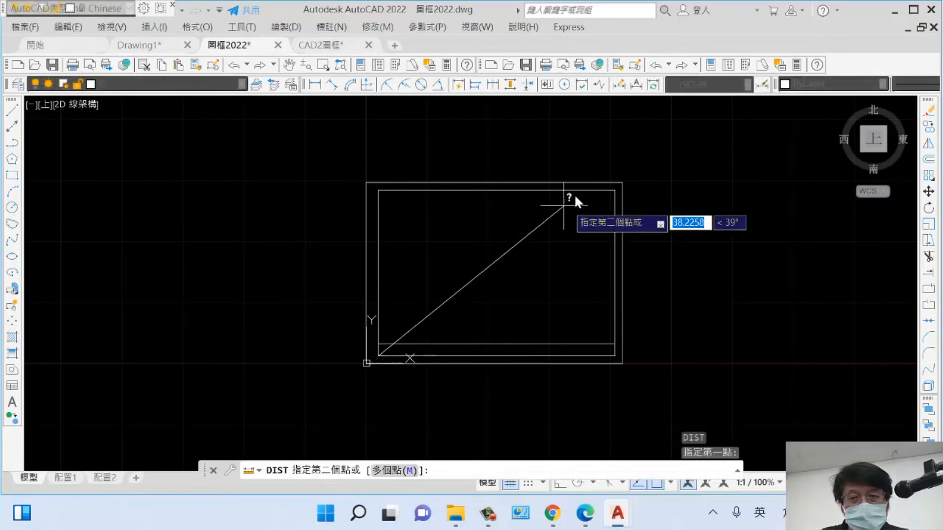
left_click(615, 191)
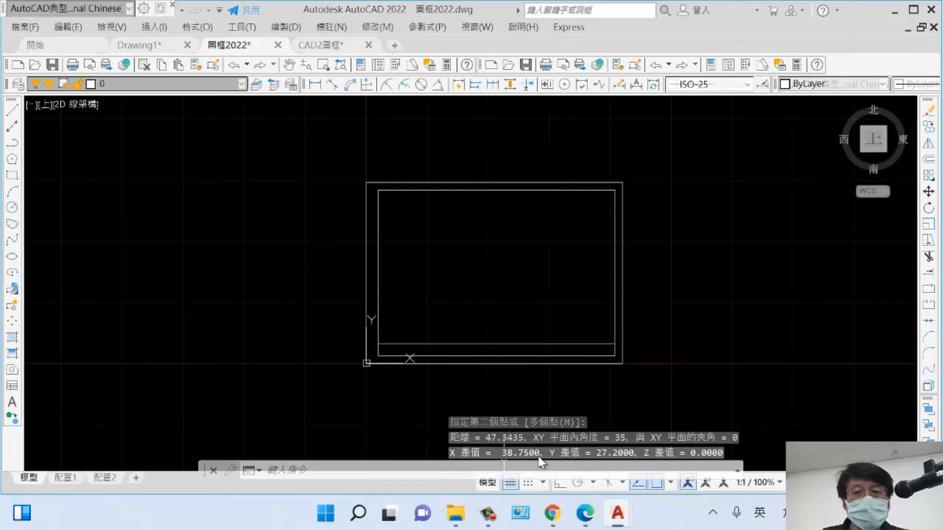
- Offset the inner frame's left vertical line inward by 38.75/4, computing the distance with the transparent 'CAL command
scroll(376, 276, "up", 4)
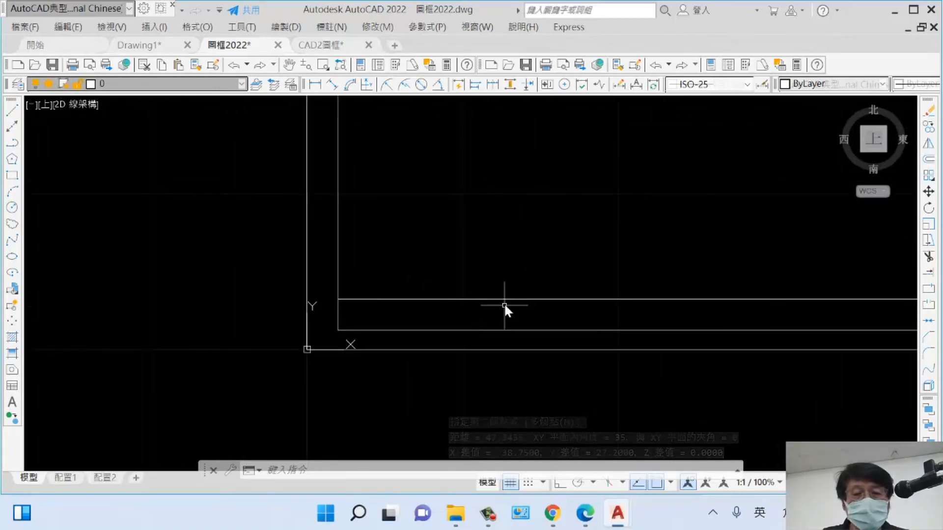
mouse_move(620, 516)
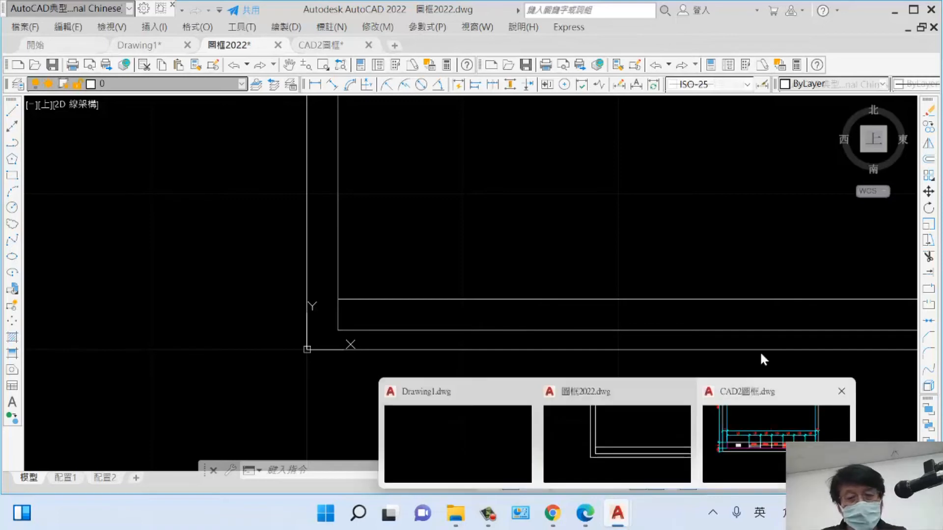
type("O")
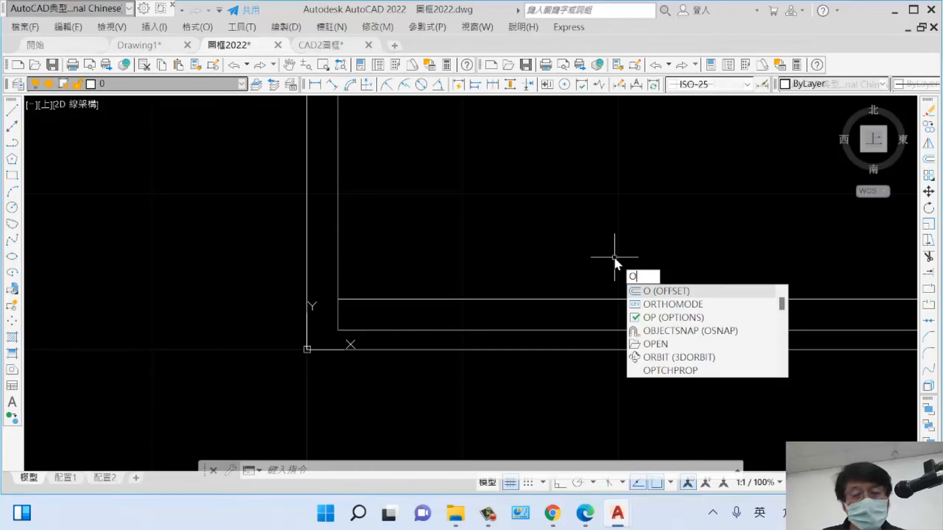
key("Return")
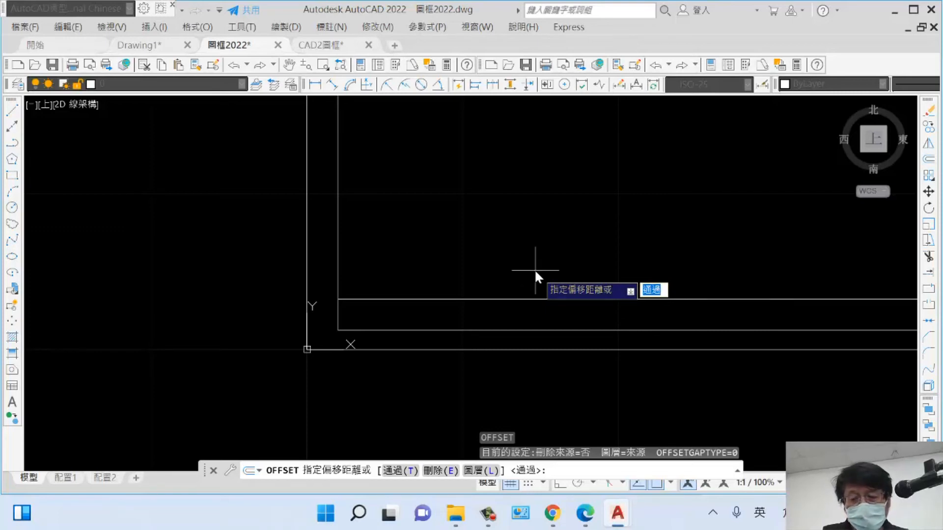
type("1")
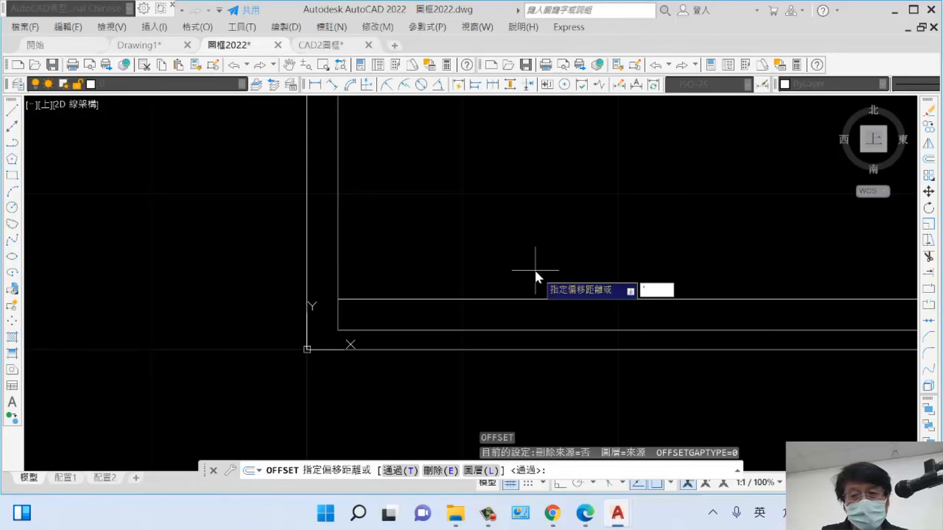
type("cal")
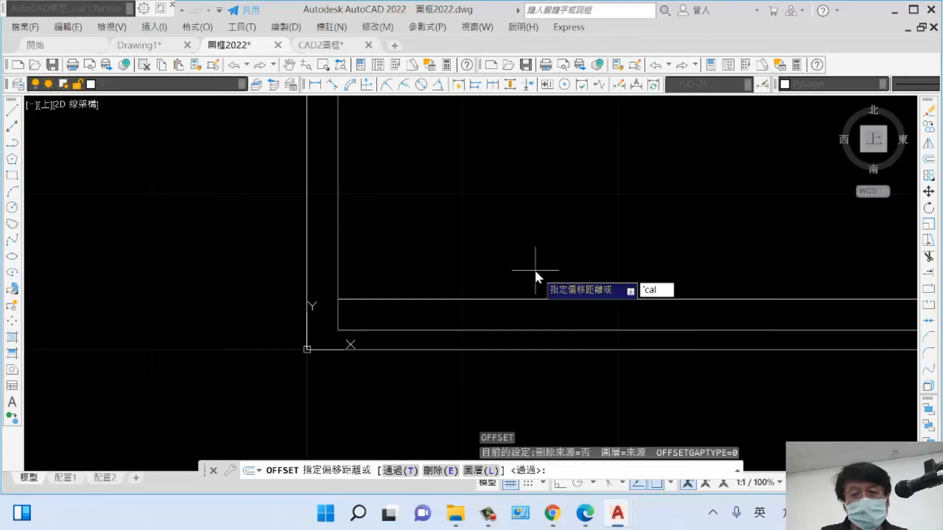
key("Return")
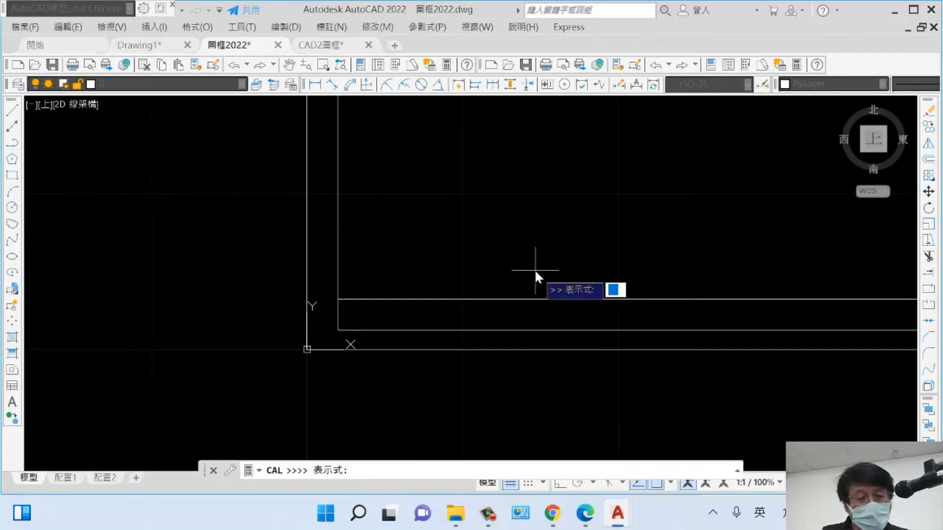
type("38.")
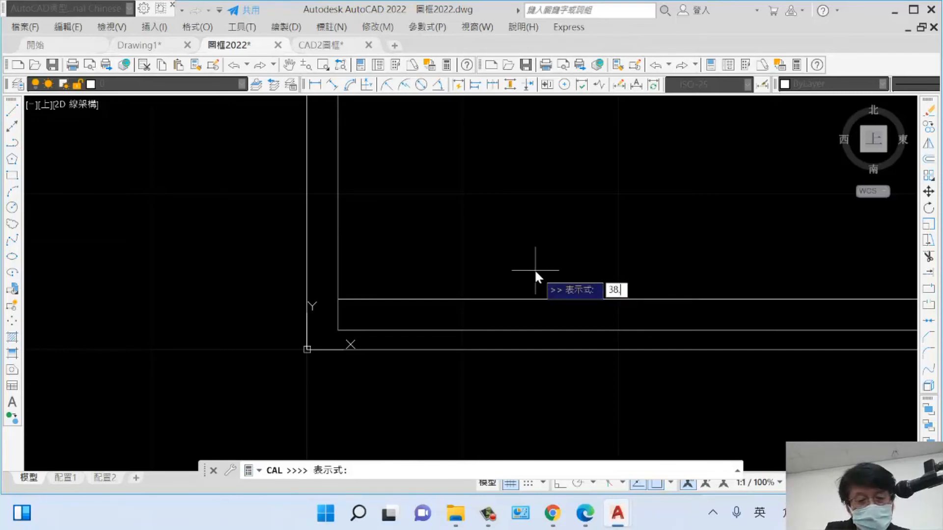
type("75/4")
key("Return")
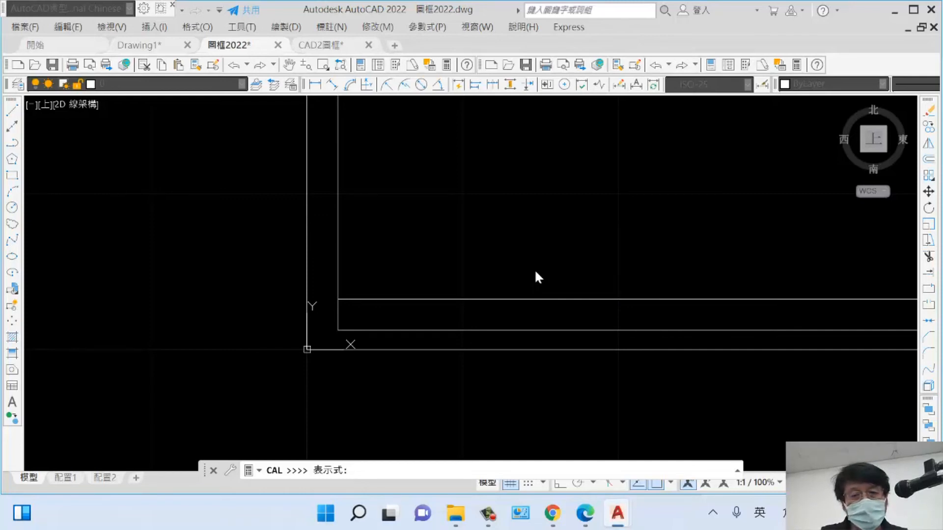
left_click(338, 213)
left_click(570, 226)
scroll(544, 311, "down", 3)
scroll(507, 327, "up", 3)
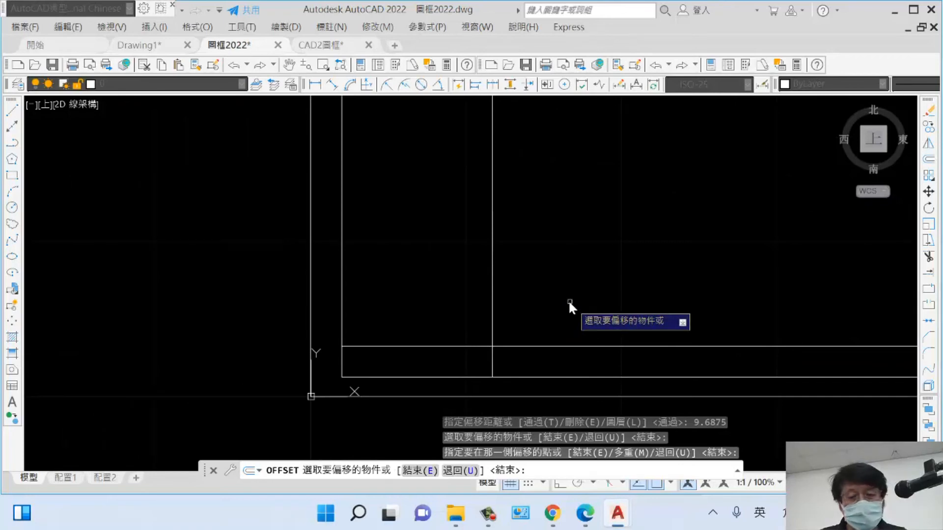
key("Return")
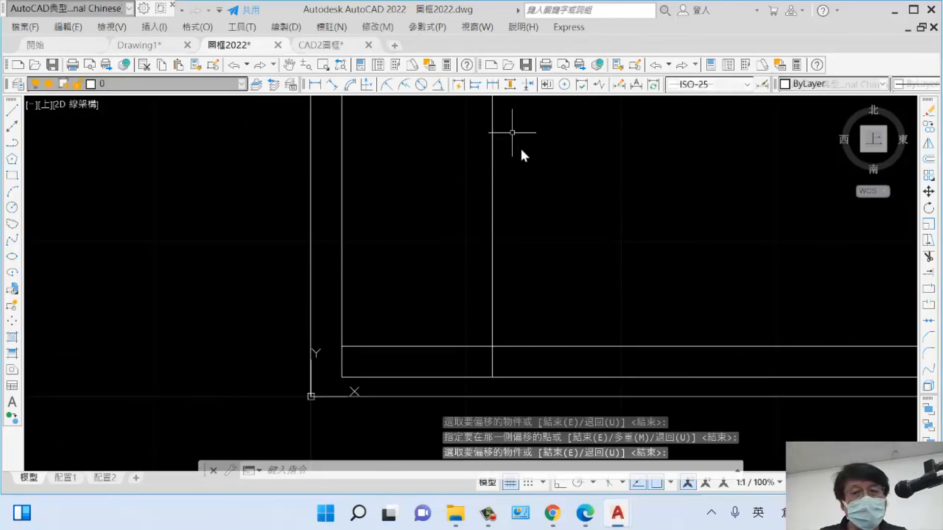
- Trim the part of the offset vertical line that extends above the title block's upper line
type("tr")
key("Return")
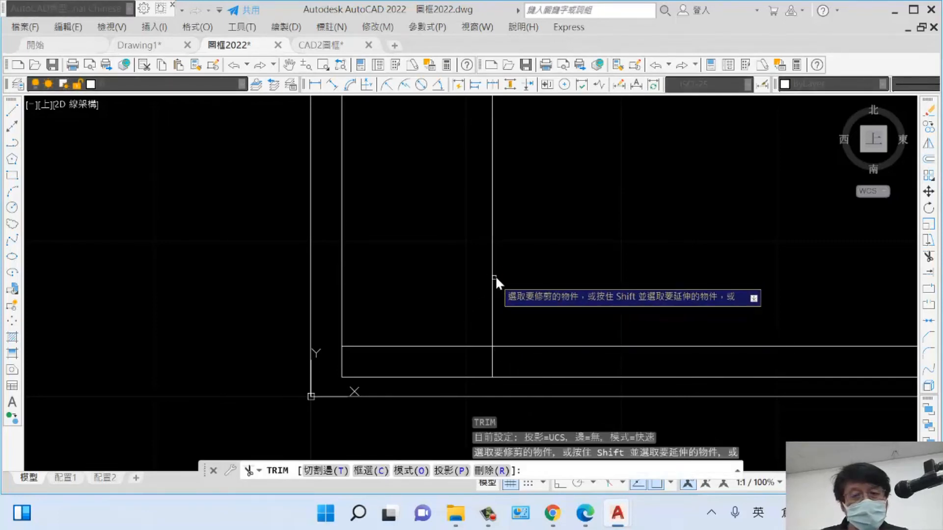
left_click(612, 304)
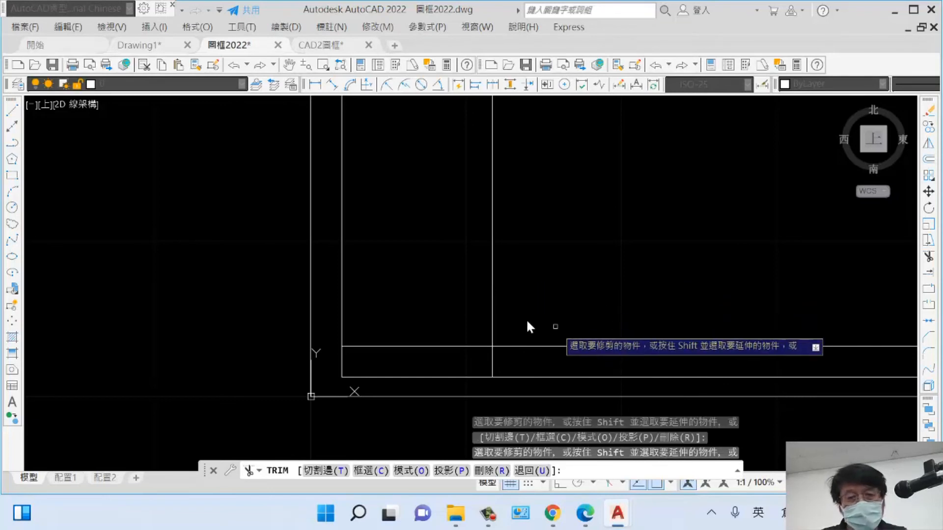
left_click(493, 284)
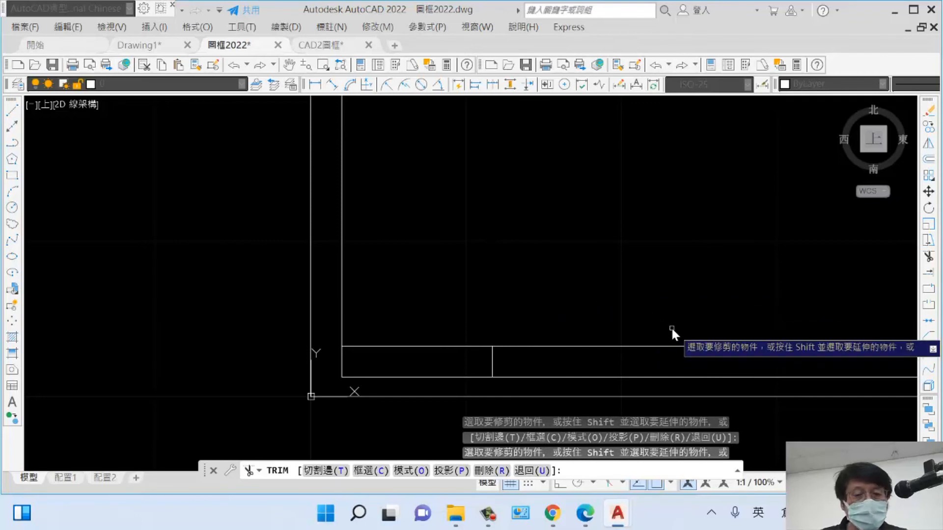
key("Return")
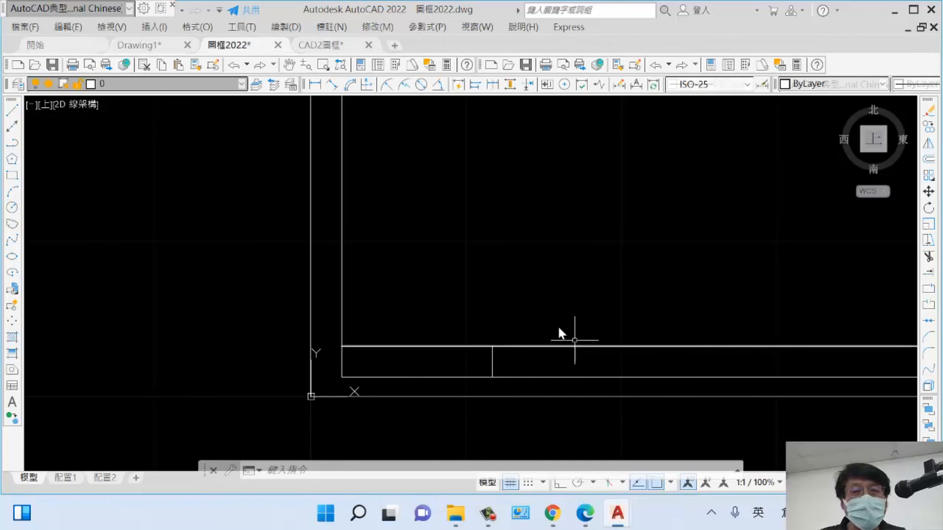
- Check the L/8 column spacing in the CAD2圖框 reference and return to 圖框2022
scroll(559, 330, "down", 2)
left_click(320, 43)
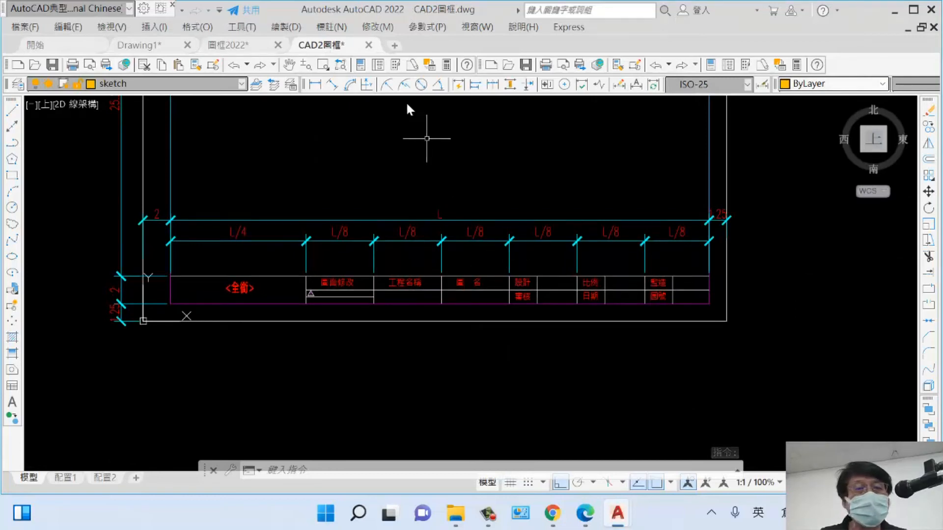
left_click(230, 44)
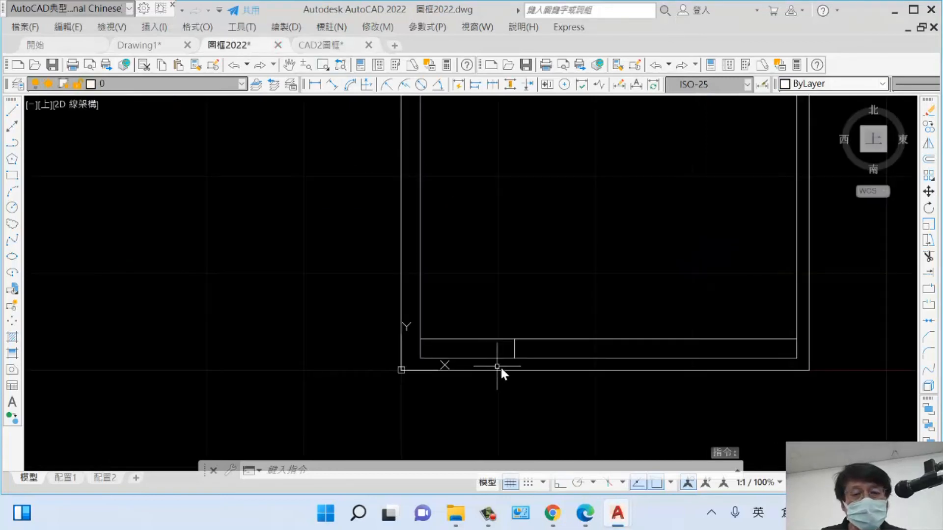
- Offset the L/4 divider to its right by 38.75/8, computing the distance with the transparent 'CAL command
middle_click_drag(529, 369, 431, 382)
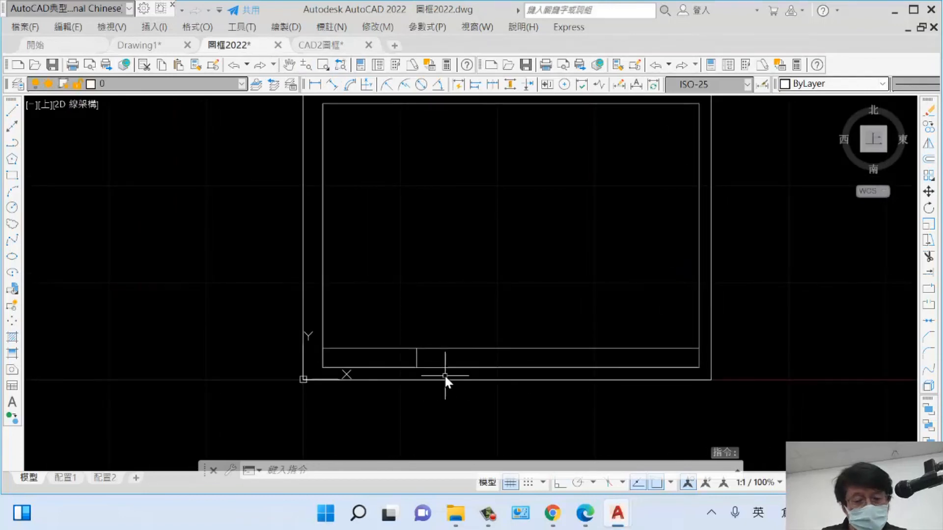
type("O")
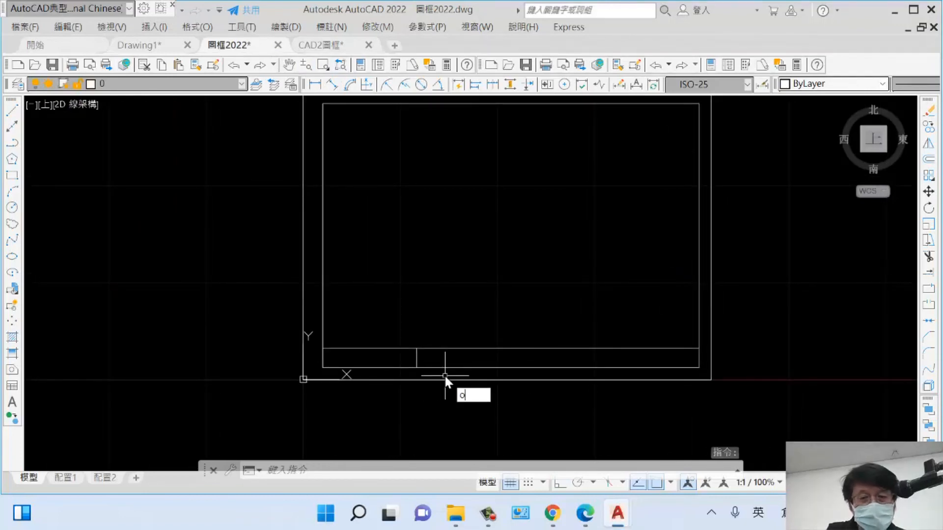
key("Return")
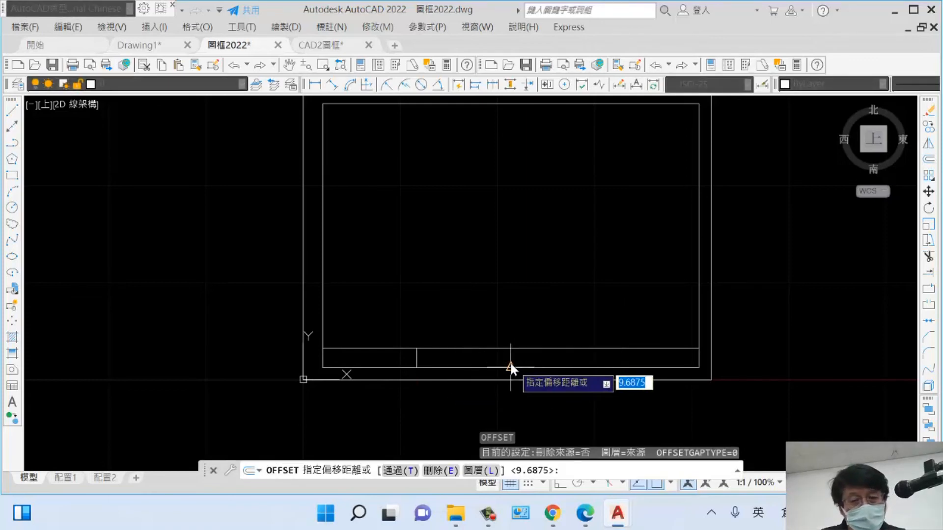
type("1")
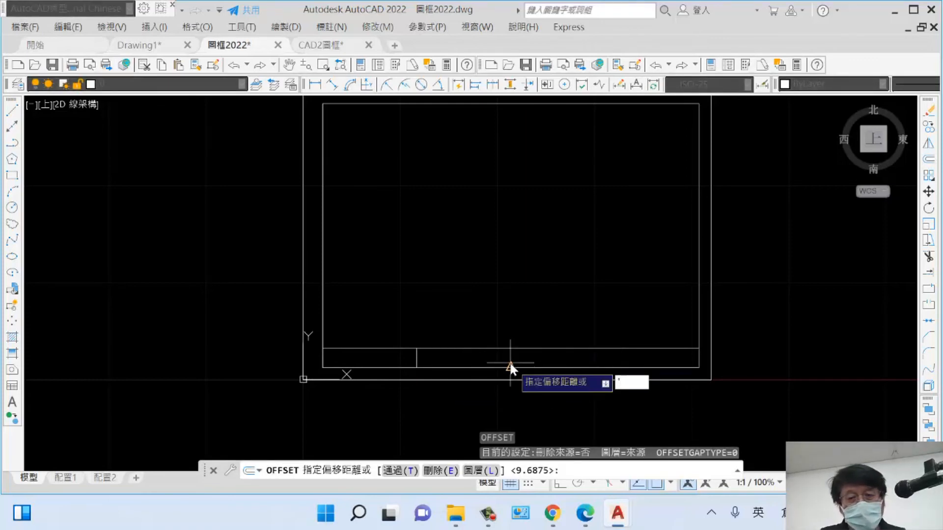
type("cal")
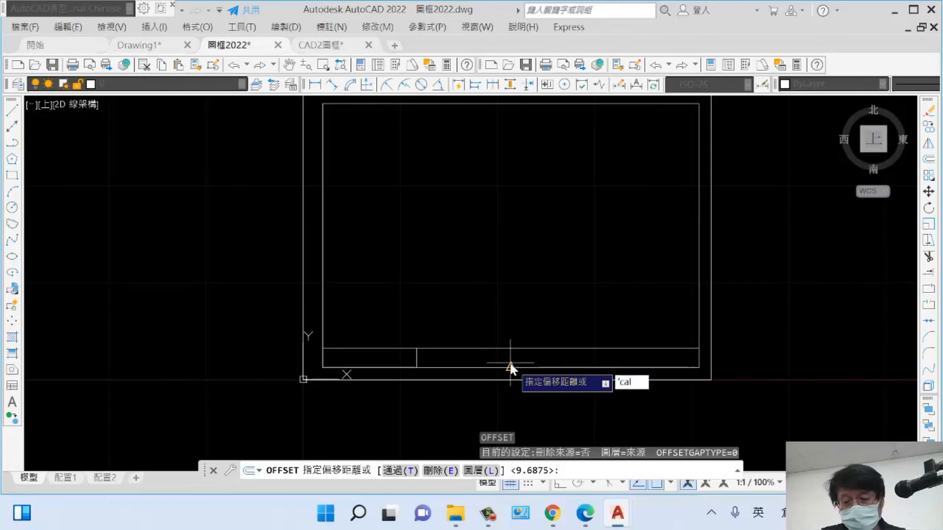
key("Return")
type("38.75/8")
key("Return")
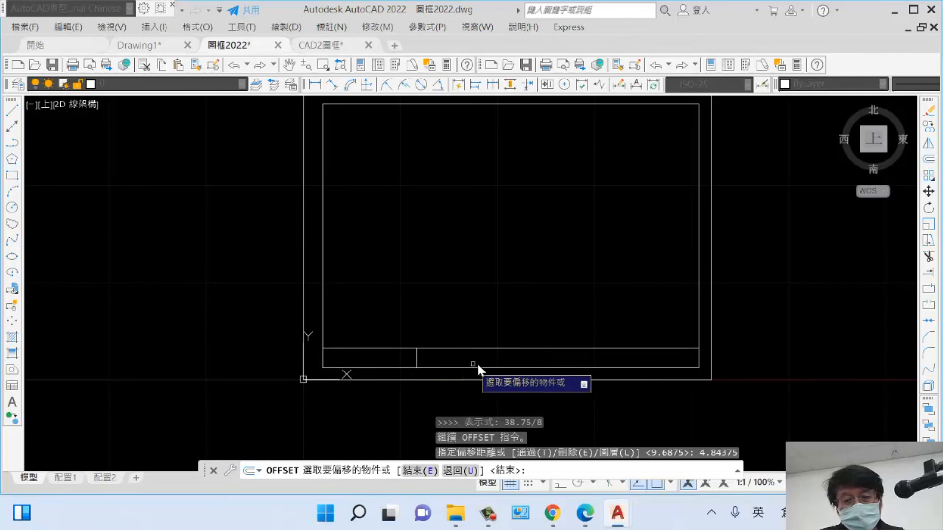
left_click(417, 358)
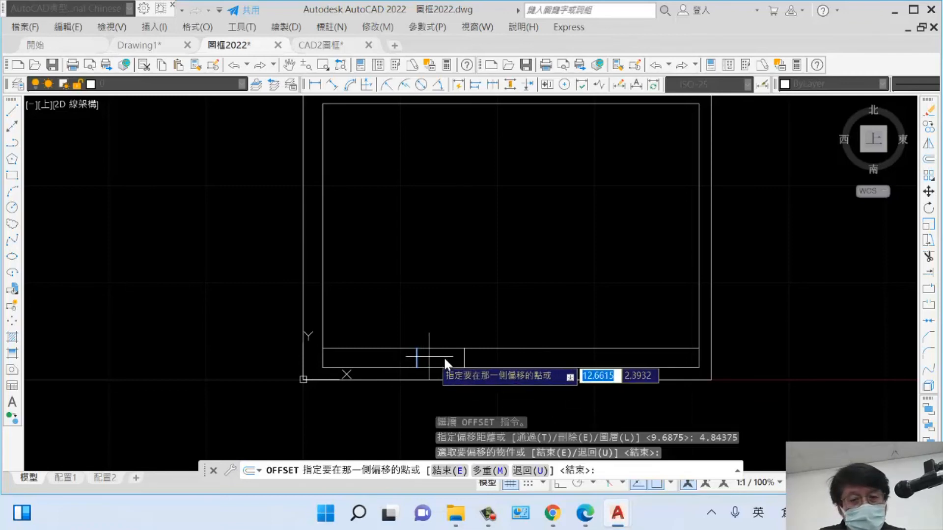
left_click(487, 358)
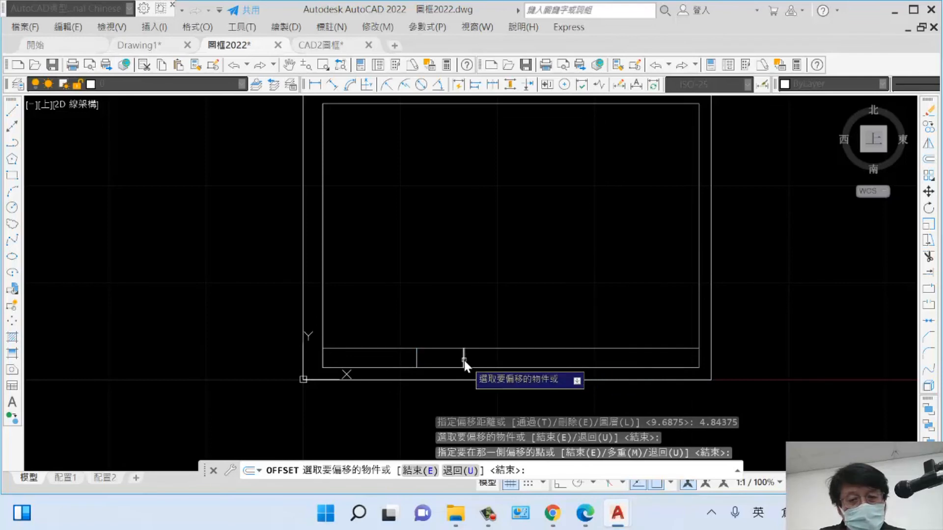
- Offset each newest divider rightward by the same L/8 distance, adding four more dividers across the title block, and end the Offset command
left_click(464, 360)
left_click(516, 360)
left_click(509, 358)
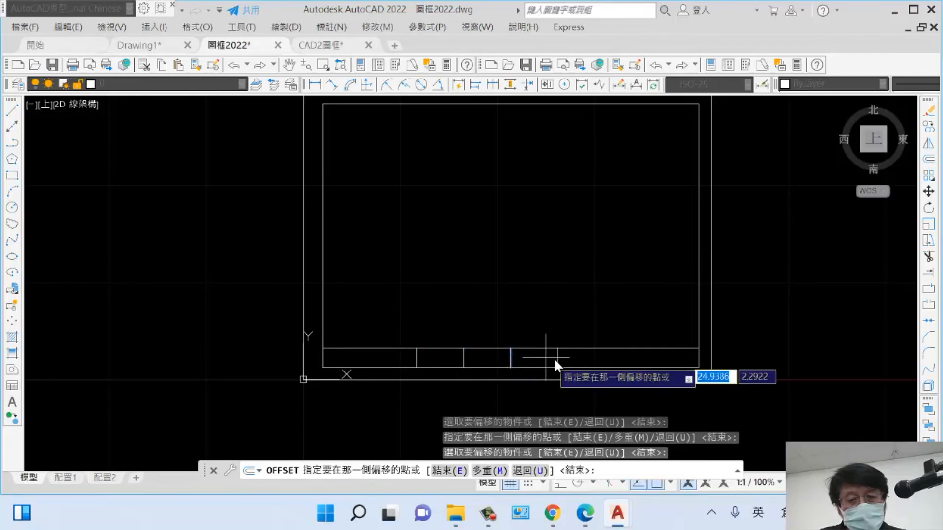
left_click(555, 357)
left_click(556, 355)
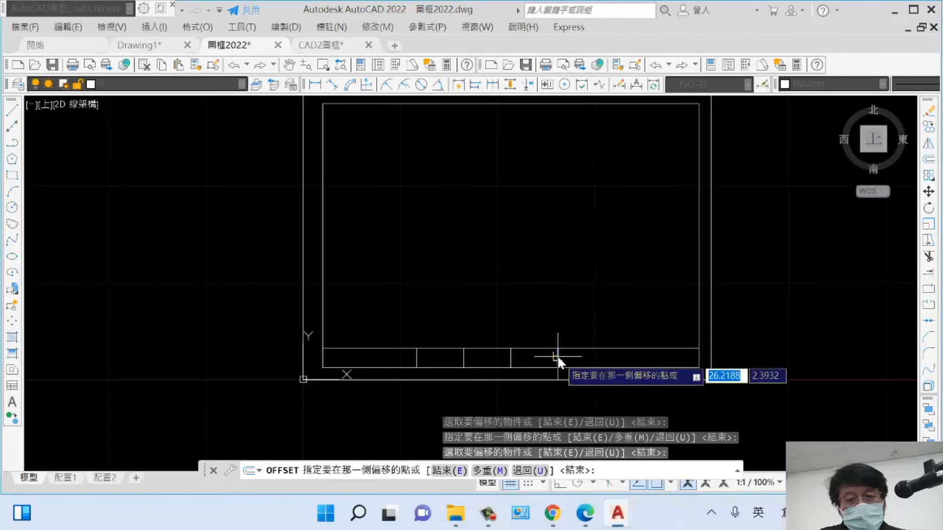
left_click(617, 360)
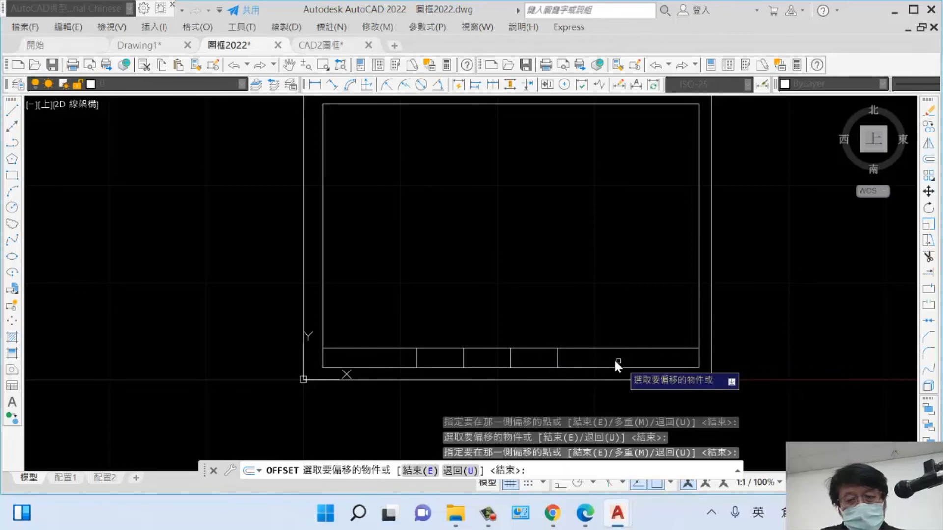
left_click(558, 358)
scroll(600, 360, "up", 4)
left_click(579, 358)
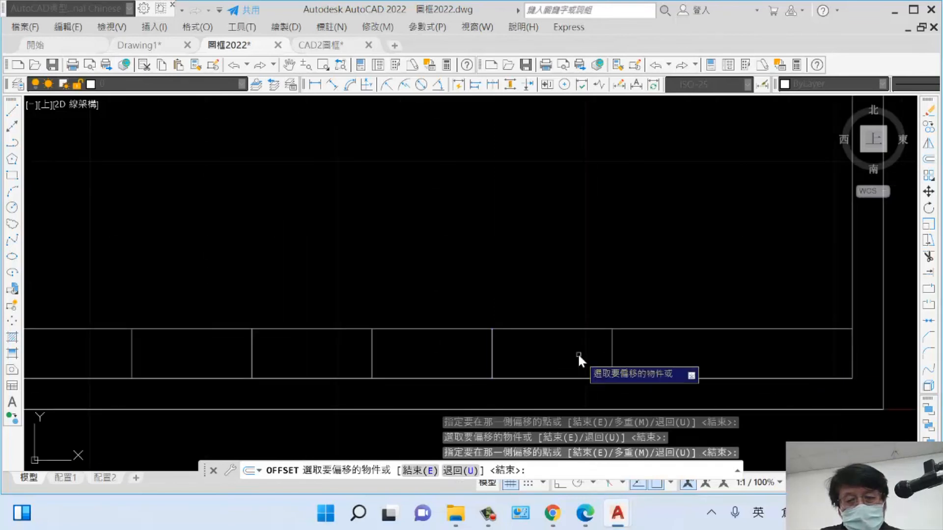
left_click(612, 352)
left_click(686, 353)
scroll(687, 352, "down", 4)
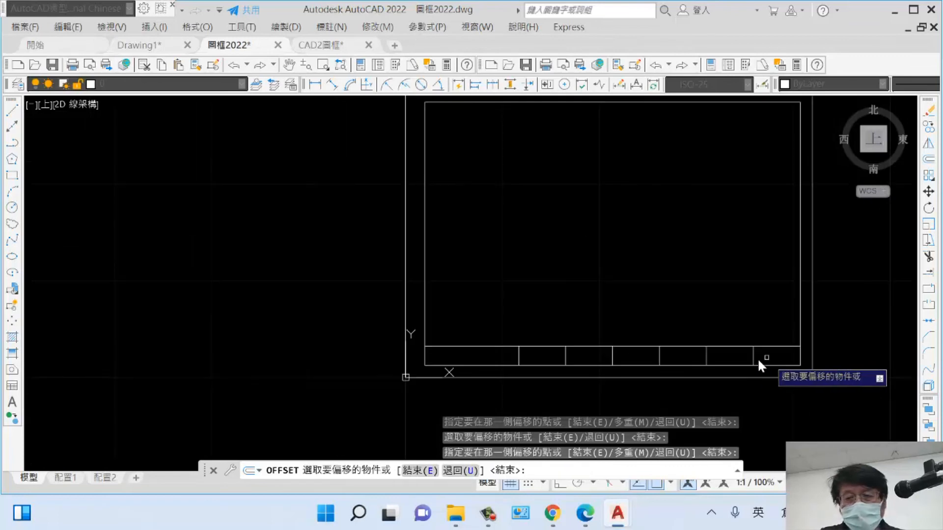
key("Escape")
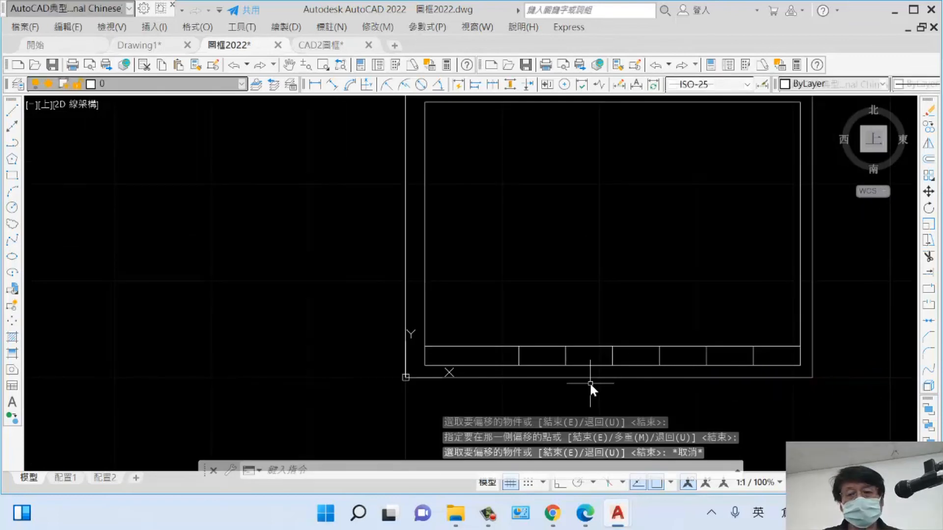
- Examine the half-height horizontal line and cell subdivisions in the CAD2圖框 title block and return to 圖框2022
scroll(524, 355, "up", 4)
scroll(639, 358, "down", 2)
middle_click_drag(468, 332, 327, 329)
left_click(322, 45)
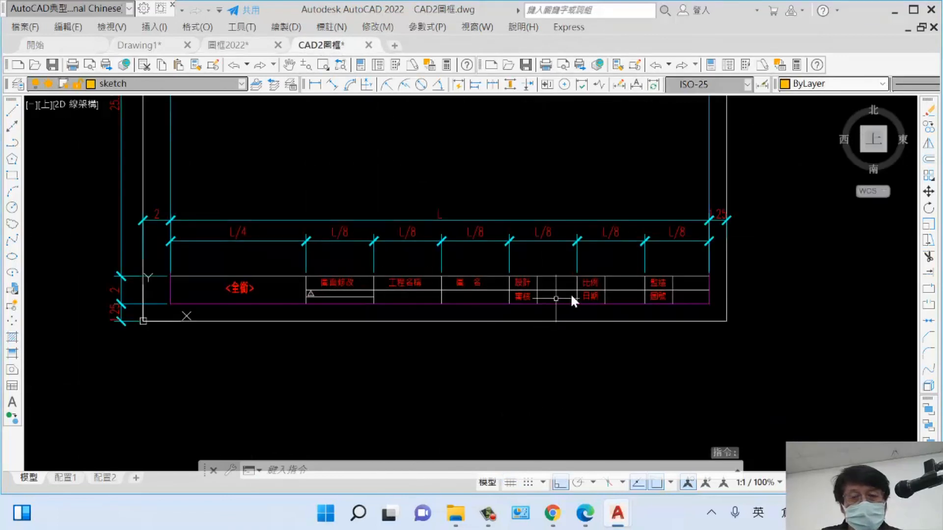
mouse_move(517, 291)
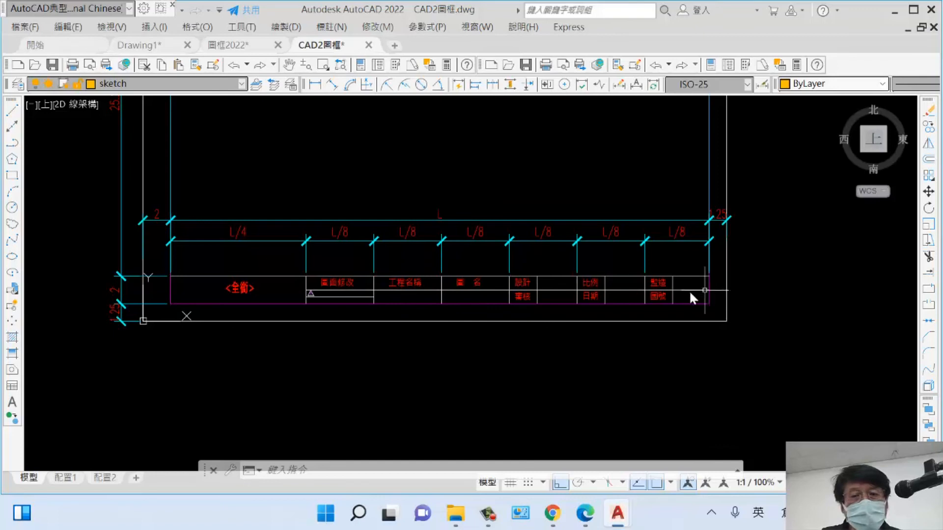
left_click(227, 45)
scroll(427, 349, "up", 3)
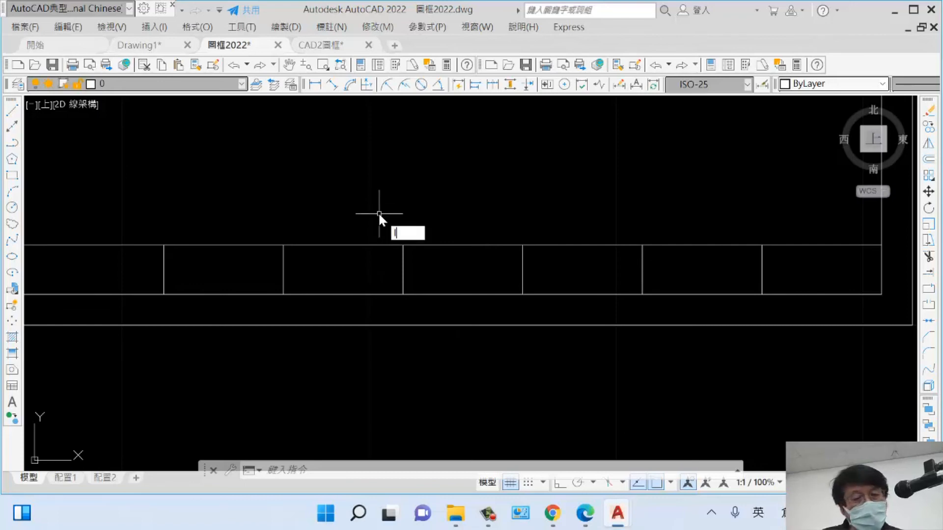
type("l")
key("Return")
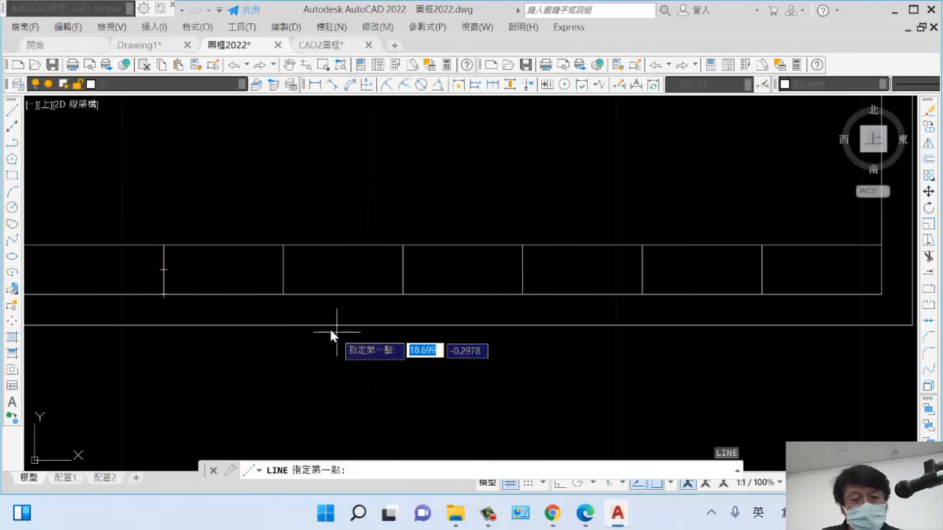
type("osnap")
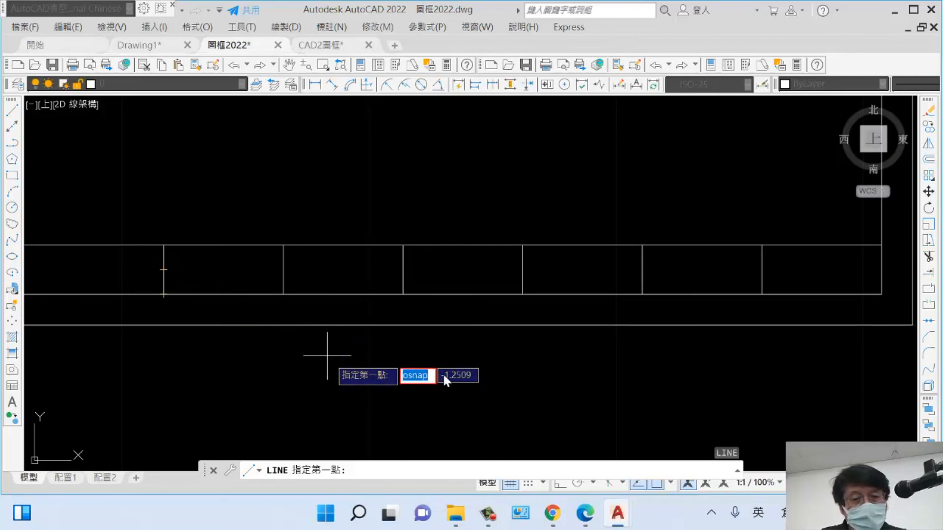
key("Escape")
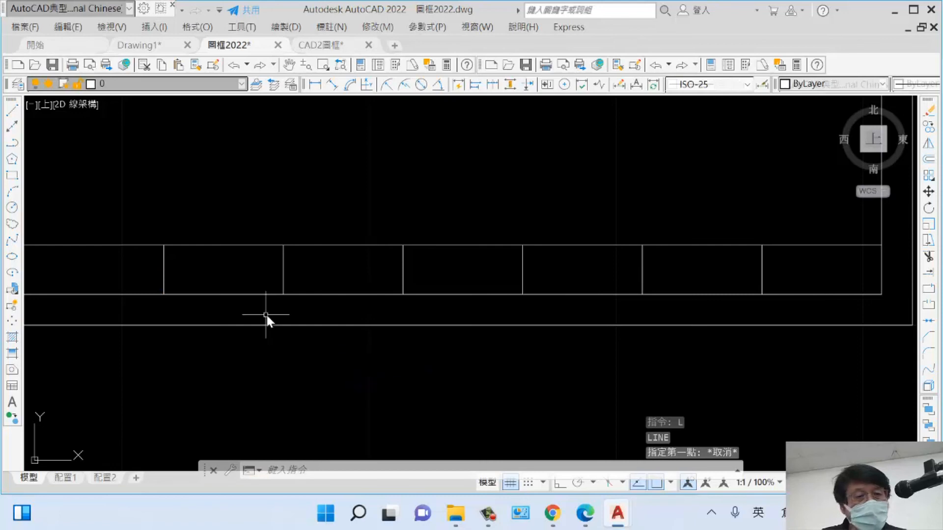
type("l")
key("Return")
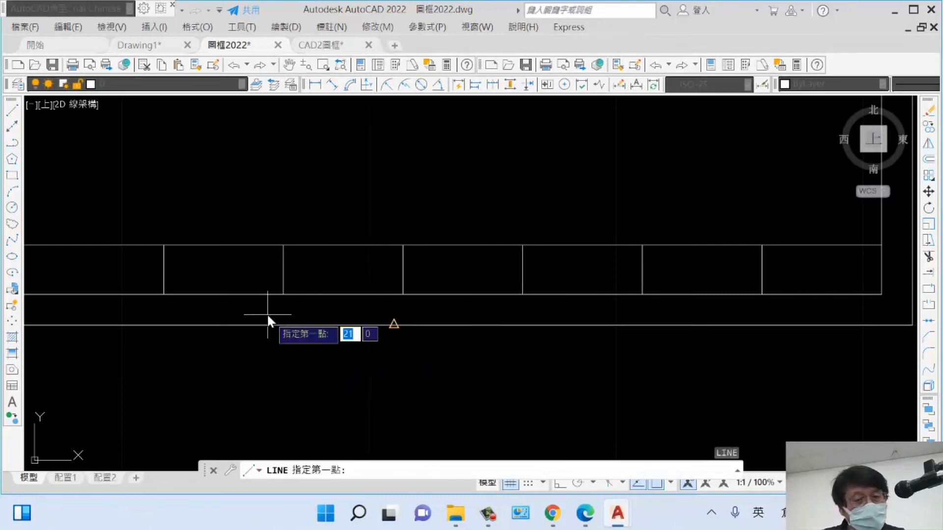
right_click(297, 195, "shift")
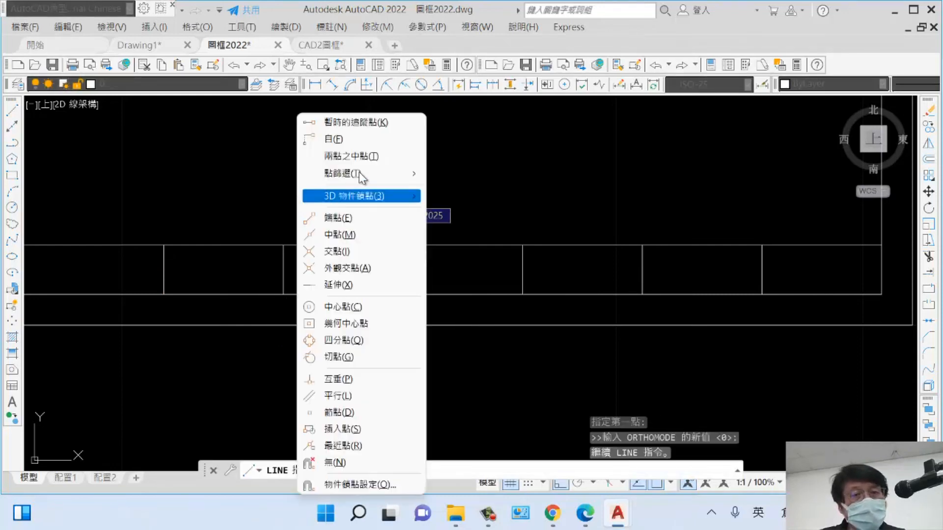
left_click(350, 234)
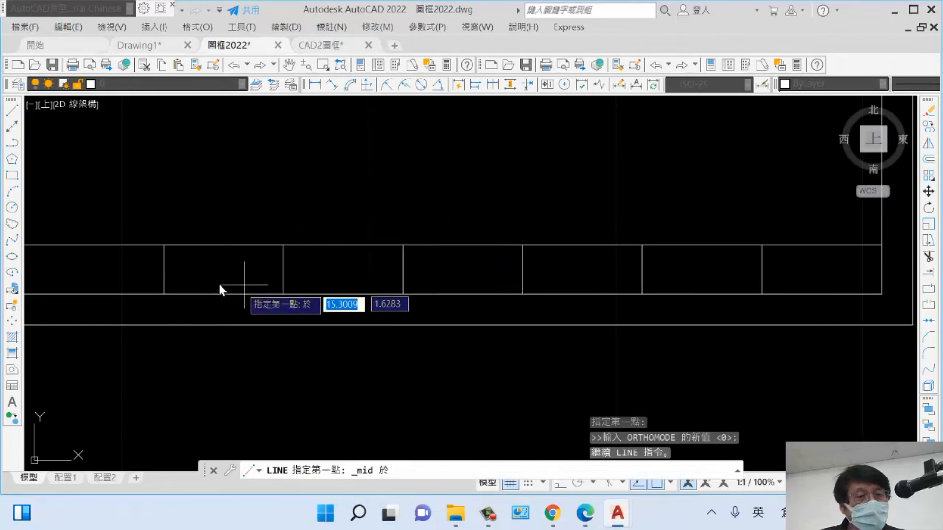
left_click(167, 270)
scroll(681, 265, "down", 3)
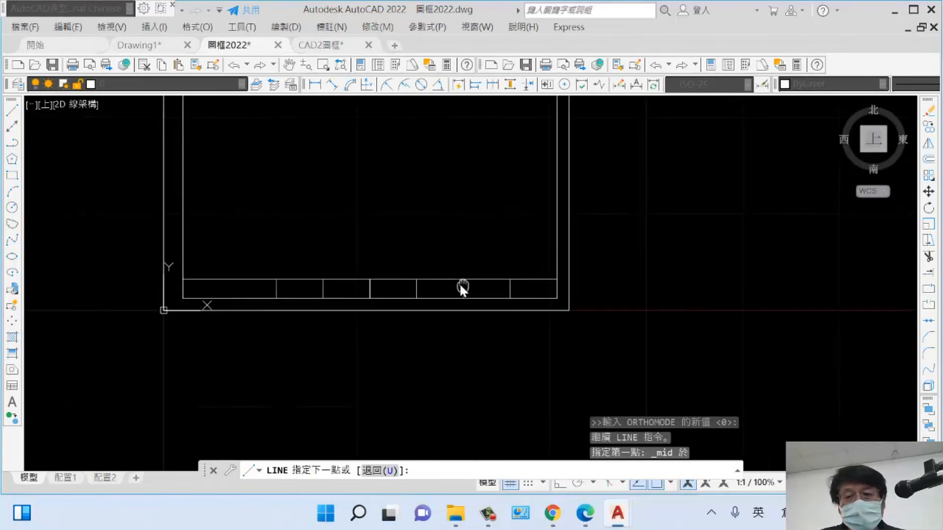
left_click(331, 44)
key("Escape")
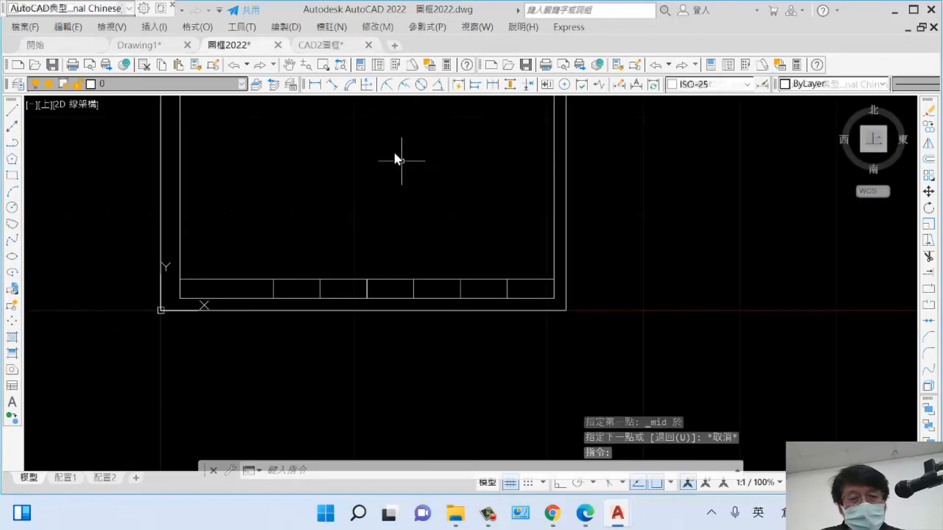
- Compare the right-hand cells of the CAD2圖框 title block with the 圖框2022 columns, ending in 圖框2022
left_click(335, 46)
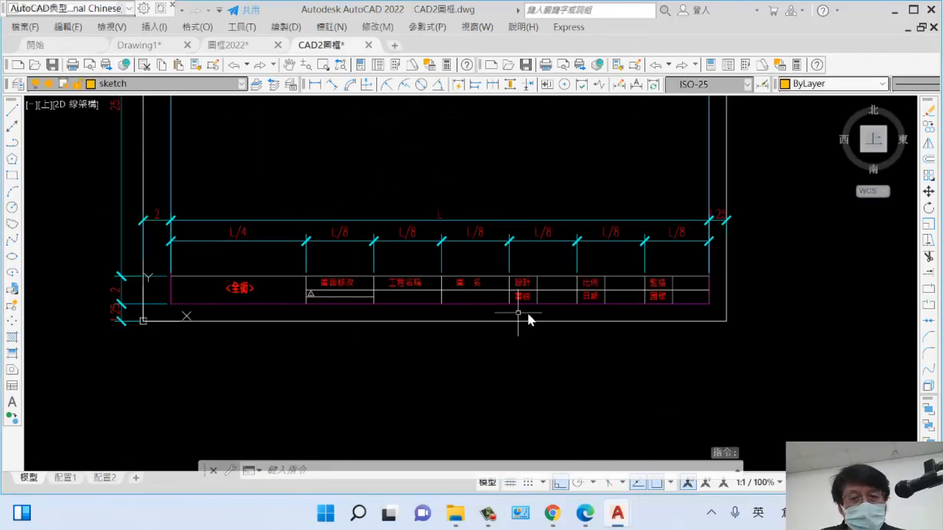
left_click(229, 44)
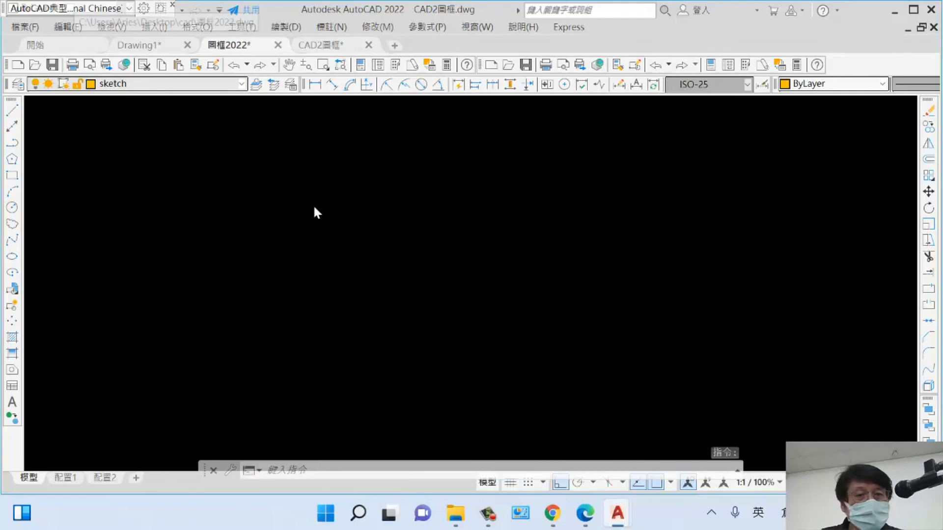
left_click(339, 45)
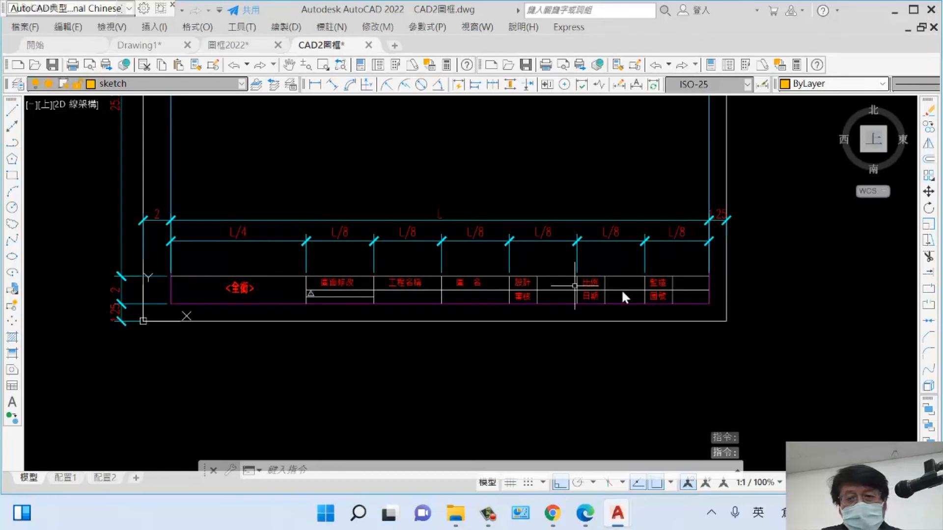
left_click(238, 46)
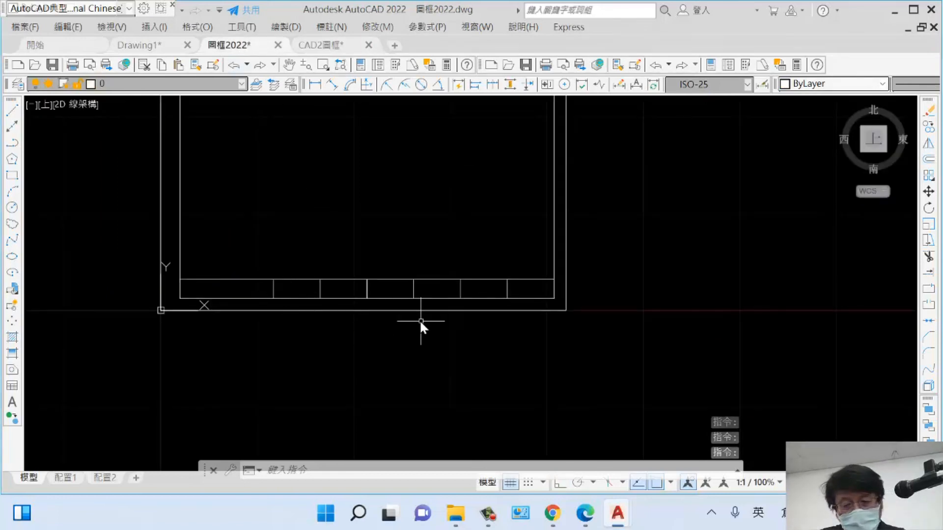
- Draw a horizontal line from the midpoint of the L/4 divider to the inner frame's right edge, splitting the title block at half height
type("L")
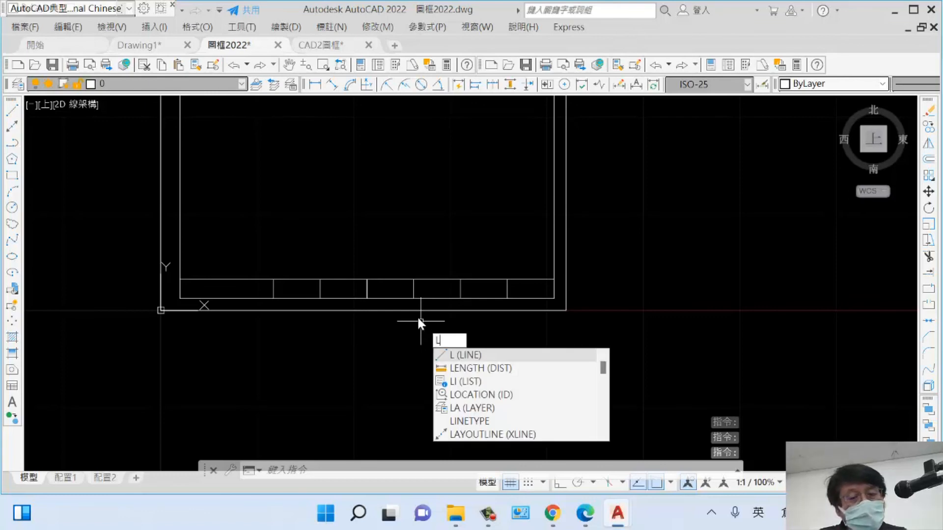
key("Return")
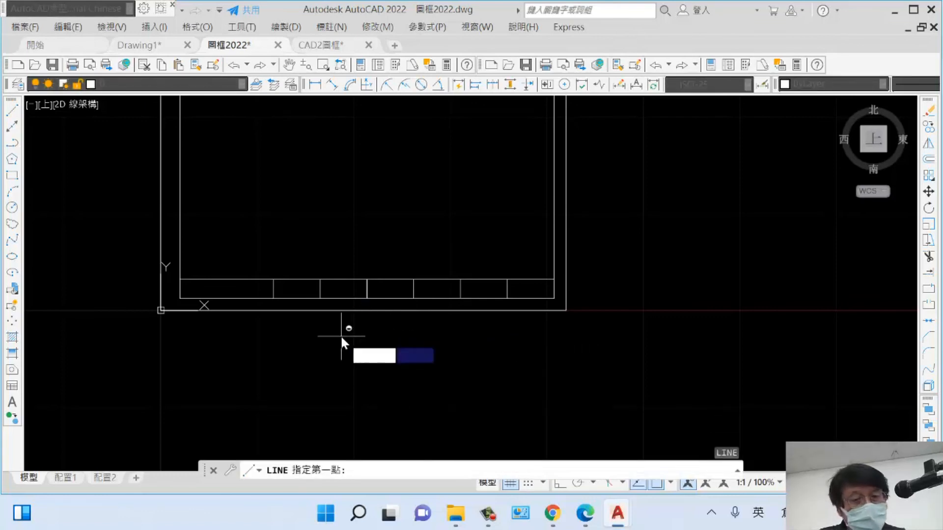
right_click(340, 335, "shift")
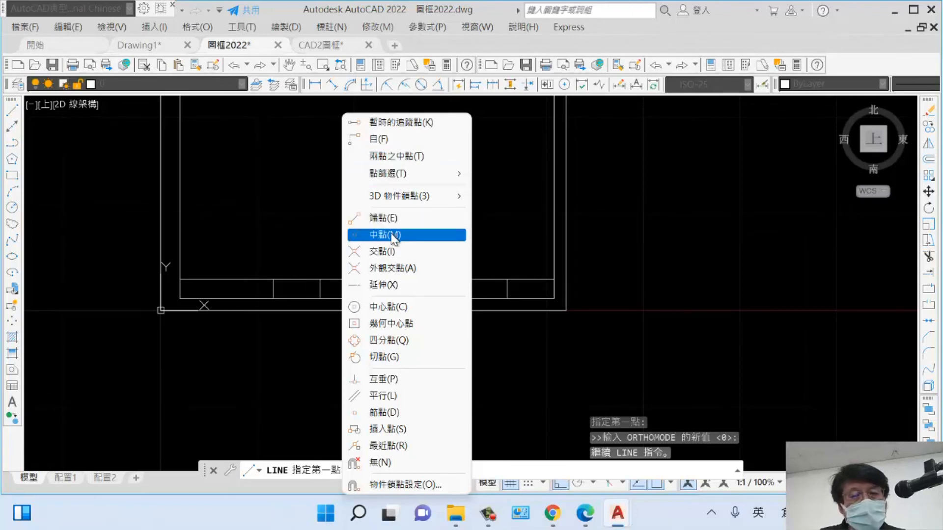
left_click(412, 241)
scroll(284, 291, "up", 5)
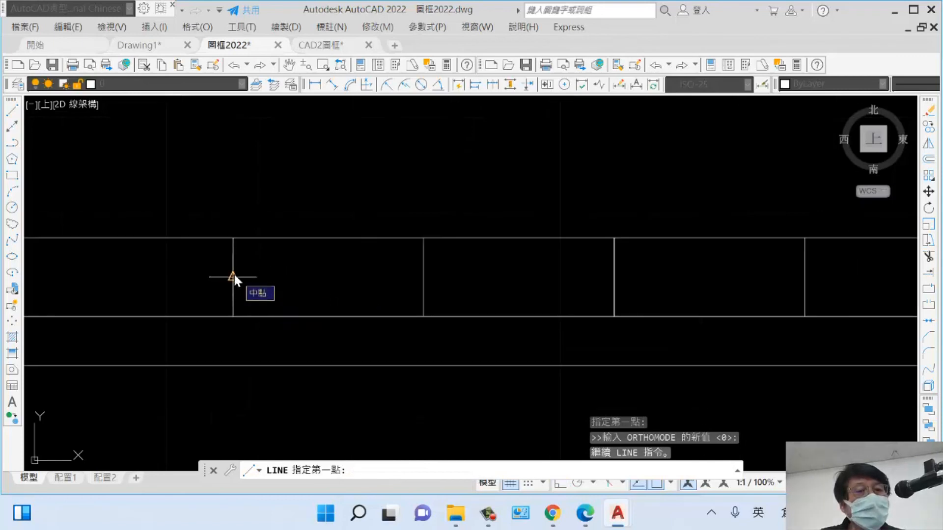
left_click(233, 277)
scroll(432, 274, "down", 3)
scroll(198, 301, "up", 3)
middle_click_drag(460, 298, 343, 297)
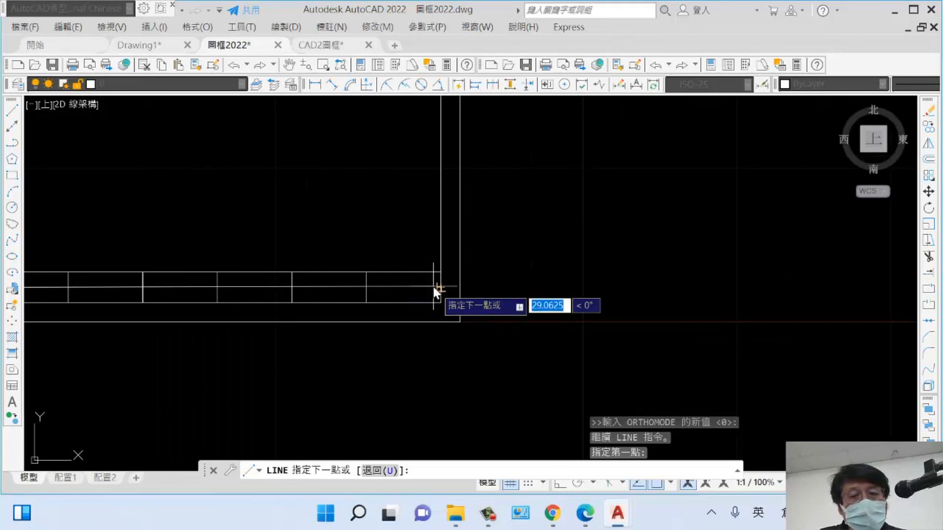
scroll(424, 286, "up", 4)
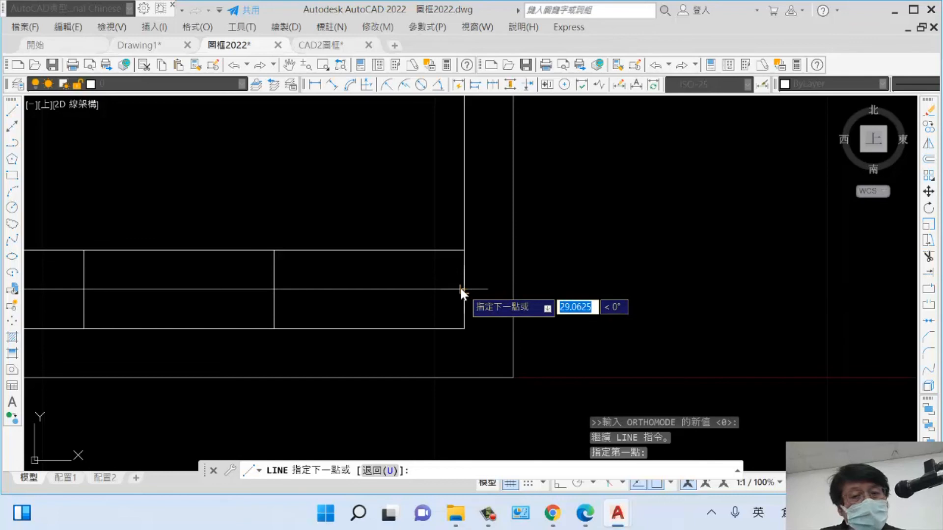
left_click(461, 288)
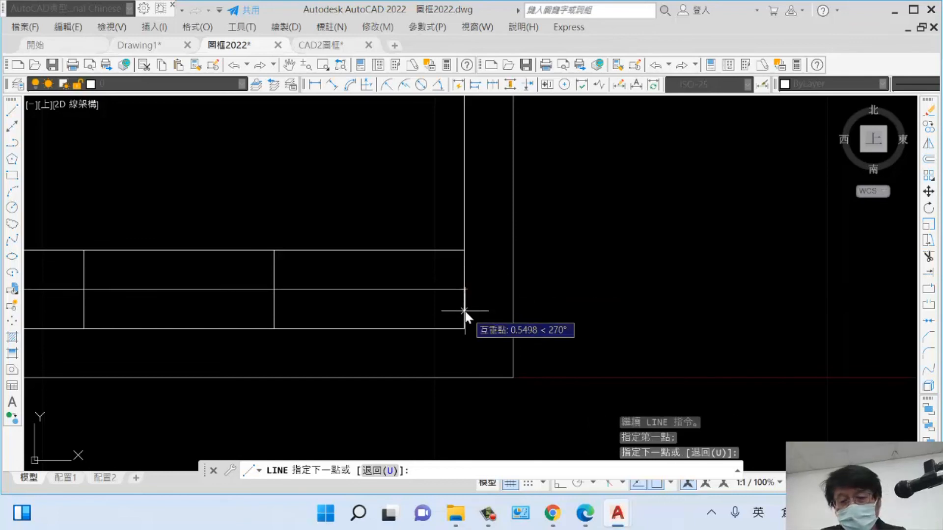
key("Return")
- Offset the fourth and fifth vertical dividers of the title block to their right by 2
scroll(400, 309, "down", 4)
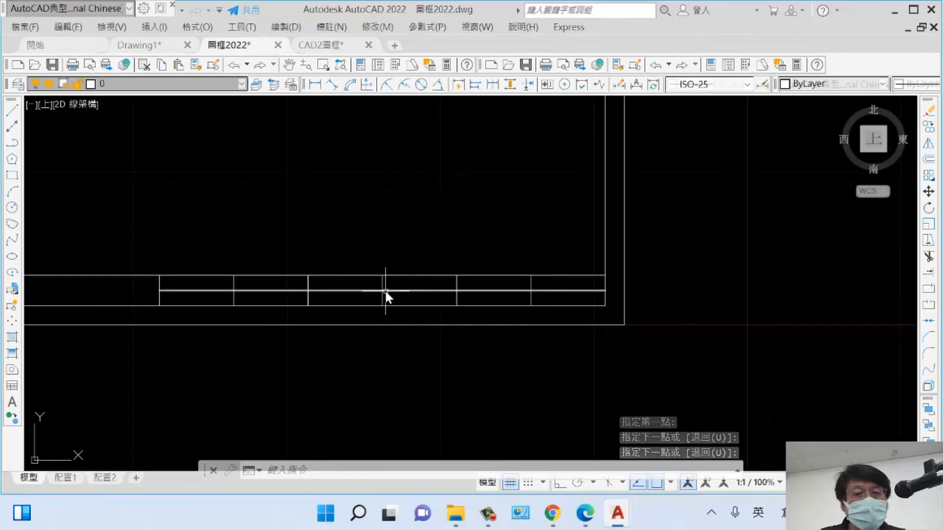
type("o")
key("Return")
type("2")
key("Return")
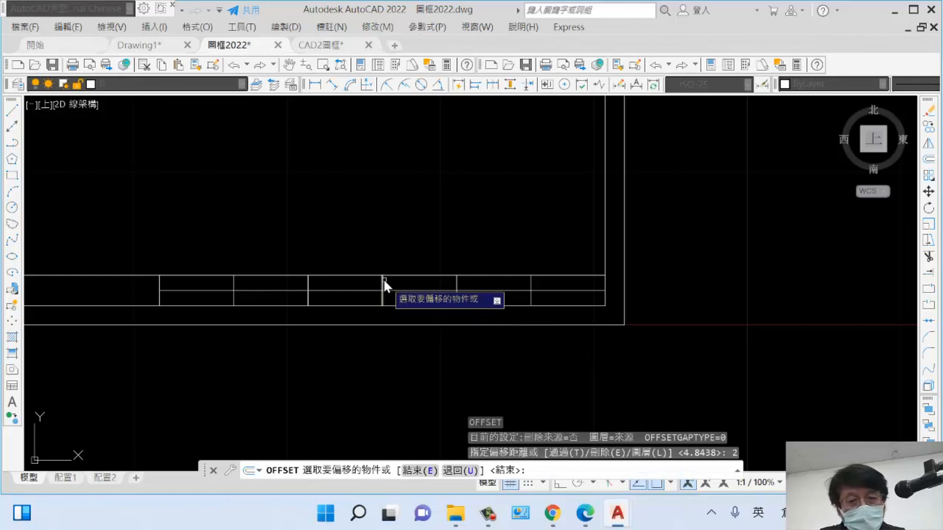
left_click(382, 281)
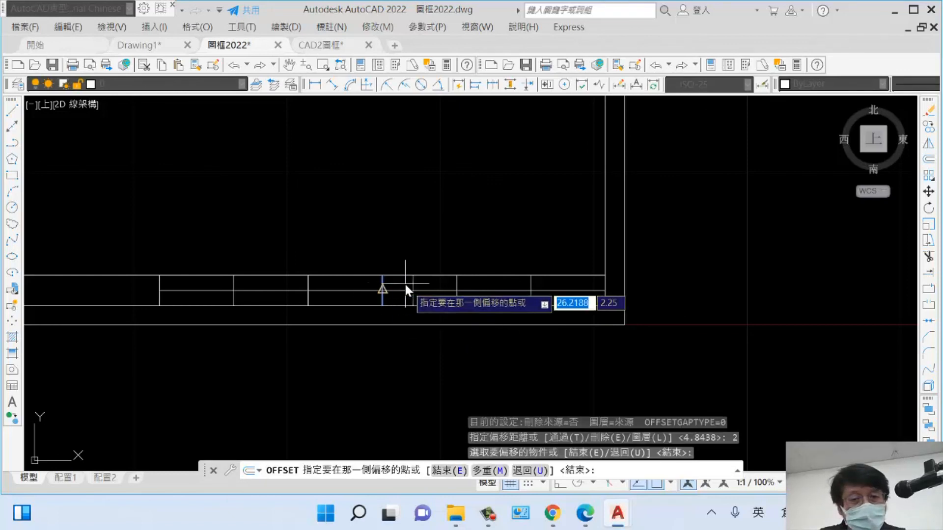
left_click(455, 281)
left_click(482, 285)
- Try to offset the sixth divider leftward by 2 and undo that offset within the Offset command
left_click(531, 287)
left_click(521, 293)
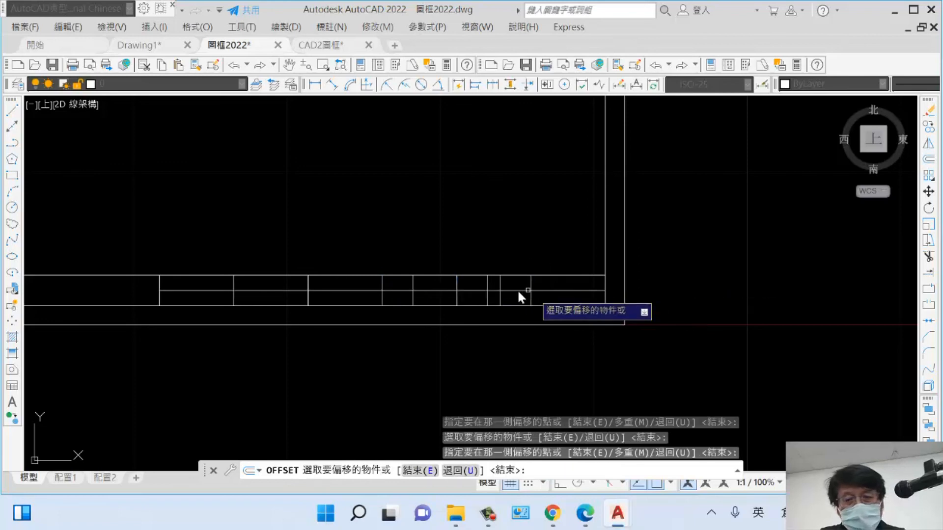
type("u")
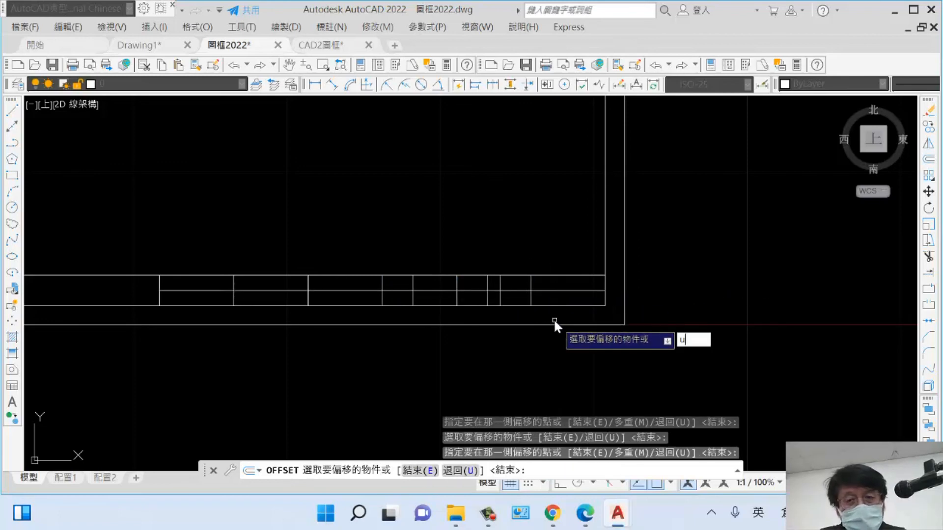
key("Return")
- Offset the sixth, rightmost divider to its right by the same distance of 2 and end the Offset command
scroll(534, 284, "up", 4)
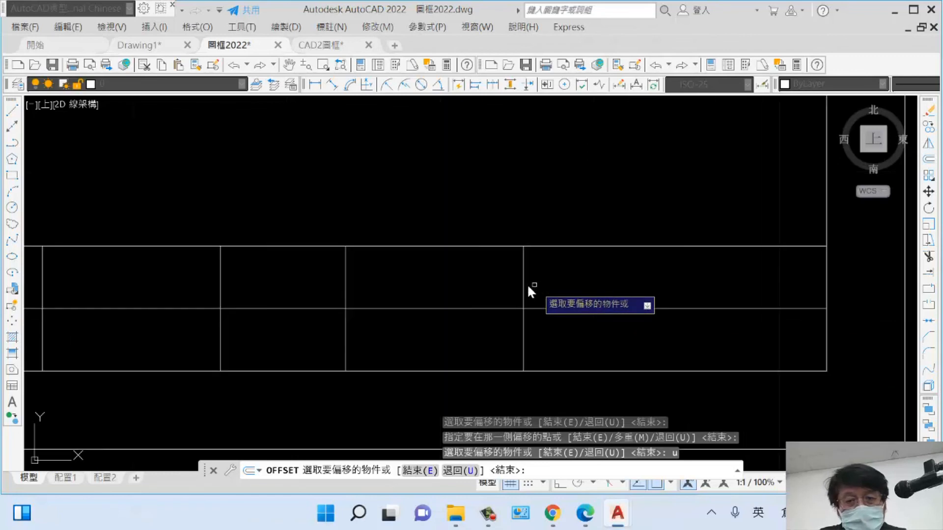
left_click(523, 269)
left_click(581, 274)
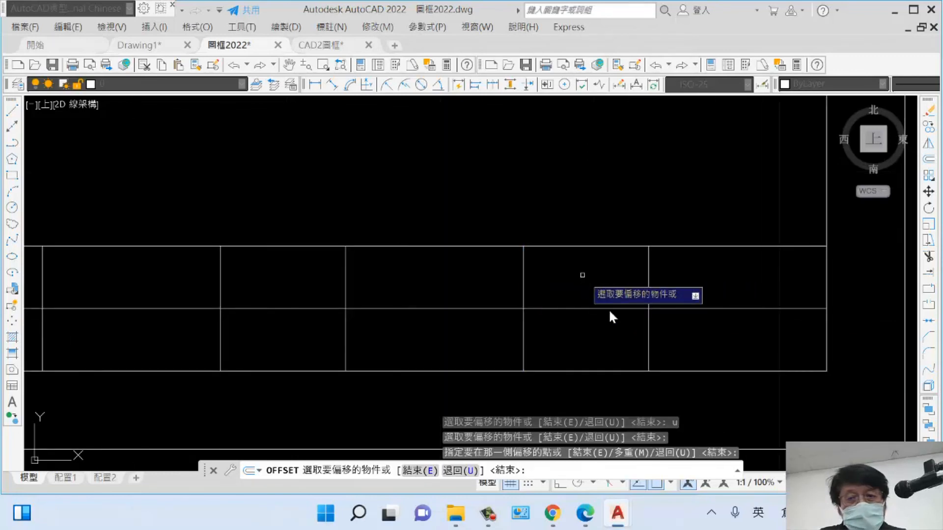
scroll(668, 319, "down", 4)
scroll(668, 319, "down", 2)
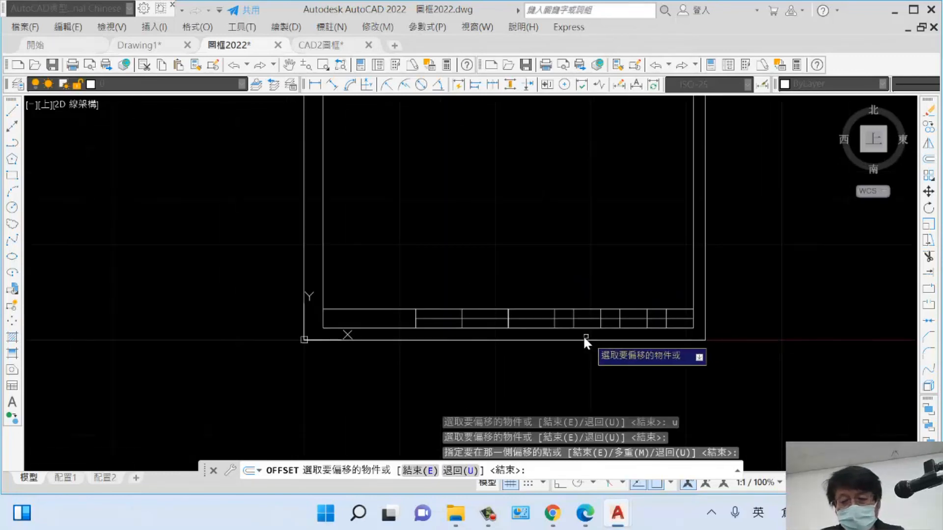
key("Return")
- Save the drawing as 圖框2022.dwg in the cad folder, replacing the existing file
scroll(500, 349, "down", 2)
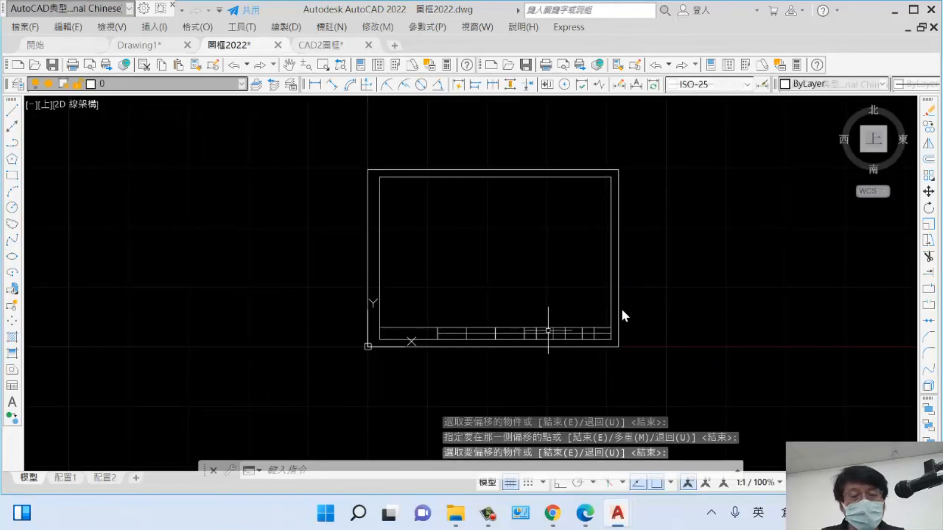
type("SAVE")
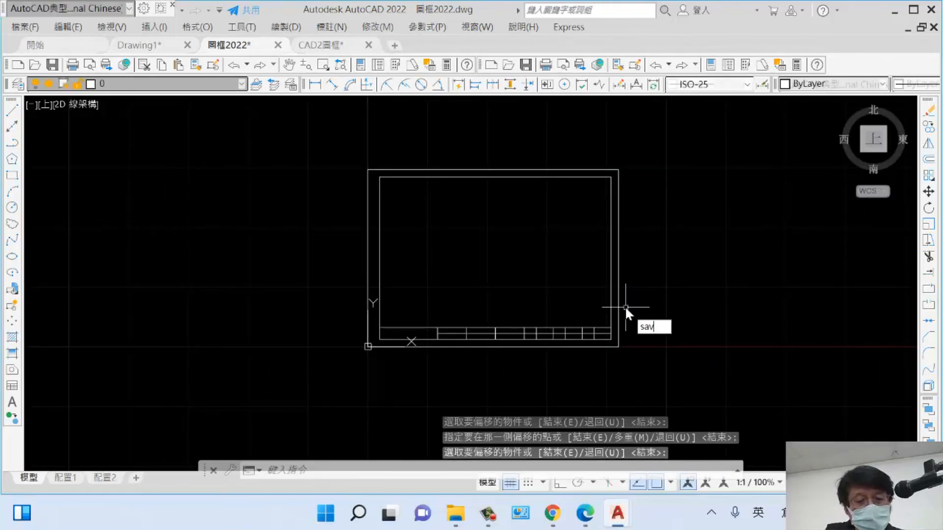
key("Return")
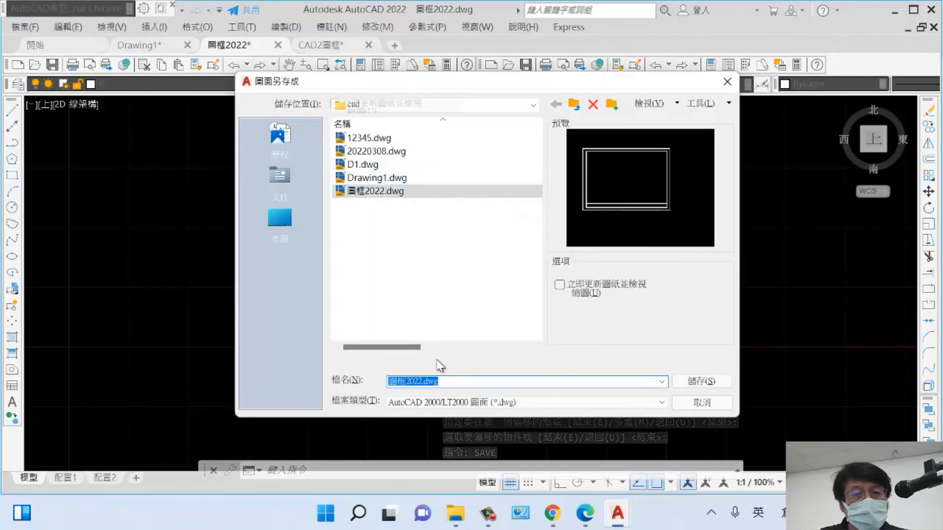
left_click(713, 386)
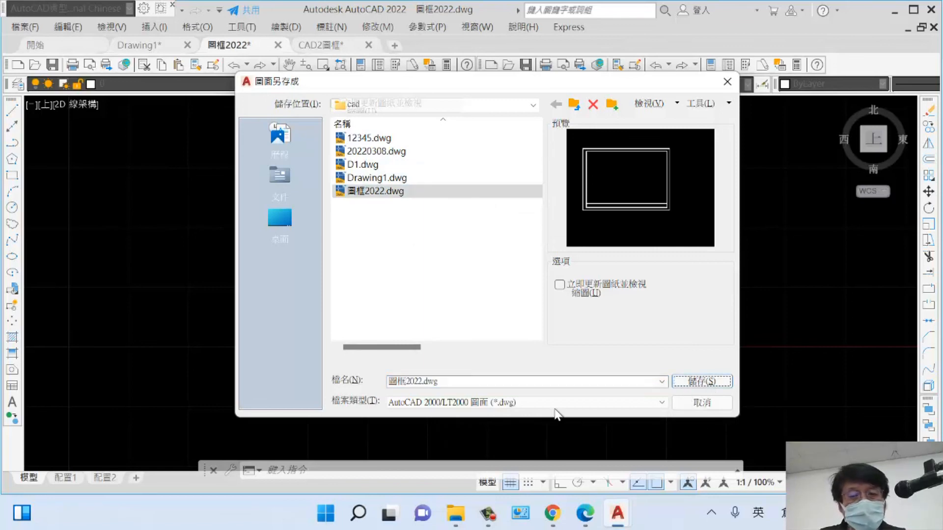
left_click(708, 381)
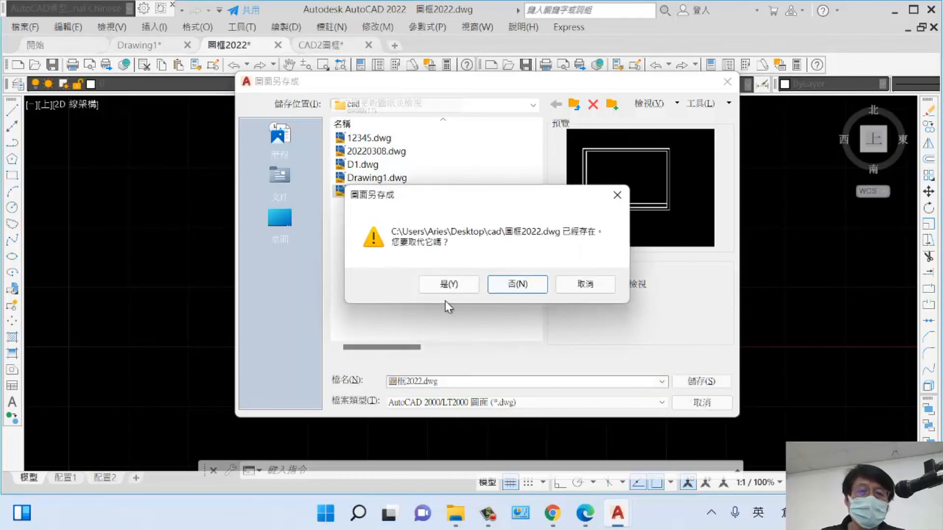
left_click(449, 284)
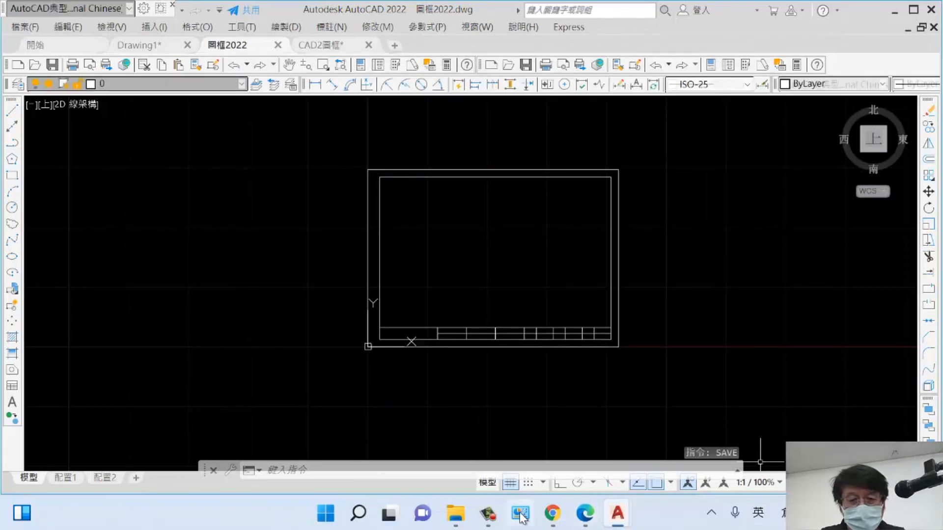
left_click(489, 514)
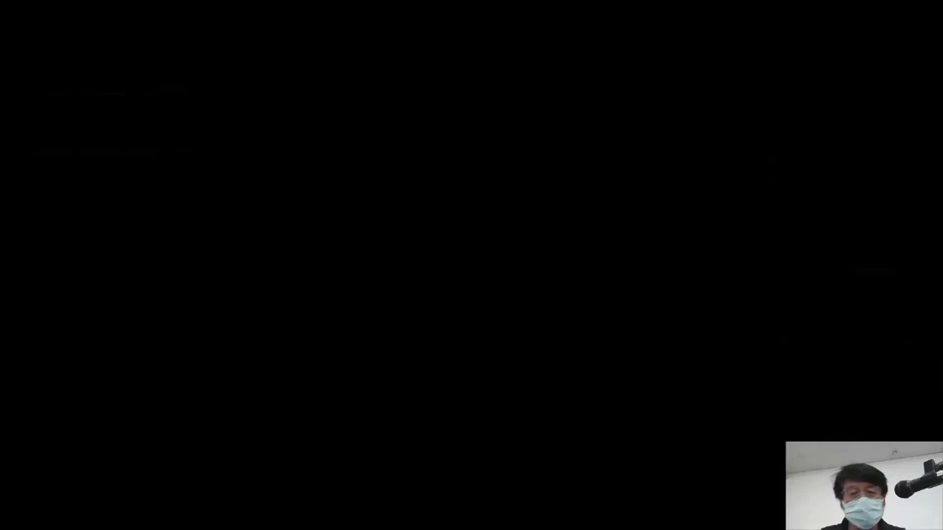